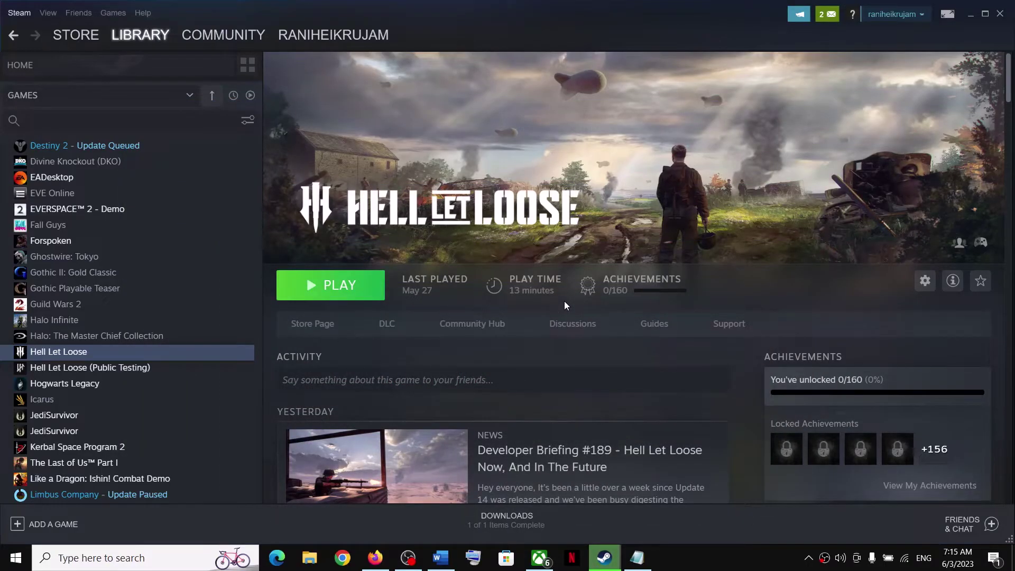
# - Switch to the Word notes and highlight the "Update & restart Steam" line, then return to Steam
pyautogui.click(441, 557)
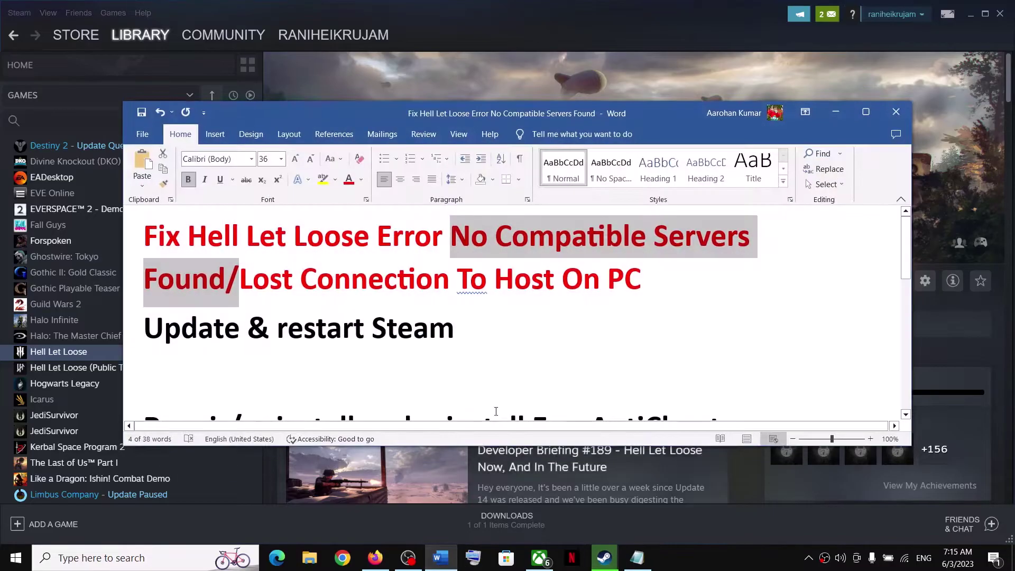
pyautogui.moveTo(180, 331); pyautogui.dragTo(384, 323)
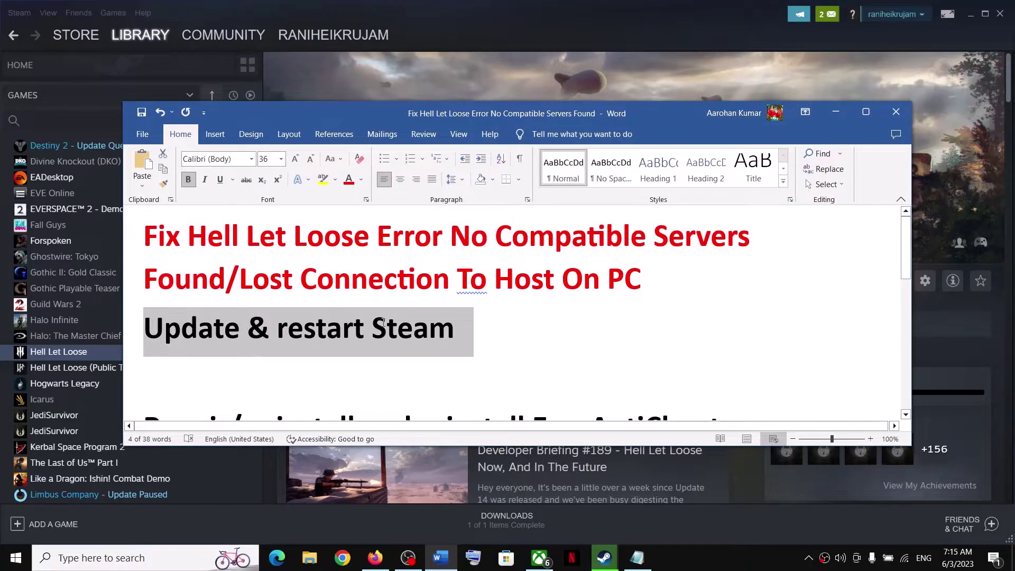
pyautogui.click(835, 112)
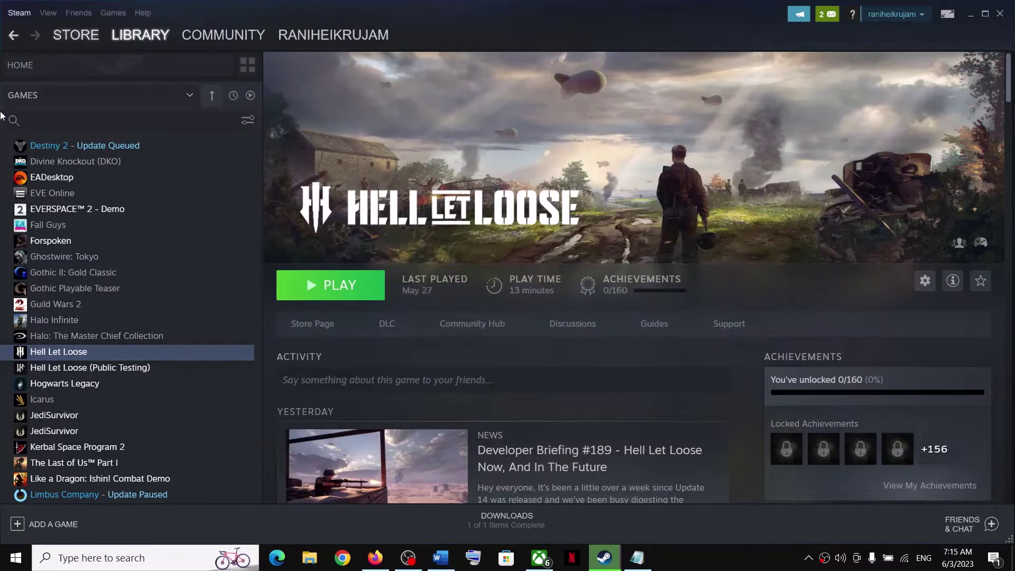
# - Check for Steam client updates and dismiss the updater
pyautogui.click(25, 13)
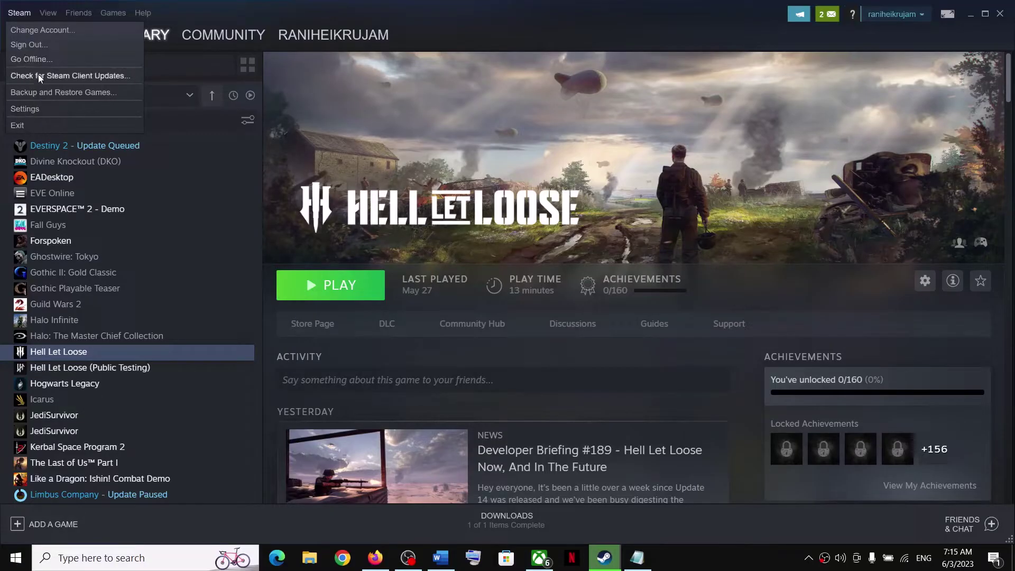
pyautogui.click(96, 76)
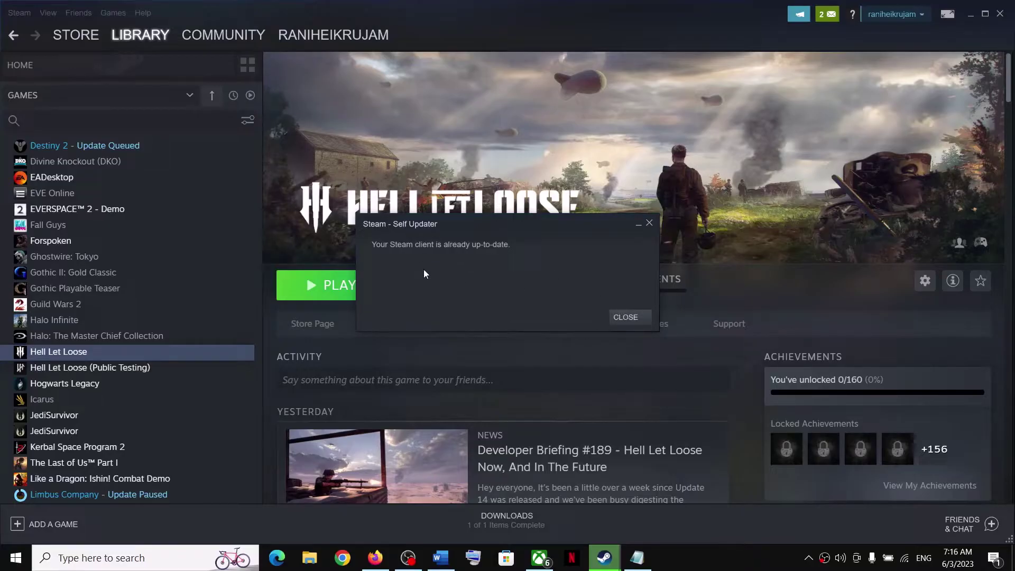
pyautogui.click(616, 316)
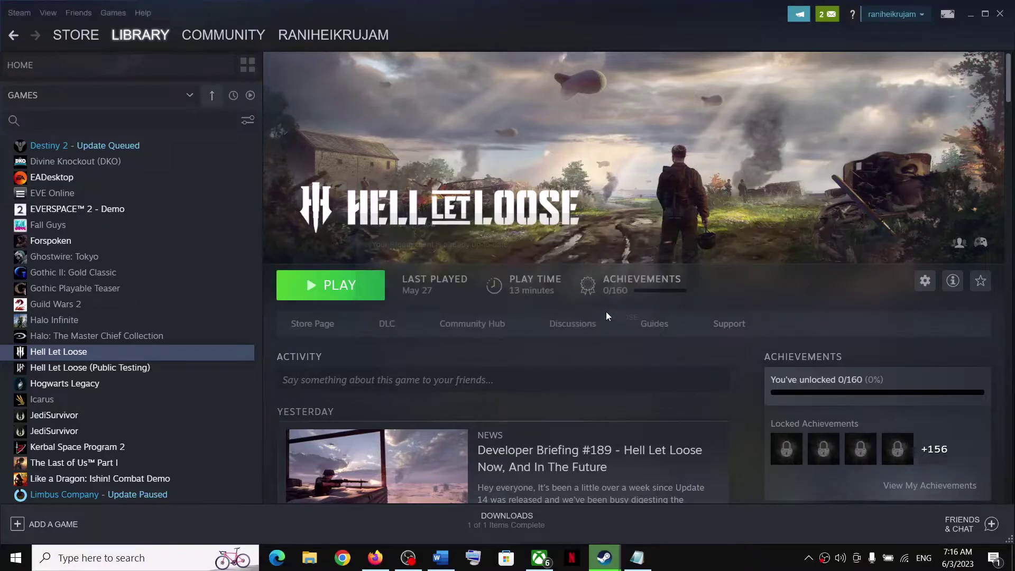
pyautogui.click(17, 13)
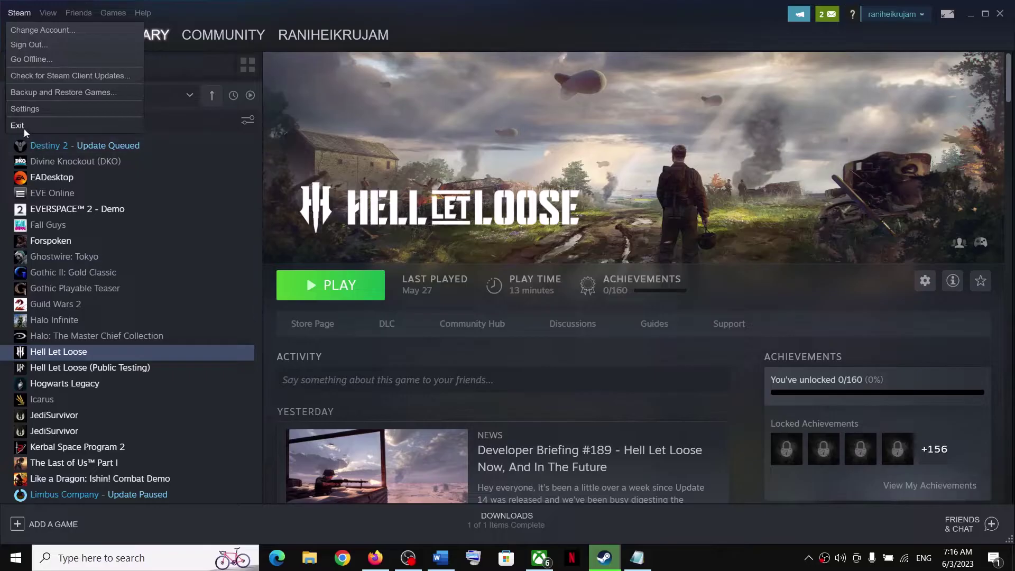
pyautogui.click(495, 137)
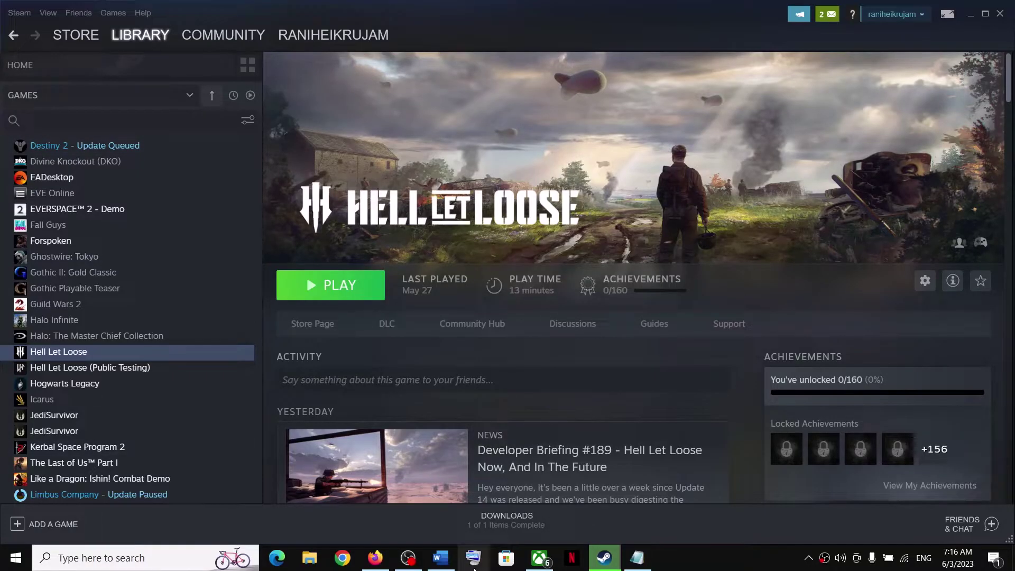
# - Review the Word notes and highlight the line about repairing or reinstalling EasyAntiCheat
pyautogui.click(440, 557)
pyautogui.scroll(-2, 299, 371)
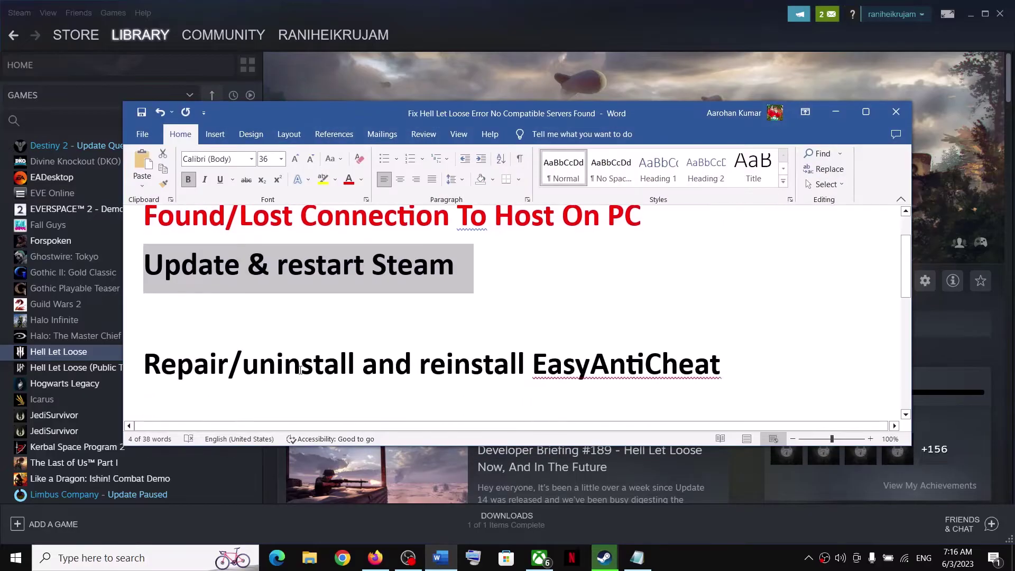
pyautogui.moveTo(167, 364); pyautogui.dragTo(652, 358)
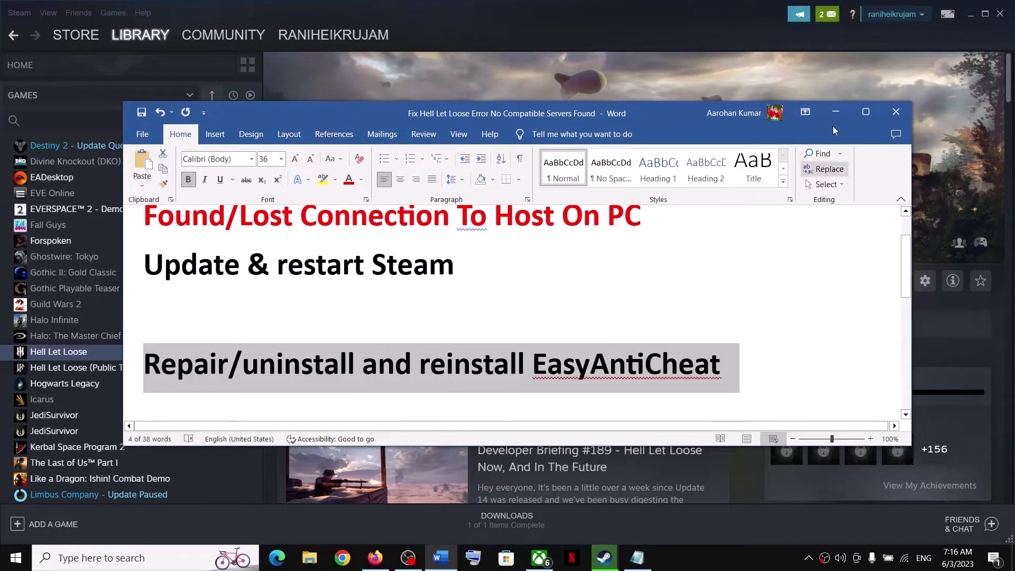
pyautogui.click(835, 111)
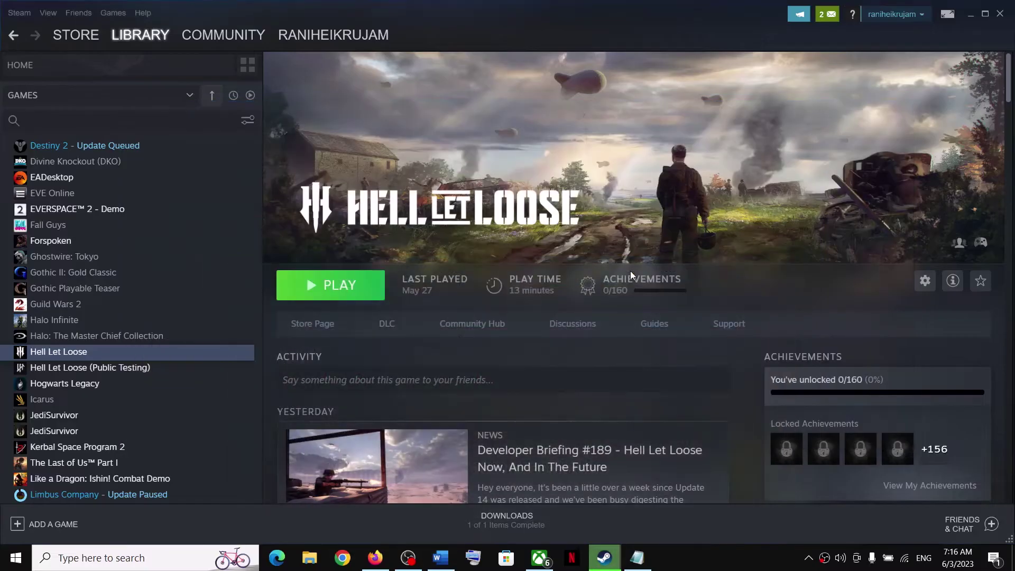
# - Browse Hell Let Loose's local files from the Steam library and open the EasyAntiCheat folder
pyautogui.rightClick(85, 353)
pyautogui.moveTo(126, 420)
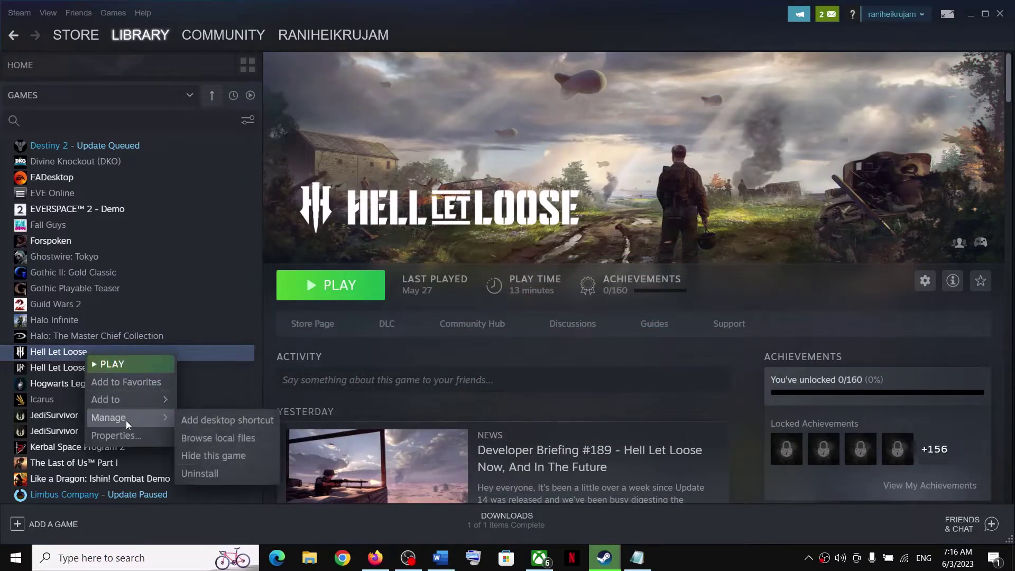
pyautogui.click(252, 436)
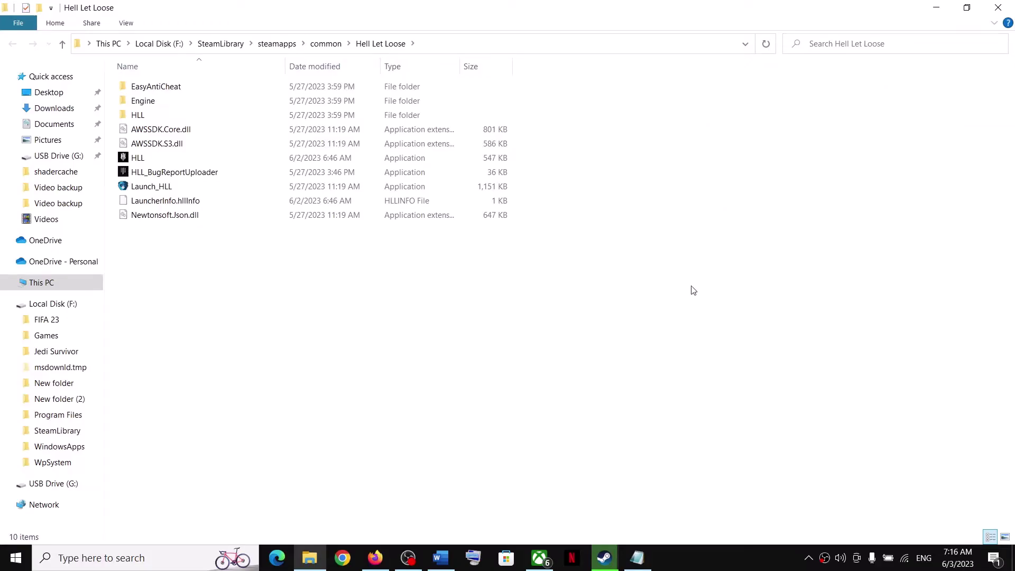
pyautogui.click(160, 91)
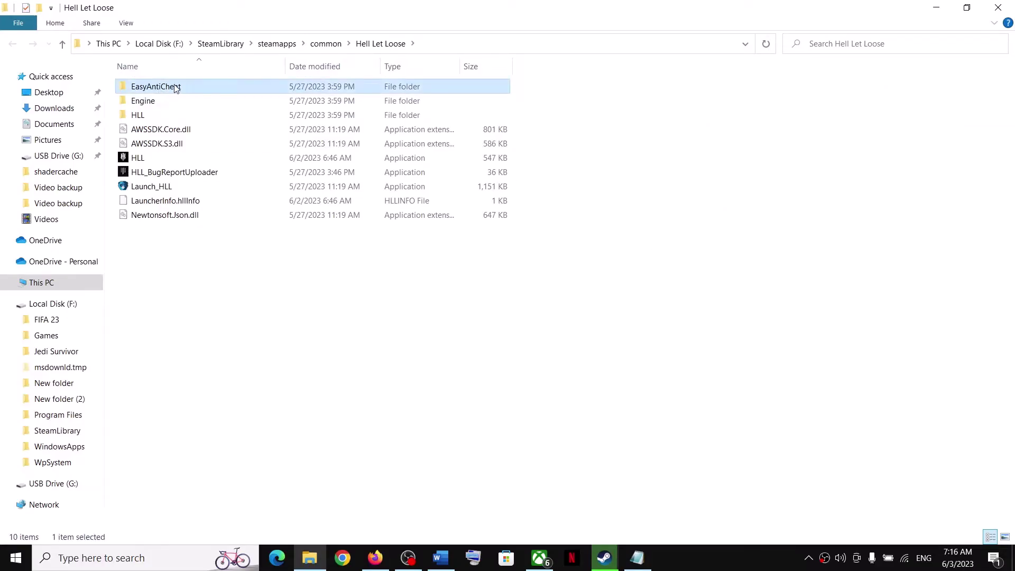
pyautogui.doubleClick(176, 87)
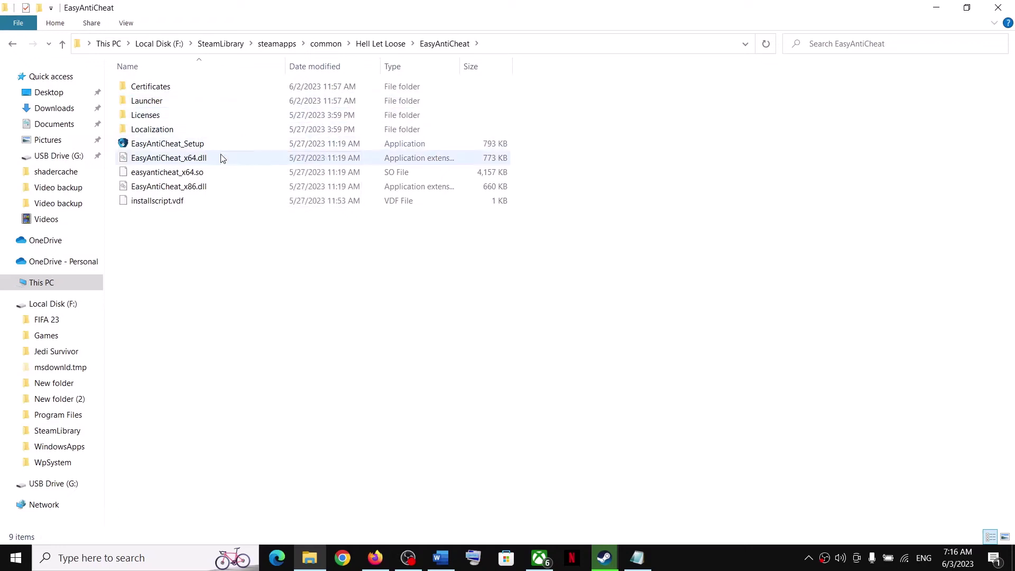
# - Run EasyAntiCheat_Setup as administrator and install Easy Anti-Cheat for Current (Game 167)
pyautogui.click(153, 148)
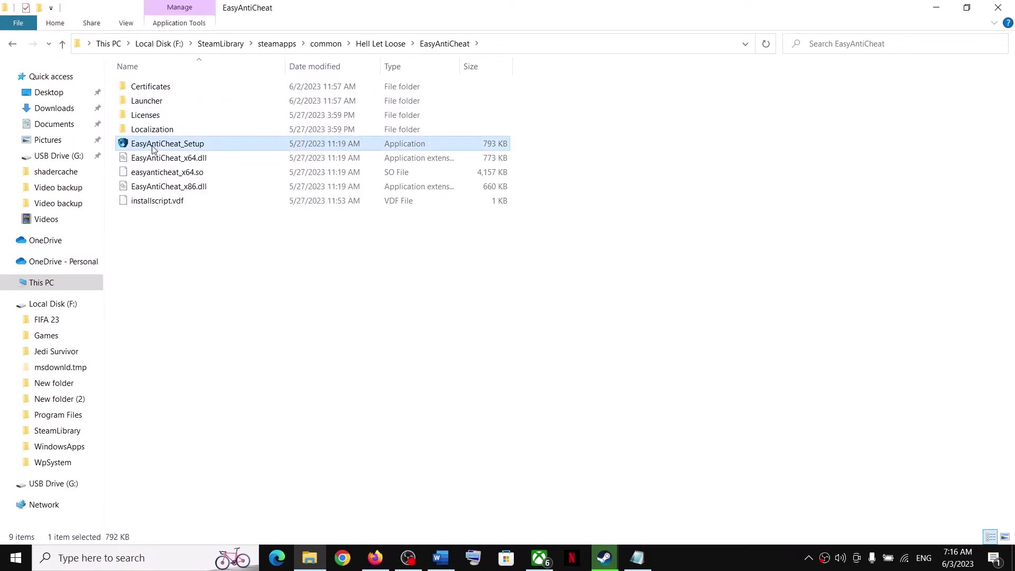
pyautogui.rightClick(194, 146)
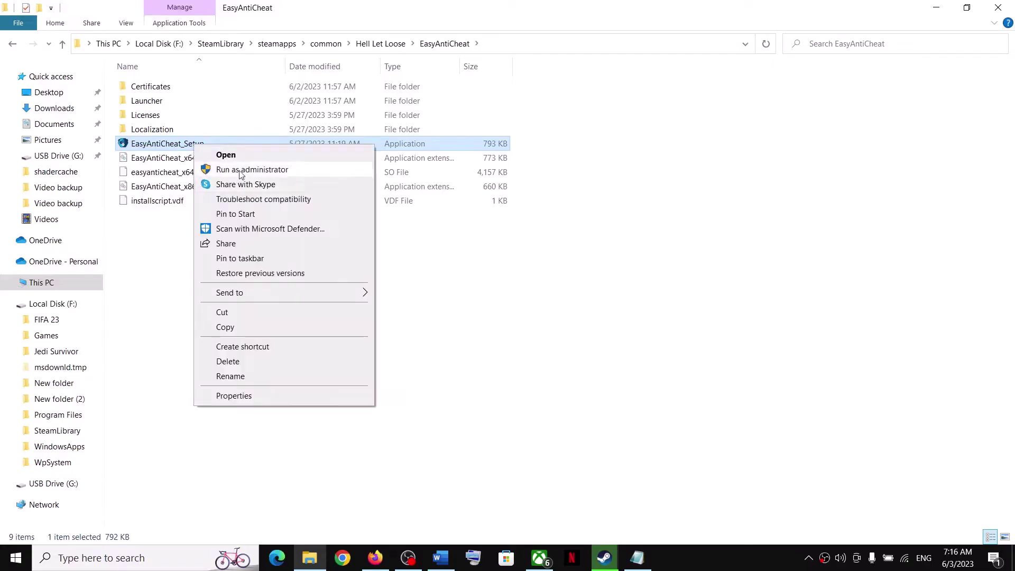
pyautogui.click(242, 170)
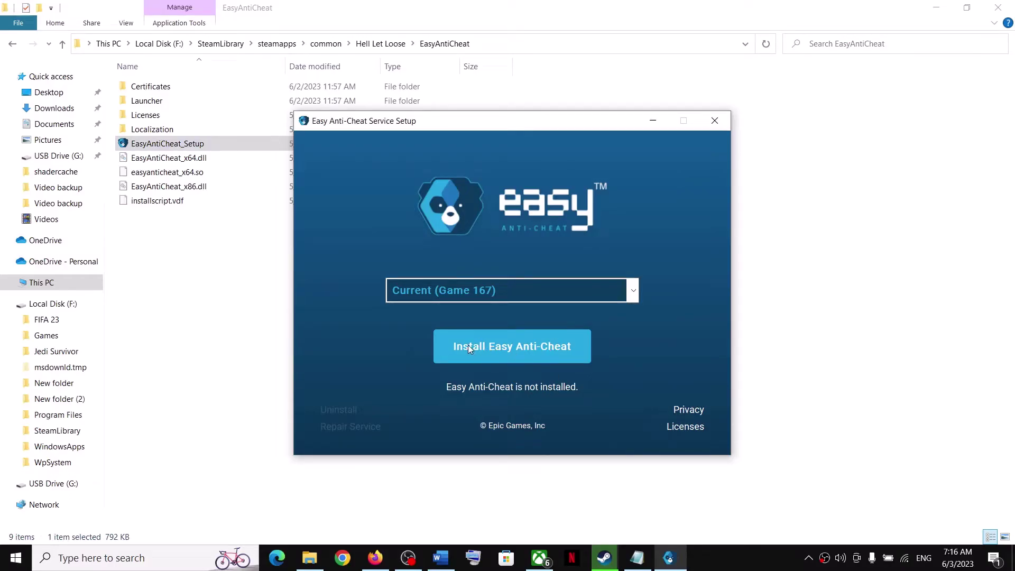
pyautogui.click(489, 351)
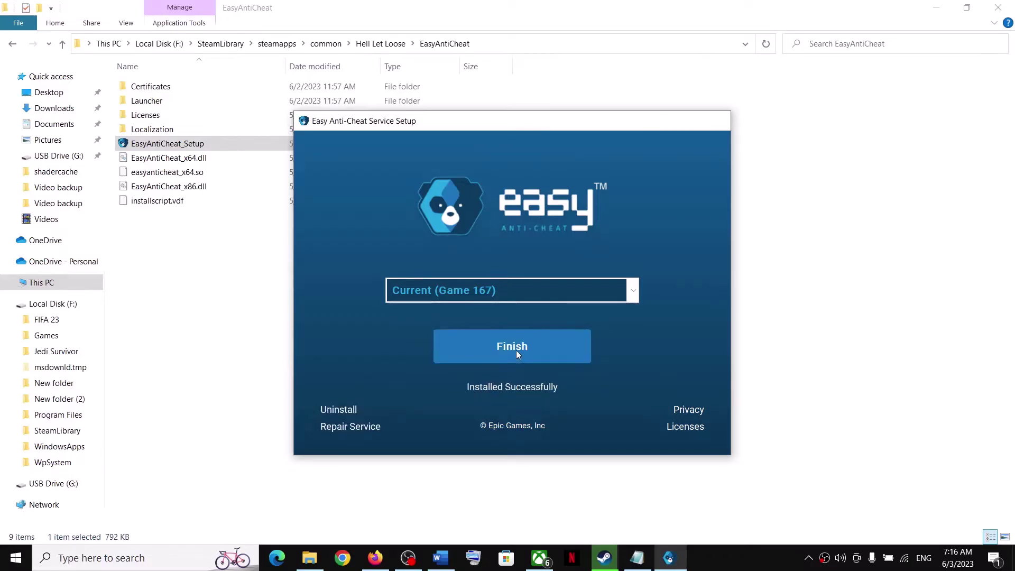
pyautogui.click(516, 350)
# - Run EasyAntiCheat_Setup as administrator again and repair the Easy Anti-Cheat service
pyautogui.rightClick(177, 145)
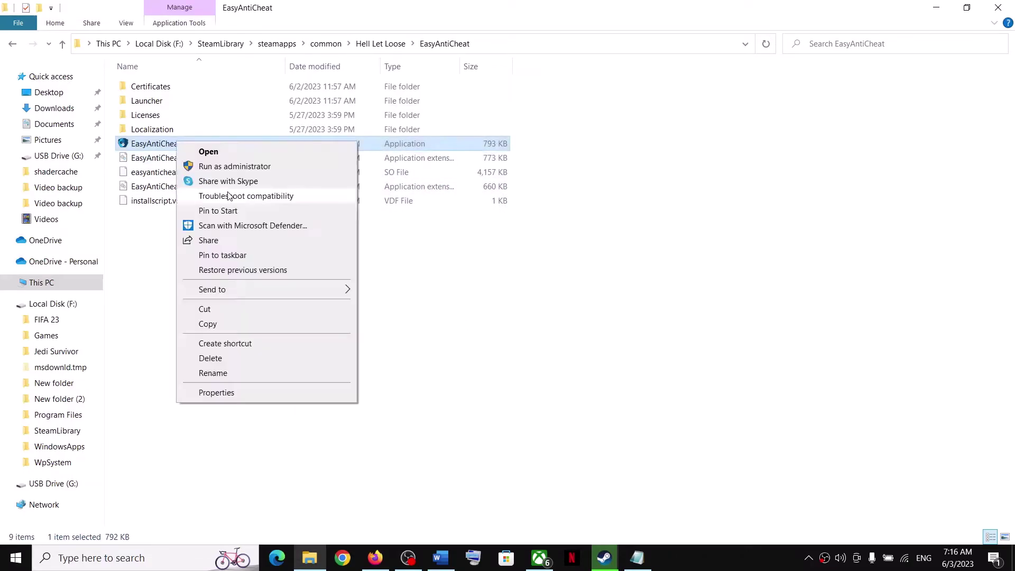
pyautogui.click(232, 194)
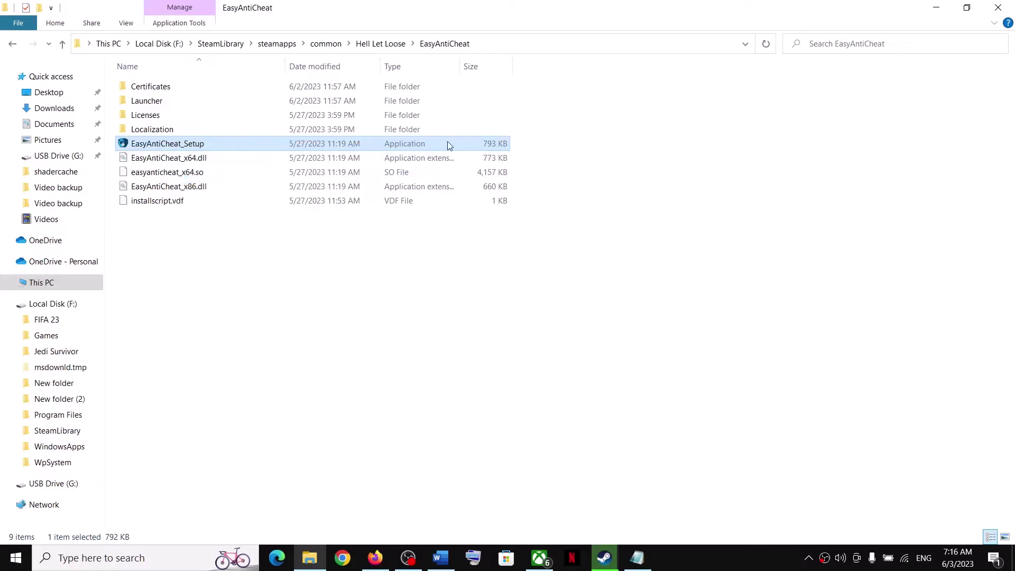
pyautogui.rightClick(246, 152)
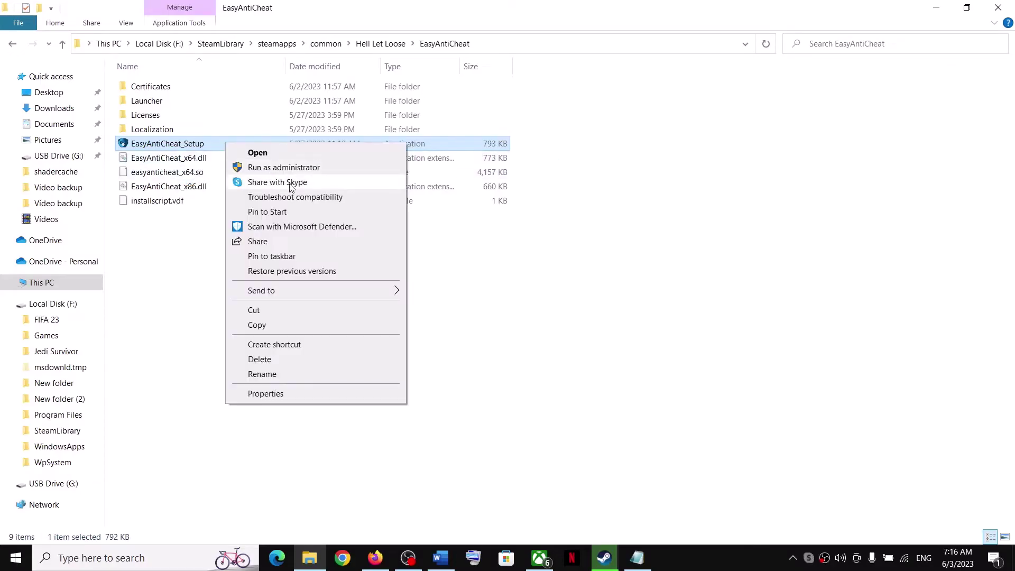
pyautogui.click(249, 166)
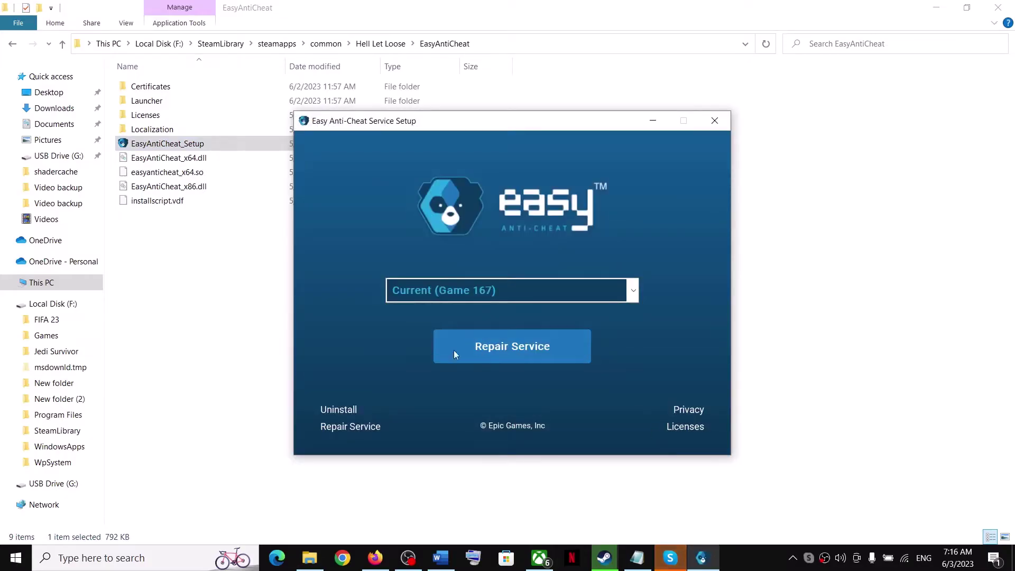
pyautogui.click(499, 347)
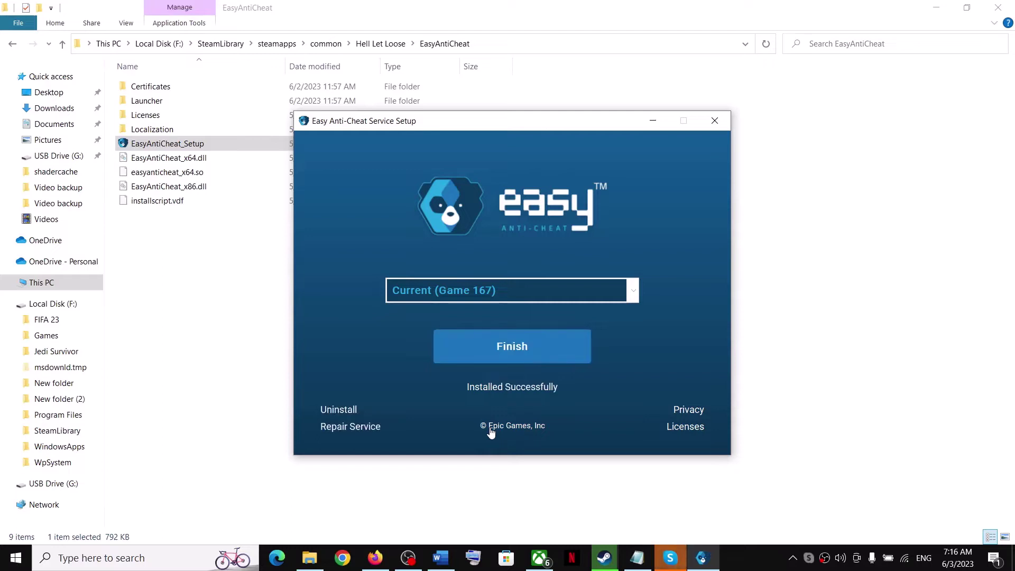
pyautogui.click(510, 333)
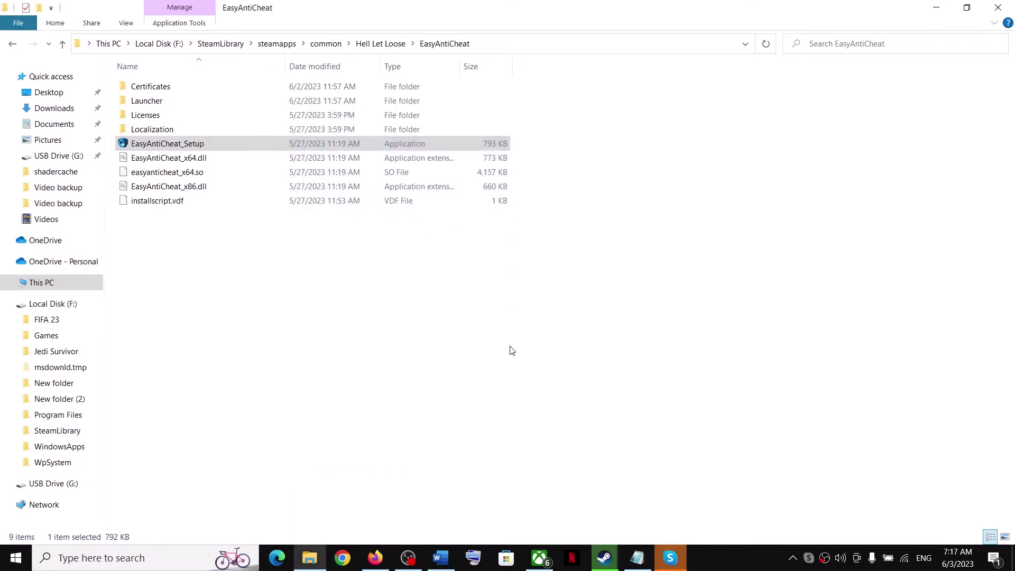
# - Go back to the Word notes and review the "Turn off VPN" and "Update the game" fixes
pyautogui.click(608, 565)
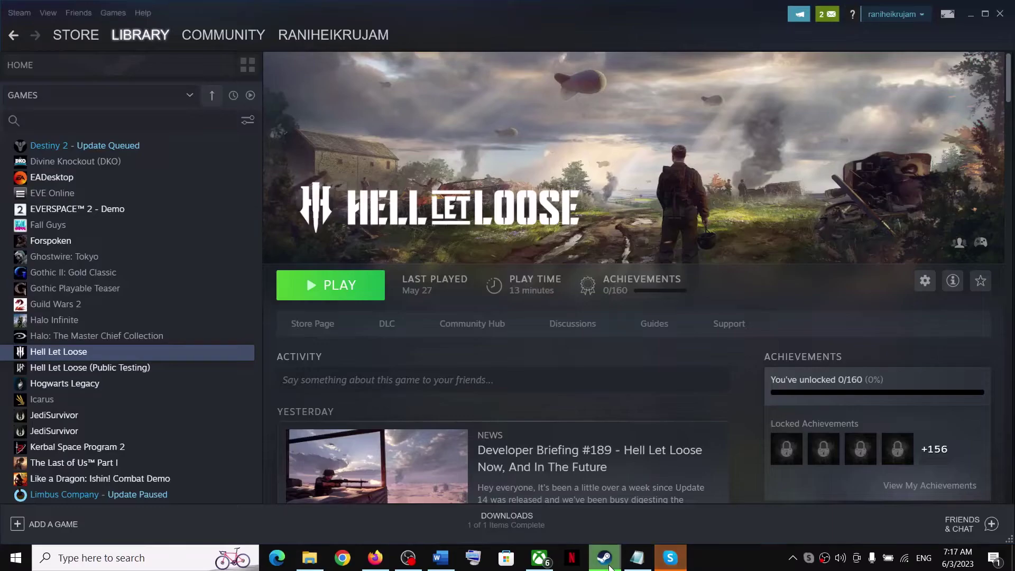
pyautogui.click(448, 564)
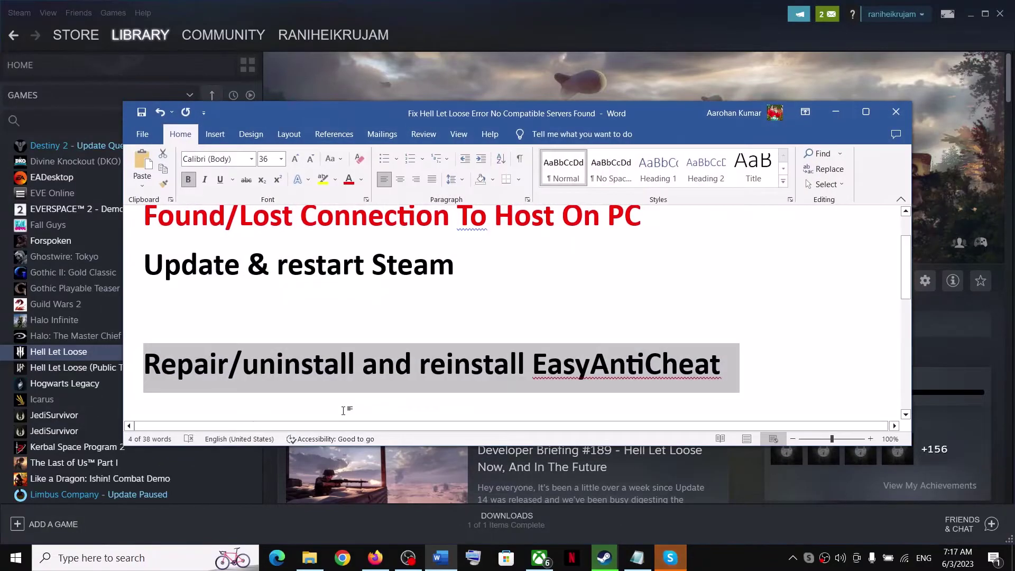
pyautogui.scroll(-3, 280, 385)
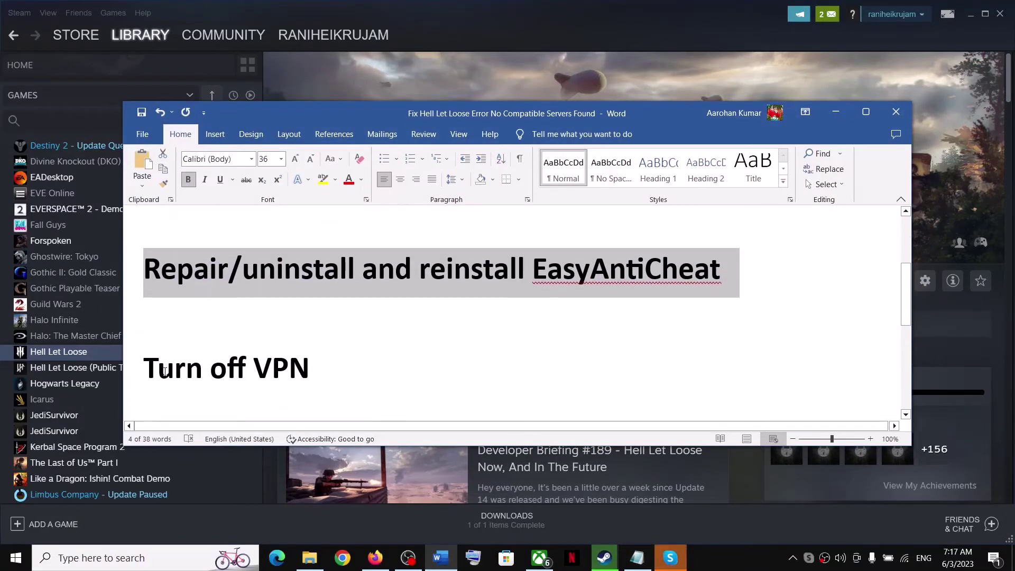
pyautogui.moveTo(164, 371); pyautogui.dragTo(291, 371)
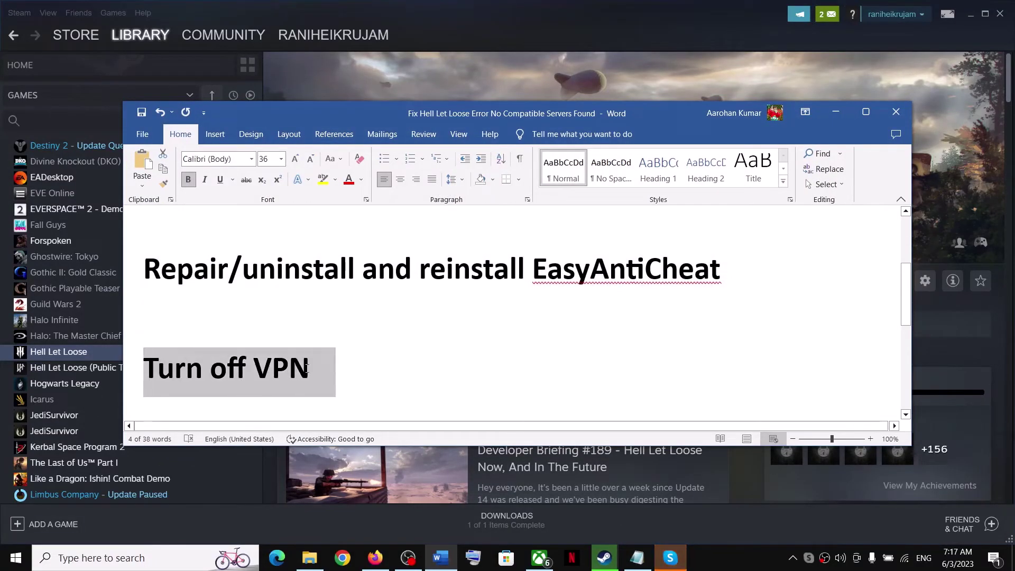
pyautogui.click(159, 374)
pyautogui.tripleClick(156, 373)
pyautogui.click(179, 321)
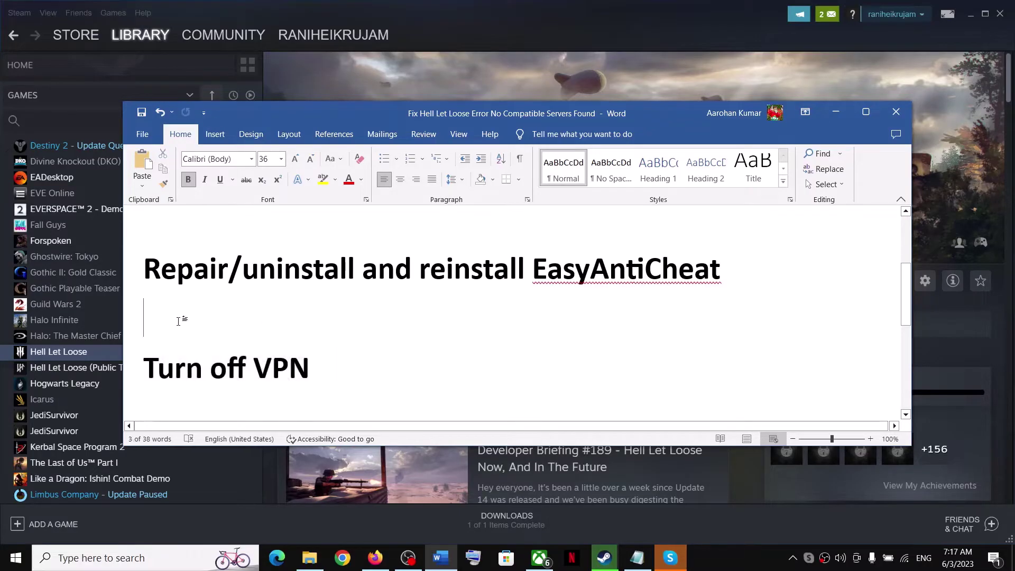
pyautogui.scroll(-3, 178, 321)
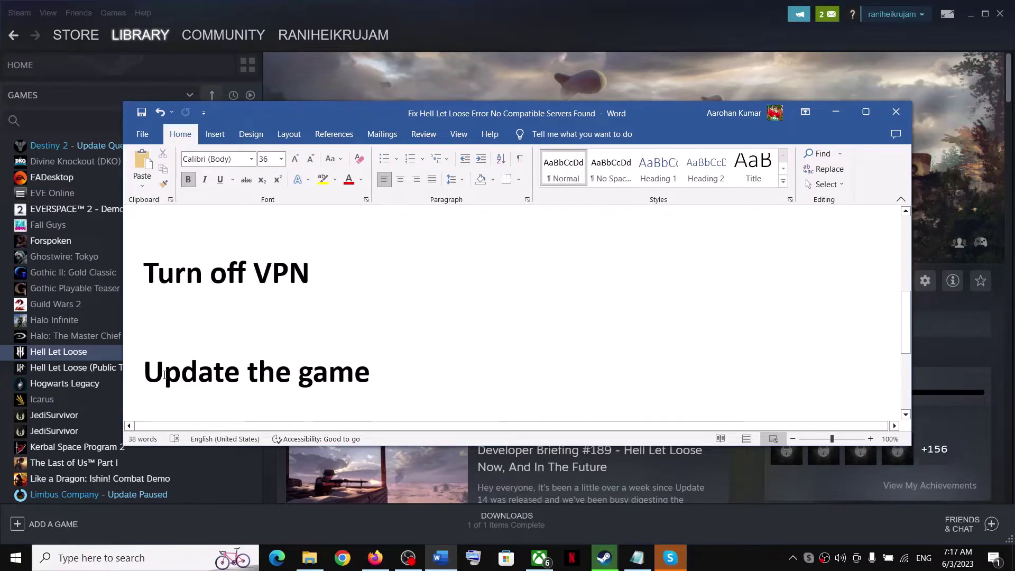
pyautogui.tripleClick(164, 374)
pyautogui.click(836, 111)
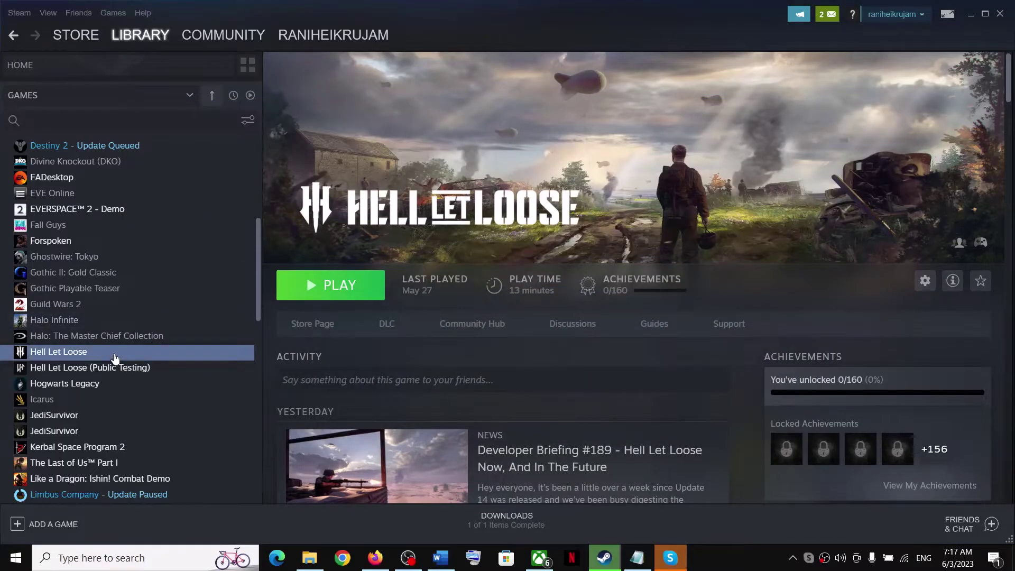
# - Look through the In-Game and Downloads pages of the Steam settings and close them without changes
pyautogui.click(24, 14)
pyautogui.click(29, 109)
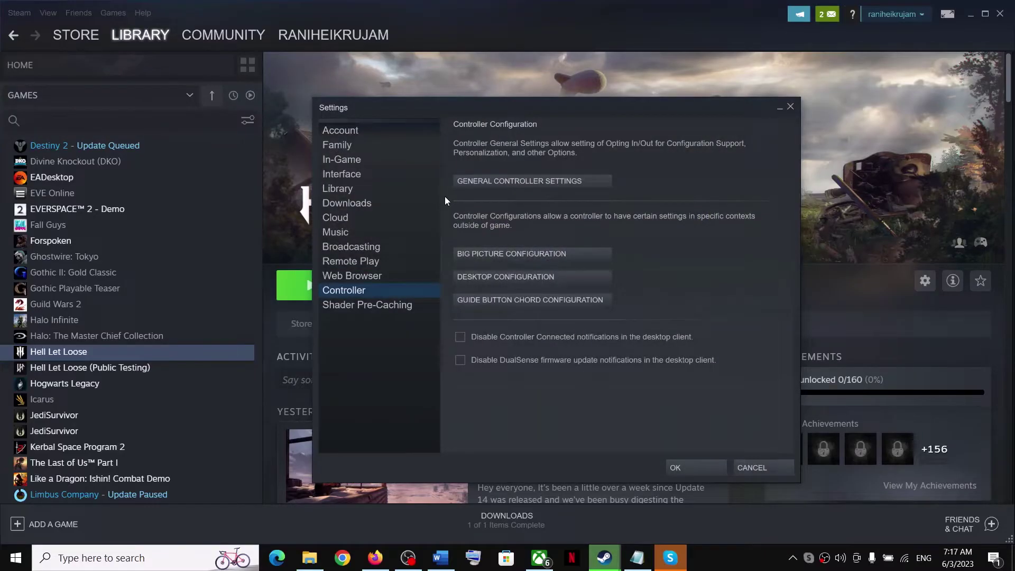
pyautogui.click(350, 161)
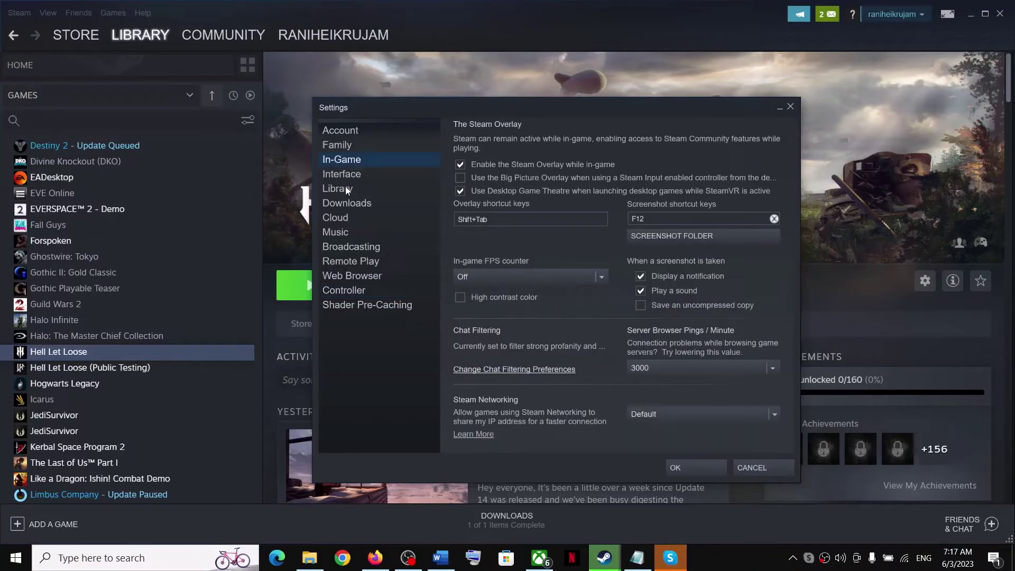
pyautogui.click(346, 206)
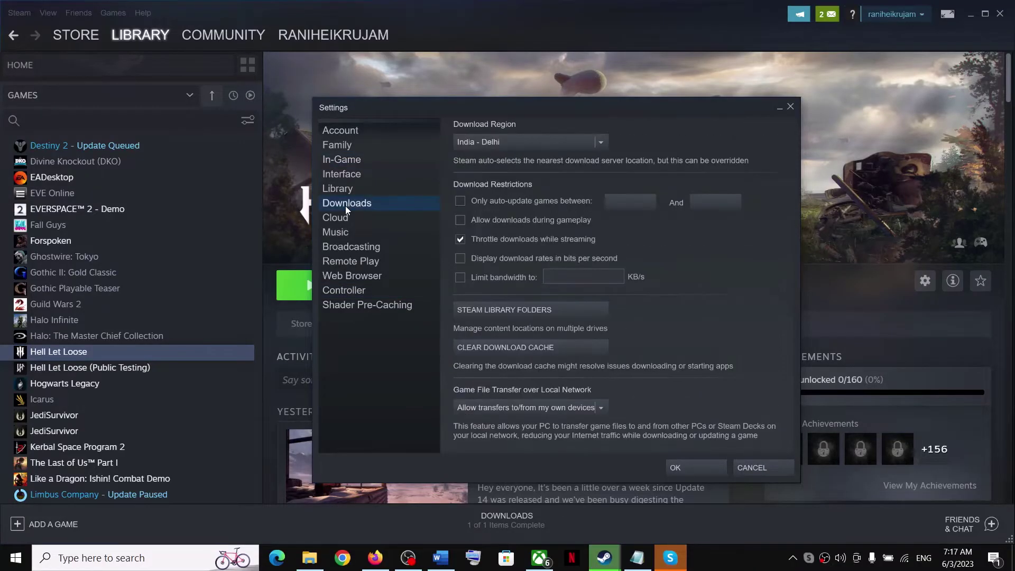
pyautogui.click(790, 107)
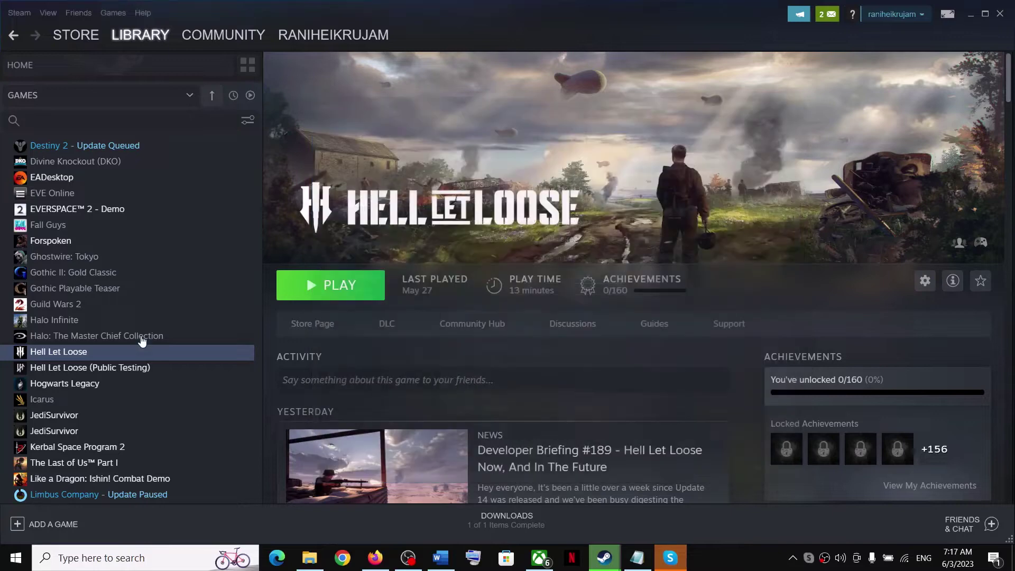
pyautogui.rightClick(103, 353)
pyautogui.click(152, 430)
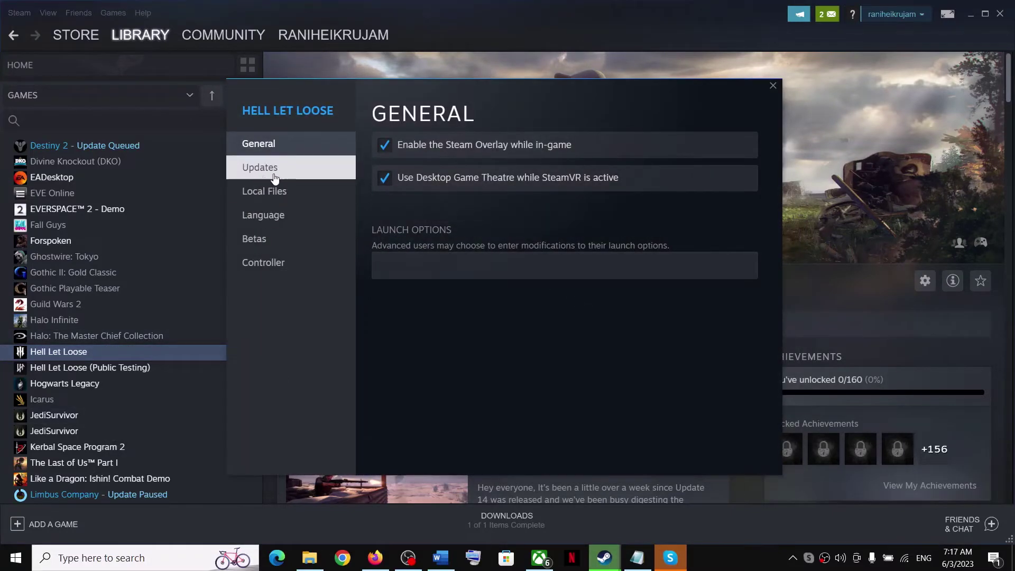
pyautogui.click(773, 87)
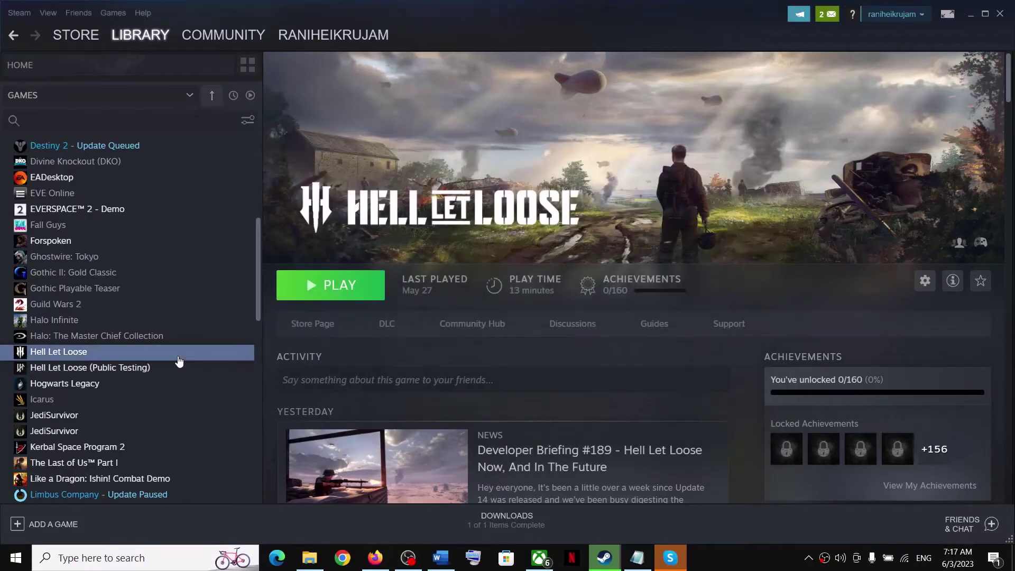
# - Set Hell Let Loose's automatic updates to "Always keep this game updated" in the game's properties
pyautogui.rightClick(181, 355)
pyautogui.click(218, 440)
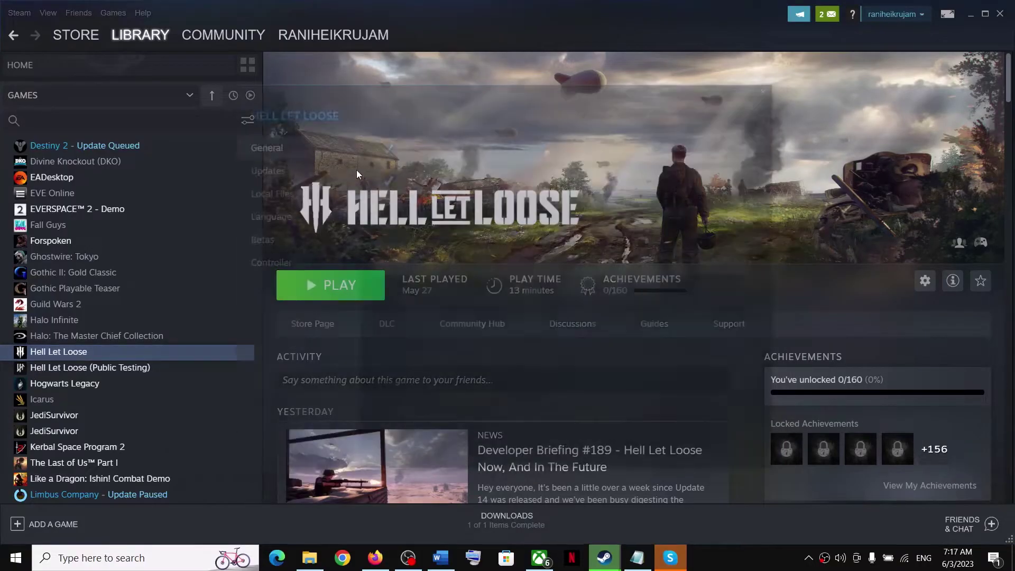
pyautogui.click(267, 168)
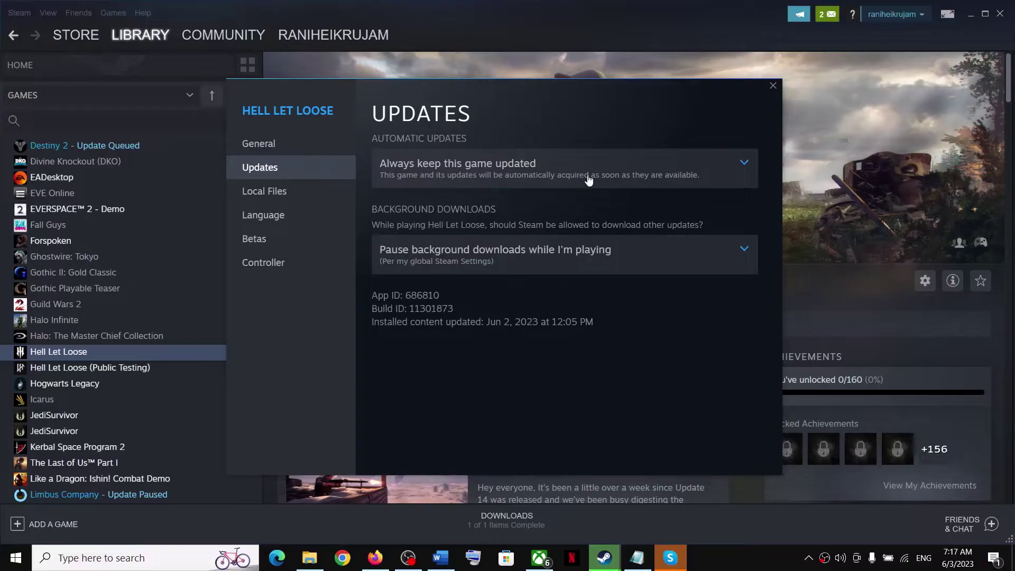
pyautogui.click(516, 168)
pyautogui.click(460, 219)
pyautogui.click(772, 86)
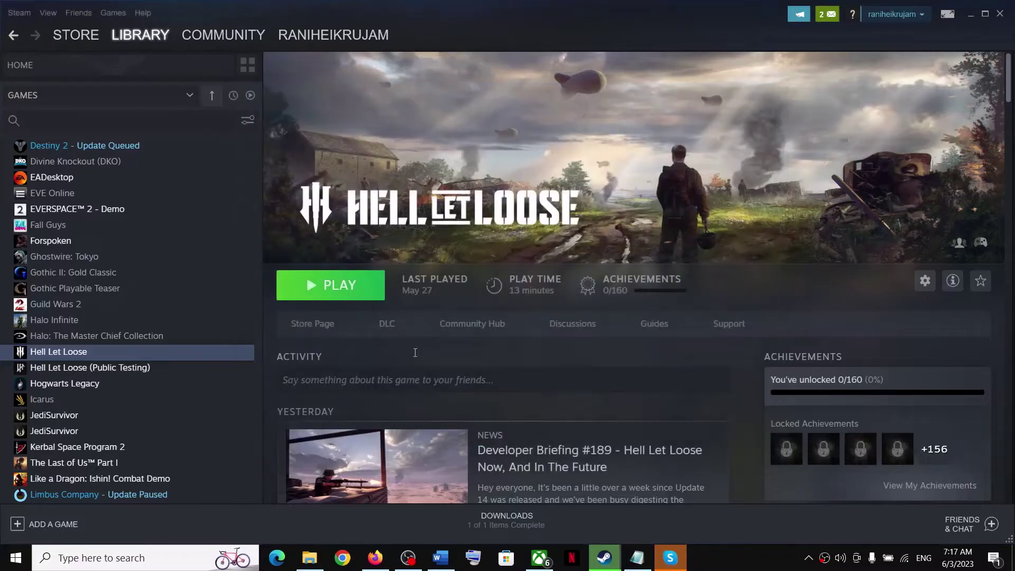
# - Go back to the Word notes and review the "Run the game as an administrator" fix
pyautogui.click(440, 557)
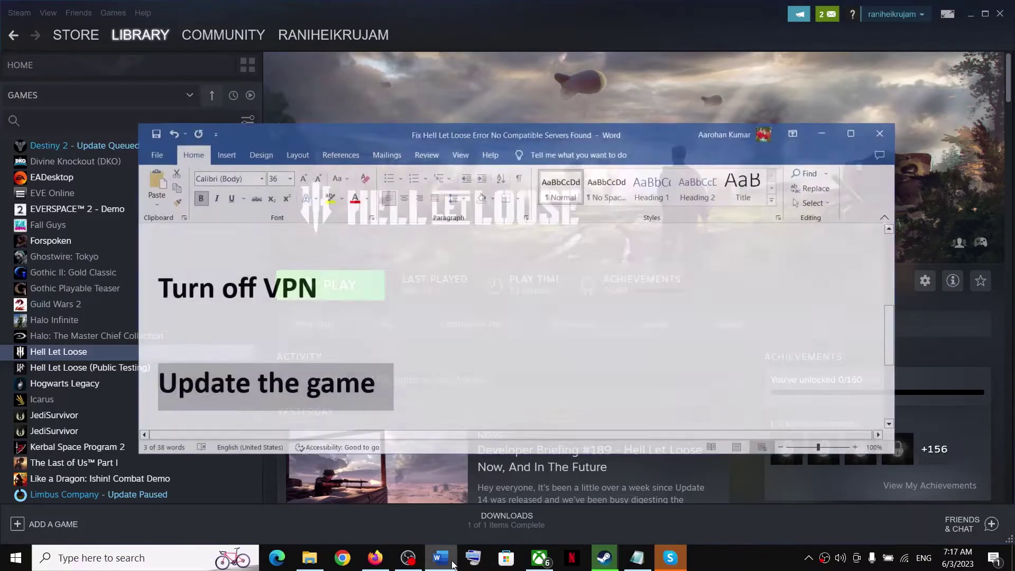
pyautogui.scroll(-4, 185, 332)
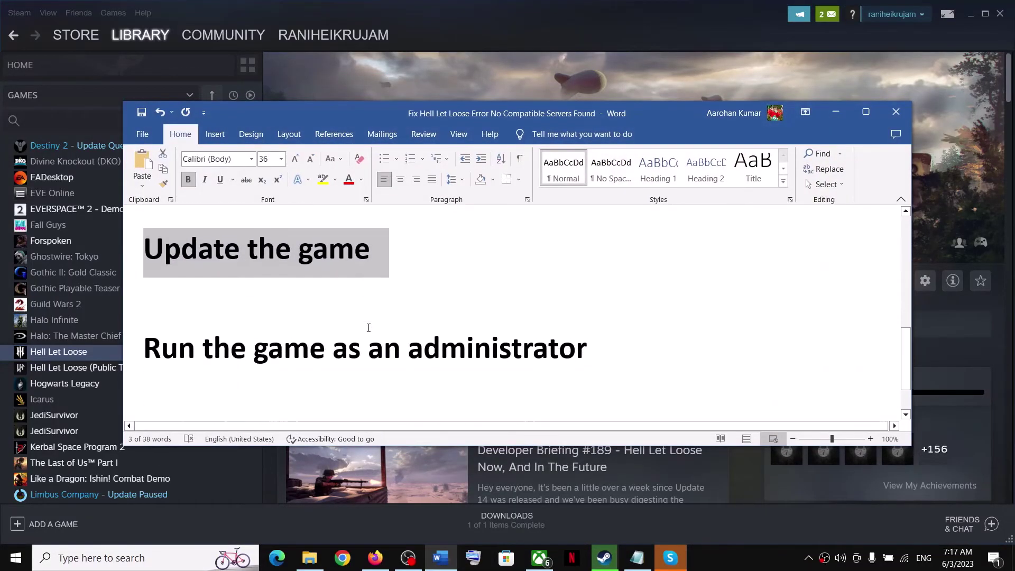
pyautogui.moveTo(141, 344); pyautogui.dragTo(587, 346)
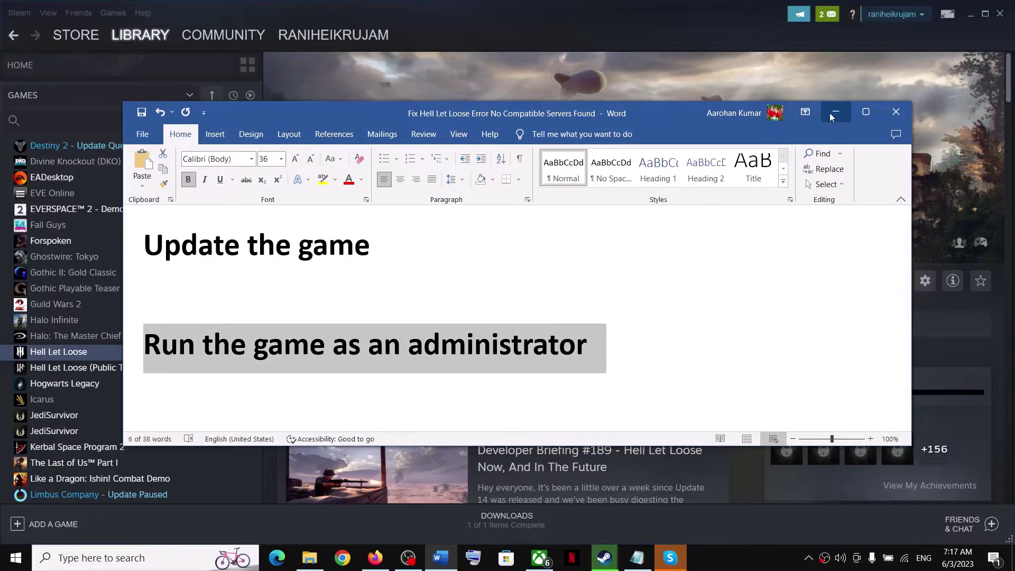
pyautogui.click(830, 112)
# - Browse Hell Let Loose's local files from the Steam library and bring up its installation folder
pyautogui.rightClick(59, 353)
pyautogui.moveTo(100, 418)
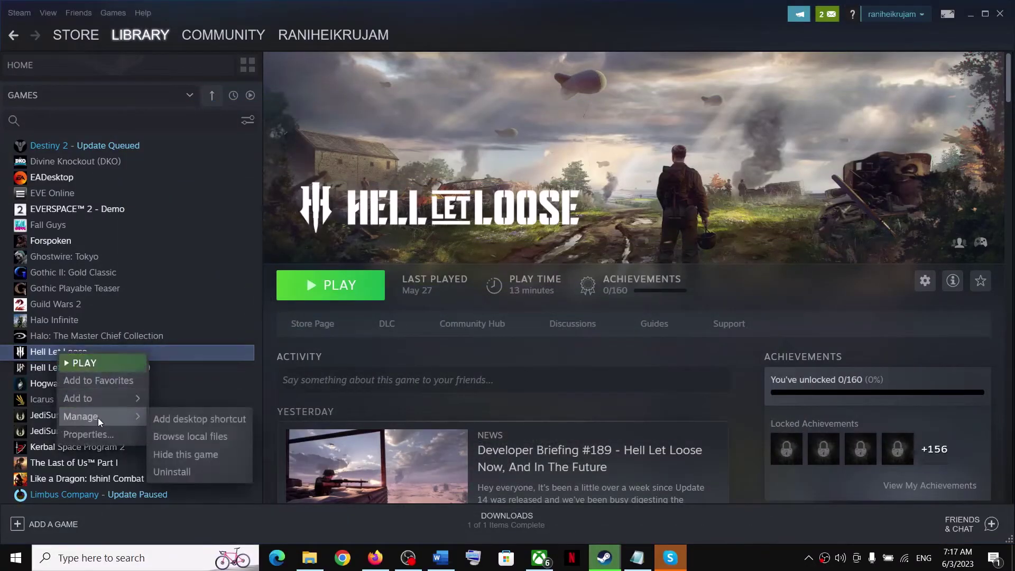
pyautogui.click(212, 435)
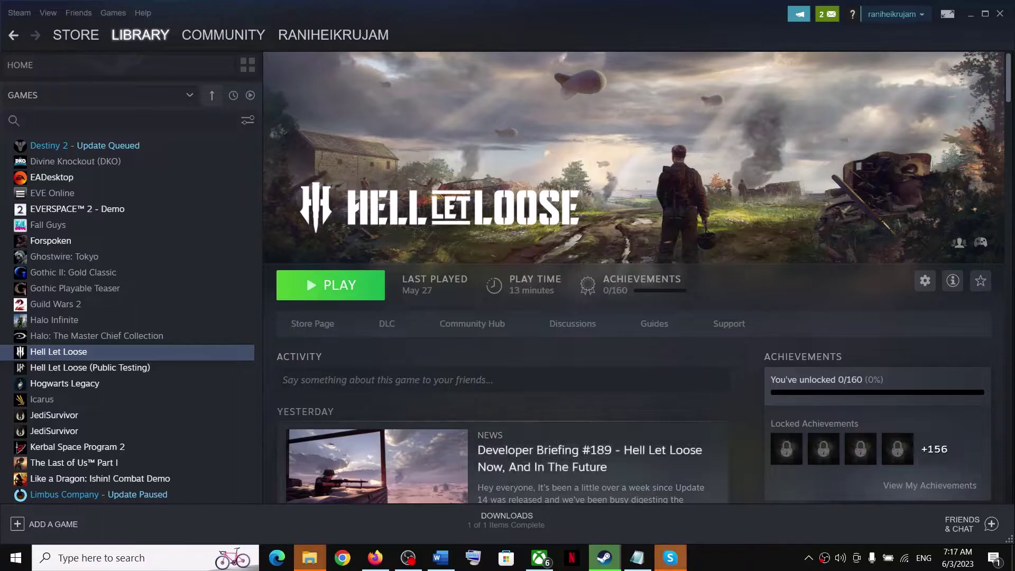
pyautogui.moveTo(322, 565)
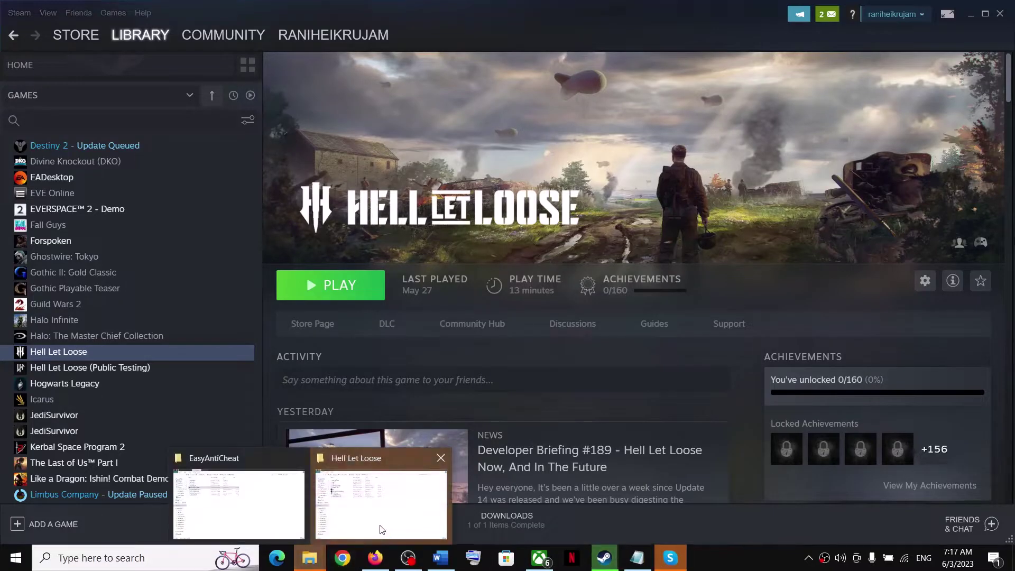
pyautogui.click(382, 523)
# - Set the HLL application to always run as an administrator in its compatibility properties
pyautogui.click(156, 162)
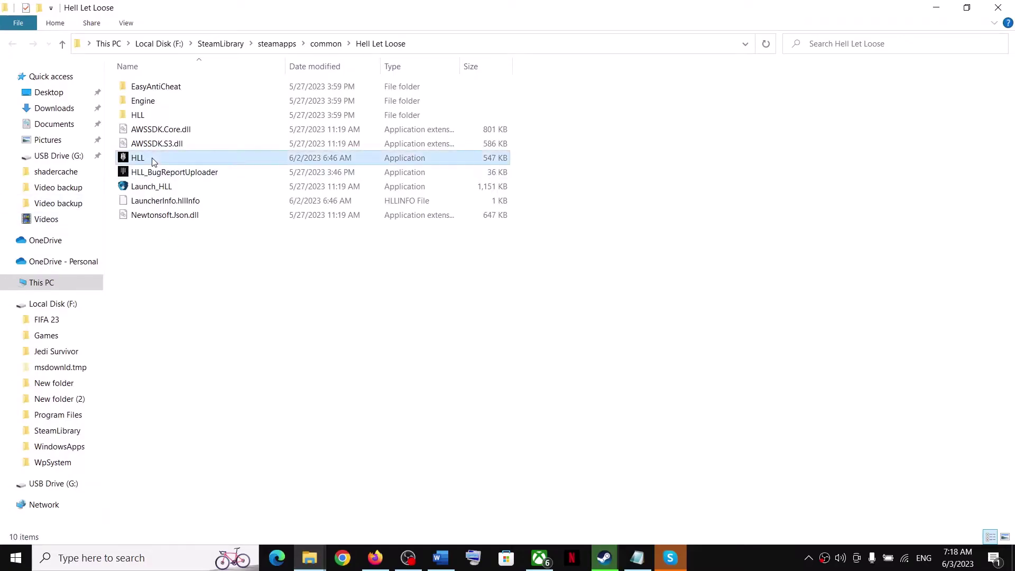
pyautogui.rightClick(153, 159)
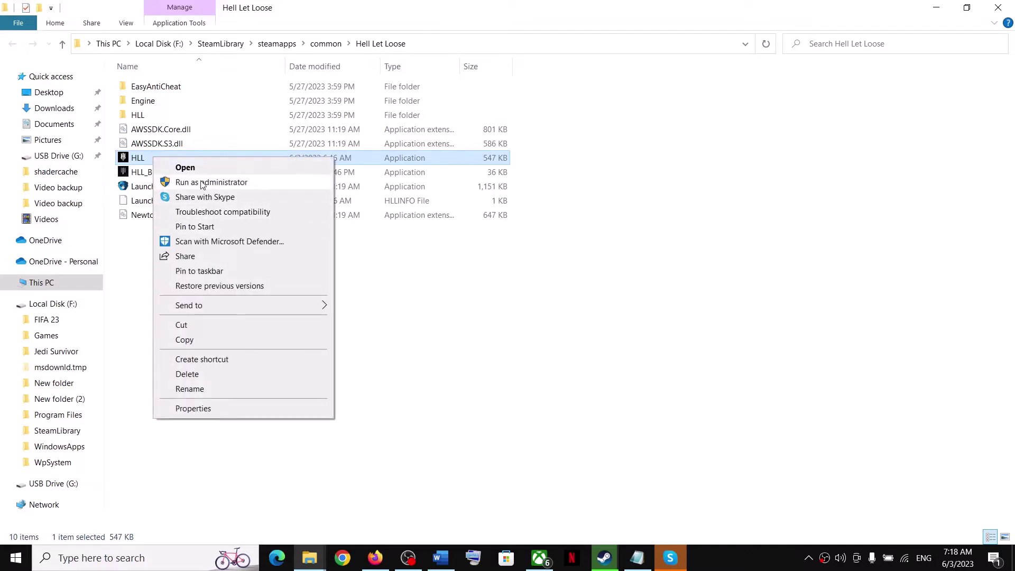
pyautogui.click(137, 162)
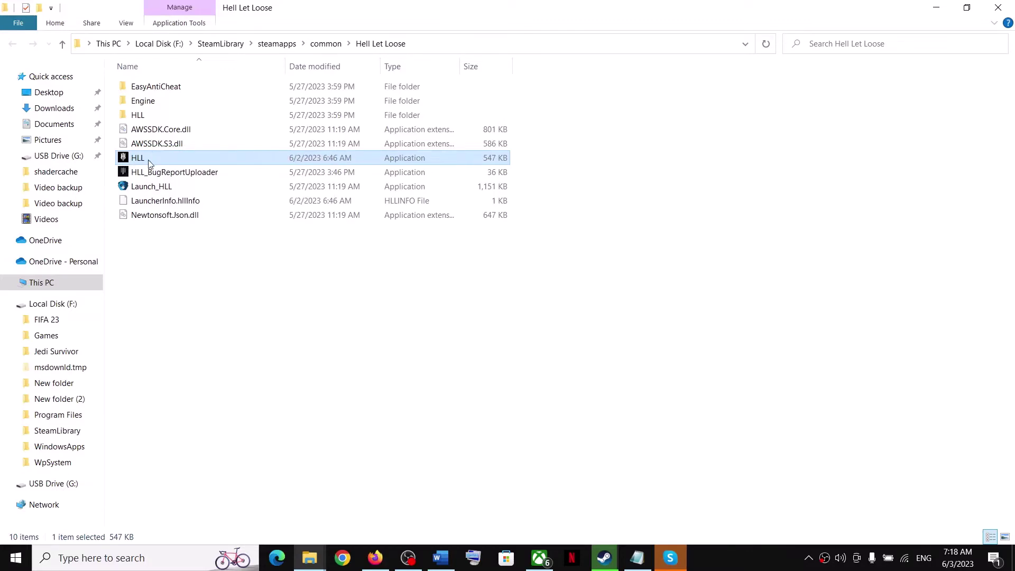
pyautogui.rightClick(170, 162)
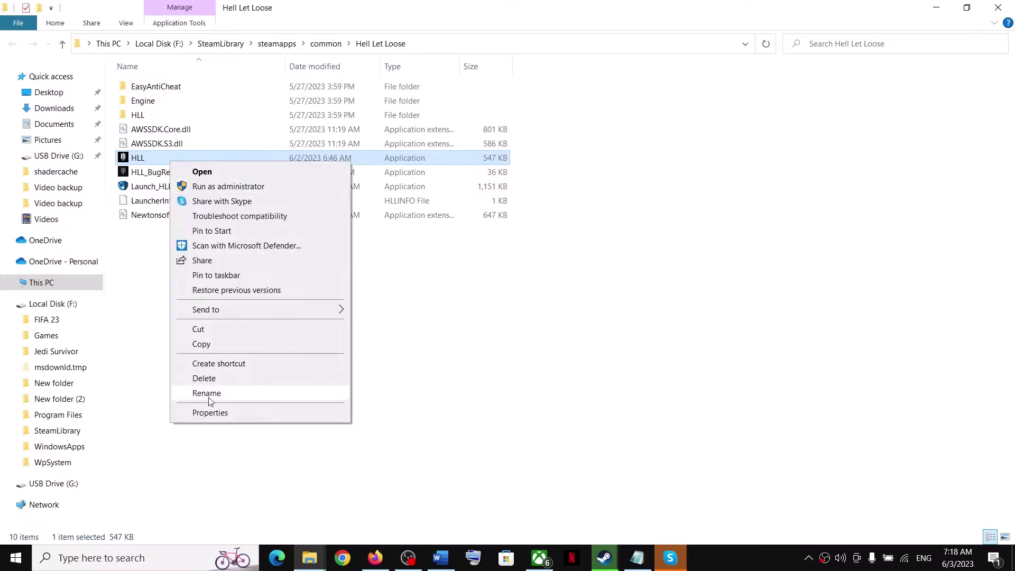
pyautogui.click(210, 413)
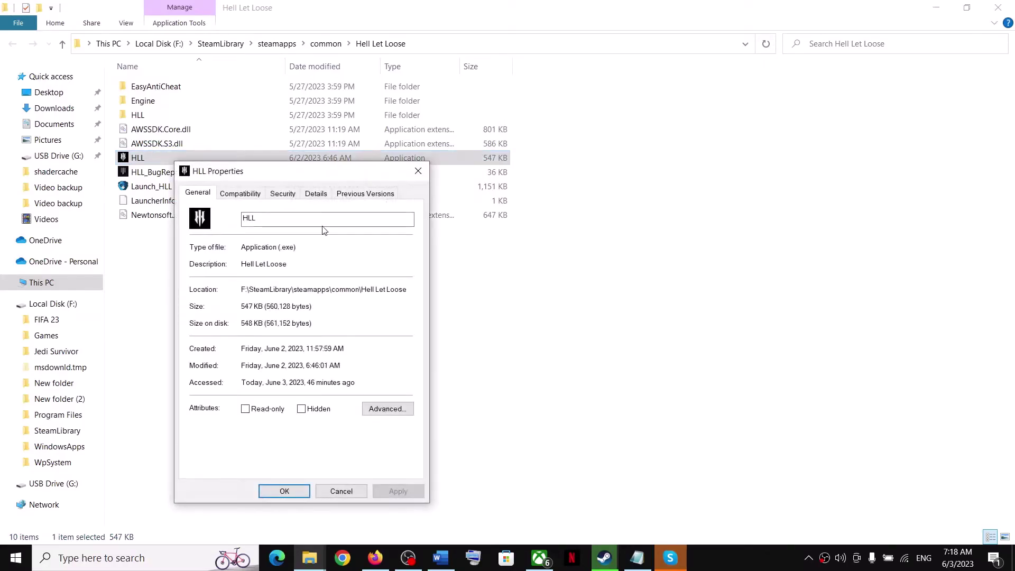
pyautogui.moveTo(323, 172); pyautogui.dragTo(502, 116)
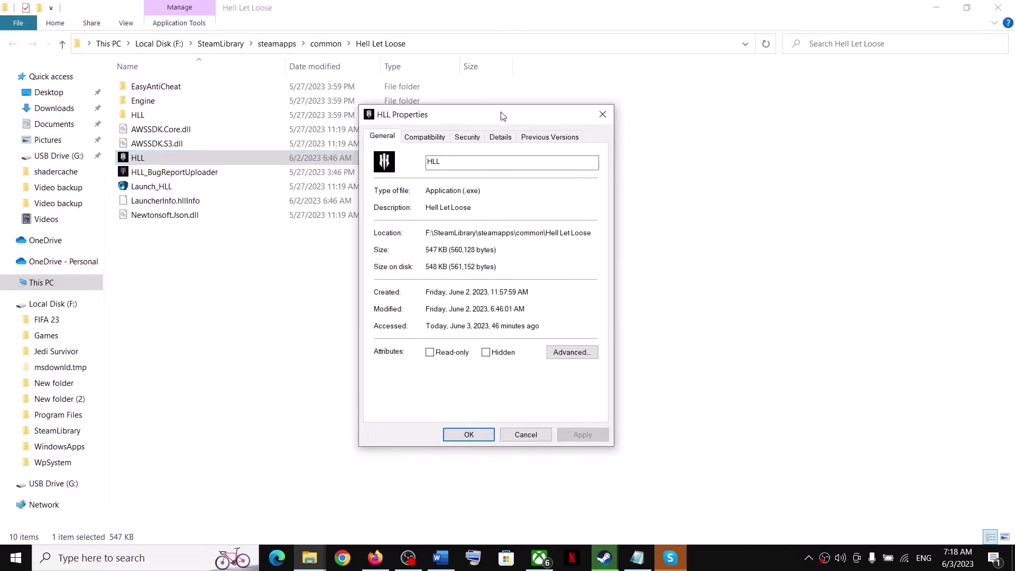
pyautogui.click(423, 140)
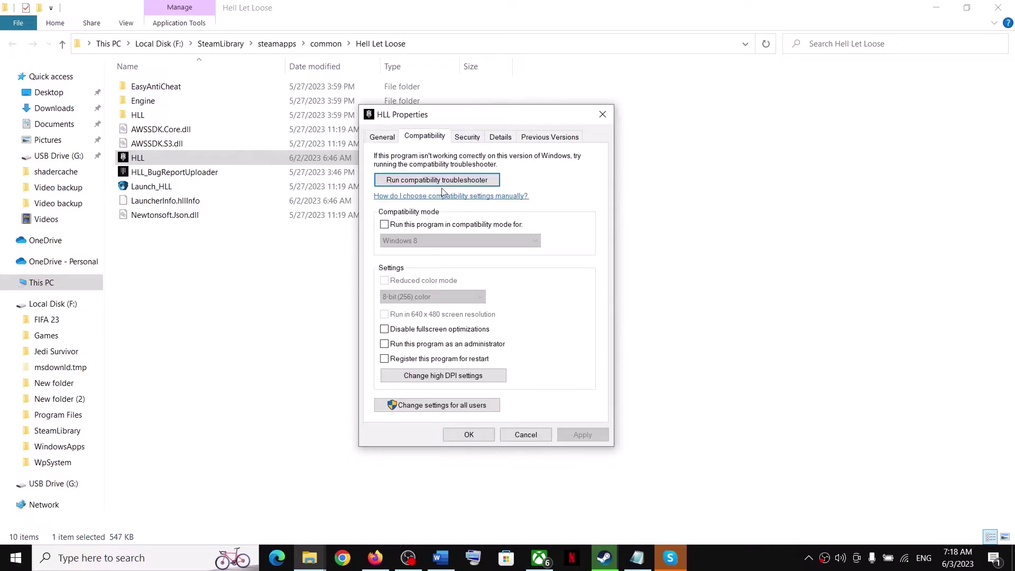
pyautogui.click(392, 349)
pyautogui.click(581, 434)
pyautogui.click(469, 434)
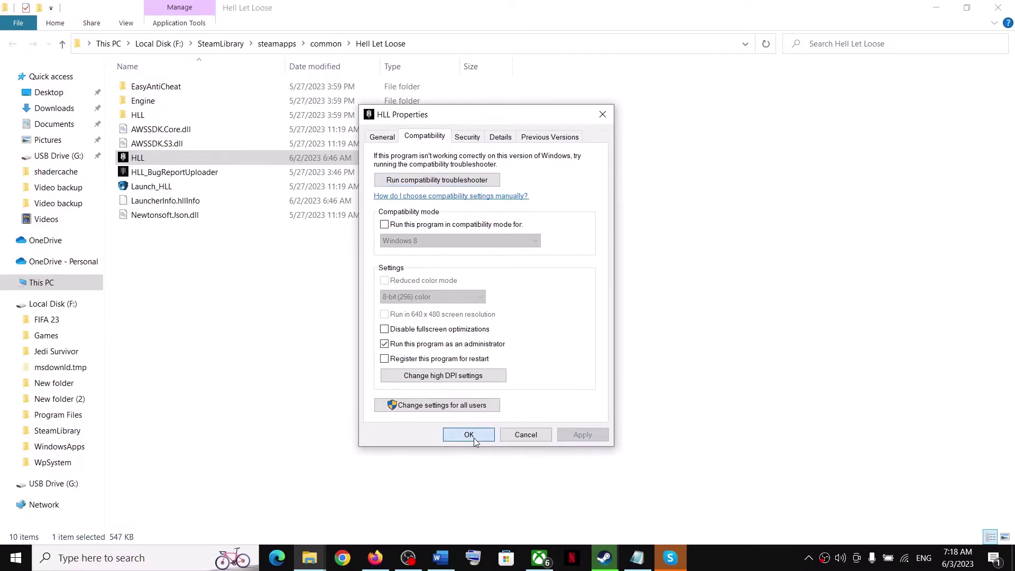
# - Open the Win64 folder inside HLL\Binaries of the game's installation folder
pyautogui.click(146, 116)
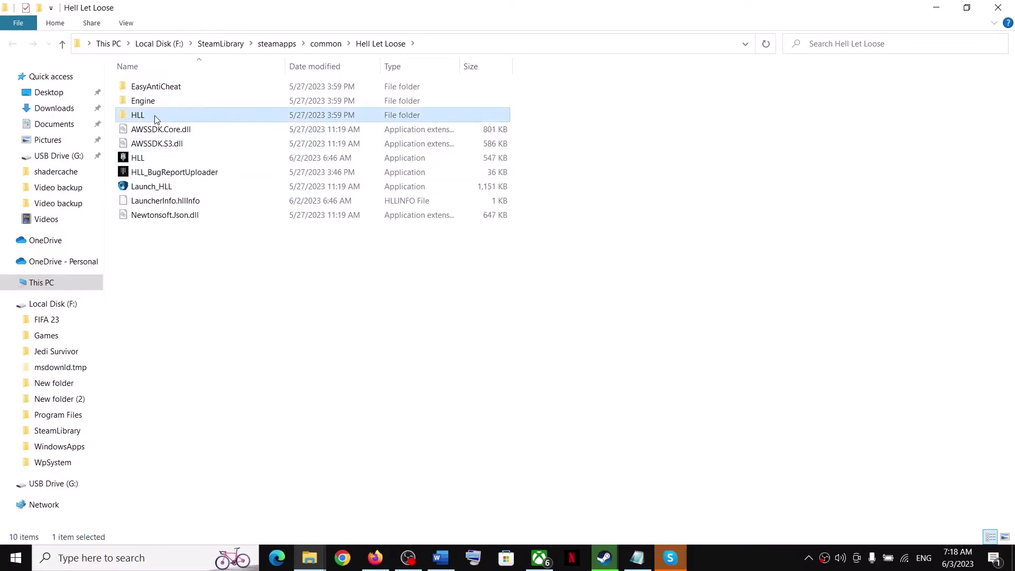
pyautogui.doubleClick(156, 117)
pyautogui.doubleClick(154, 89)
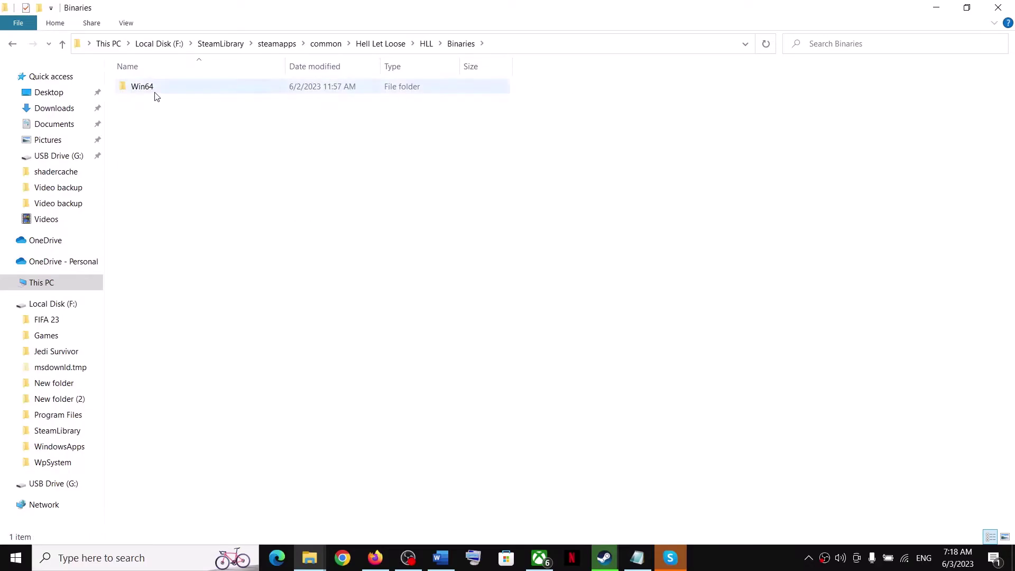
pyautogui.doubleClick(156, 91)
# - Set the HLL-Win64-Shipping application to always run as an administrator in its compatibility properties
pyautogui.click(159, 329)
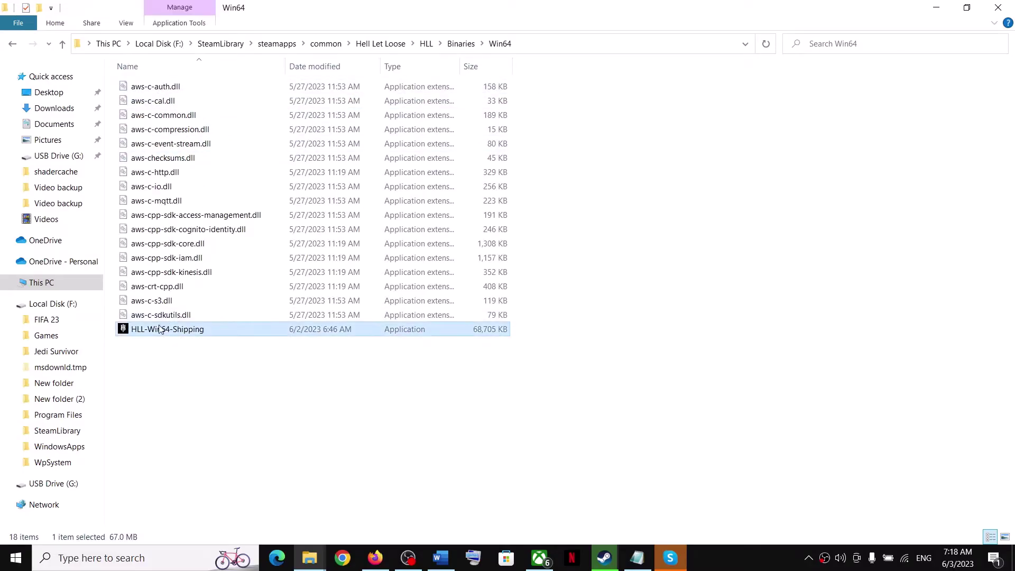
pyautogui.rightClick(192, 336)
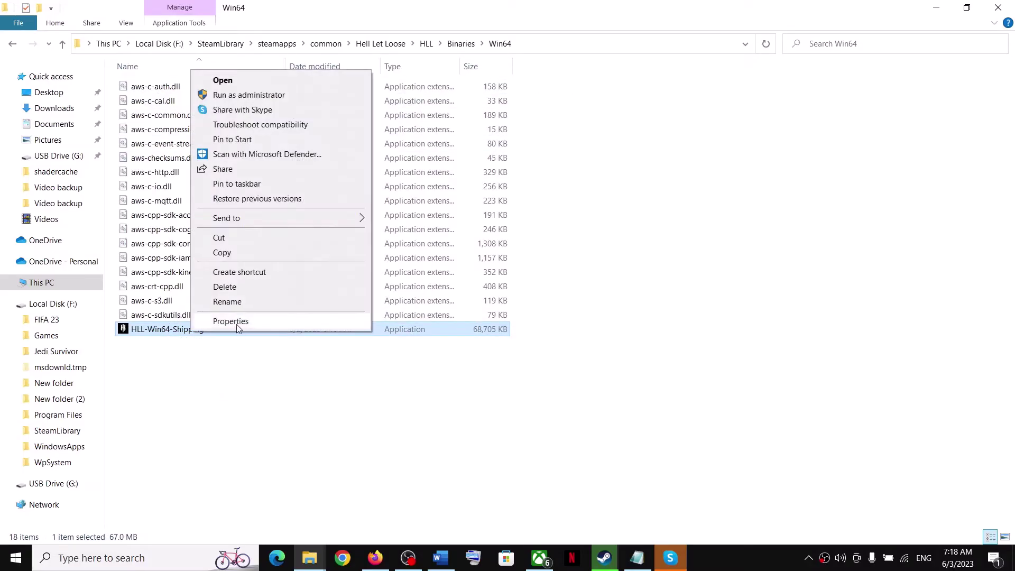
pyautogui.click(236, 325)
pyautogui.click(270, 230)
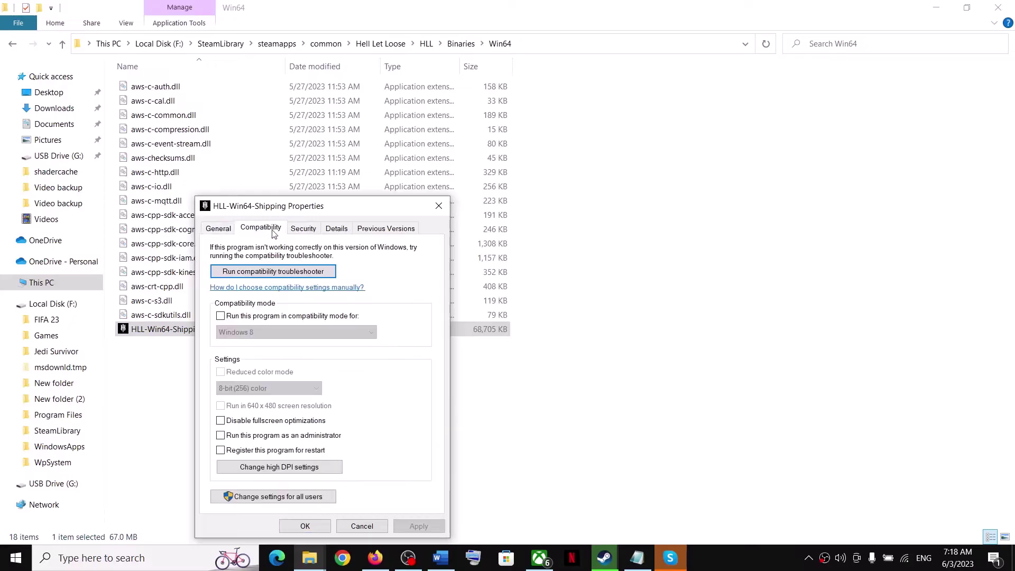
pyautogui.click(237, 437)
pyautogui.click(417, 526)
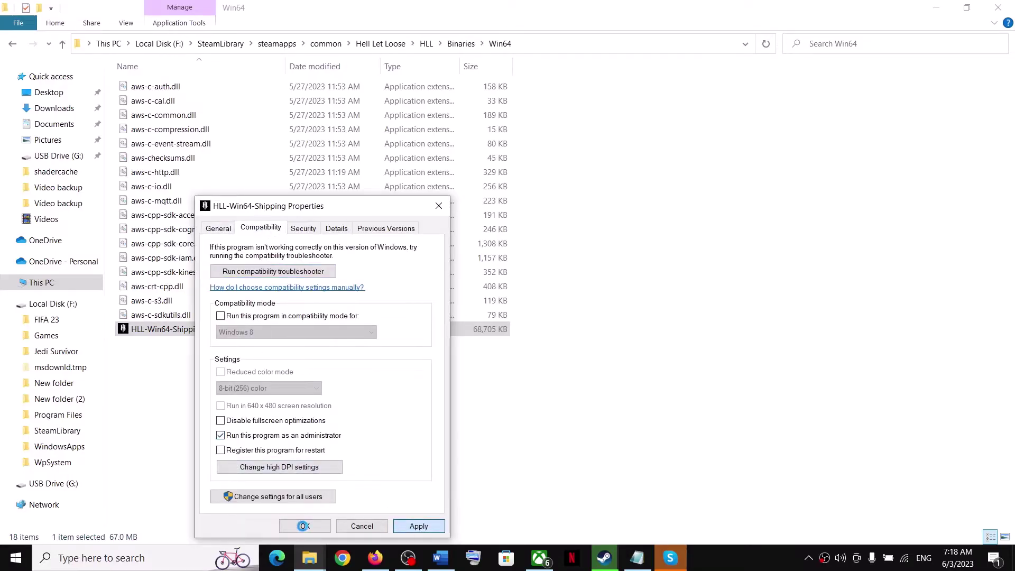
pyautogui.click(305, 526)
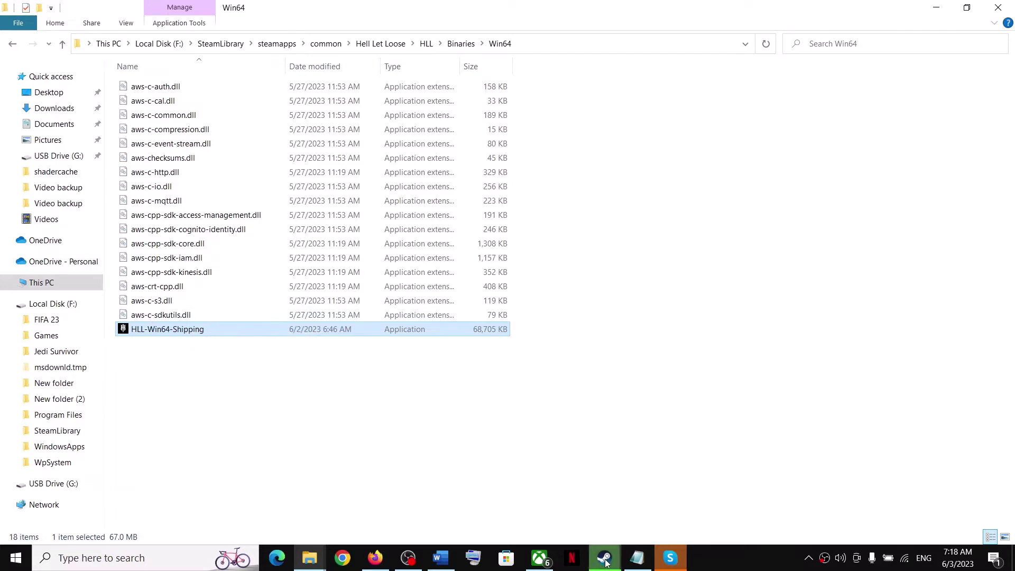
# - Return to the Word notes and review the "Verify the game files" fix
pyautogui.click(441, 558)
pyautogui.scroll(-2, 339, 397)
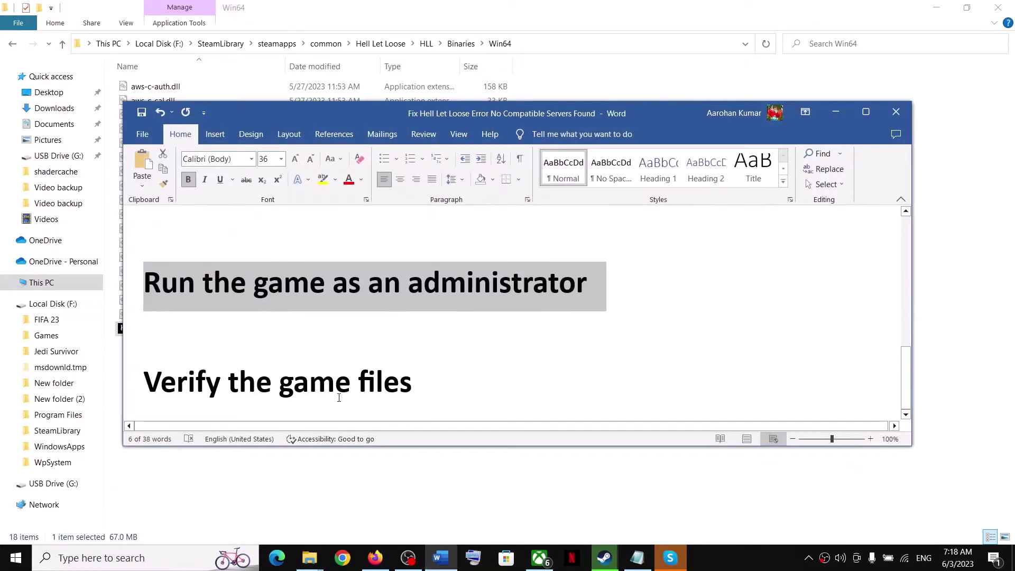
pyautogui.tripleClick(339, 397)
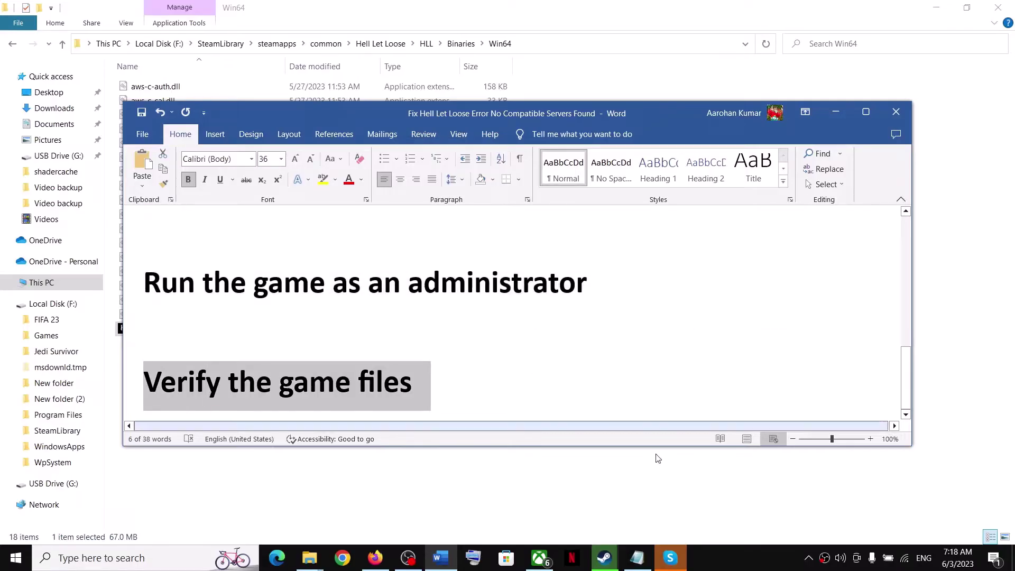
# - Switch to Steam and view the integrity verification option in Hell Let Loose's local files properties, closing them when done
pyautogui.click(605, 557)
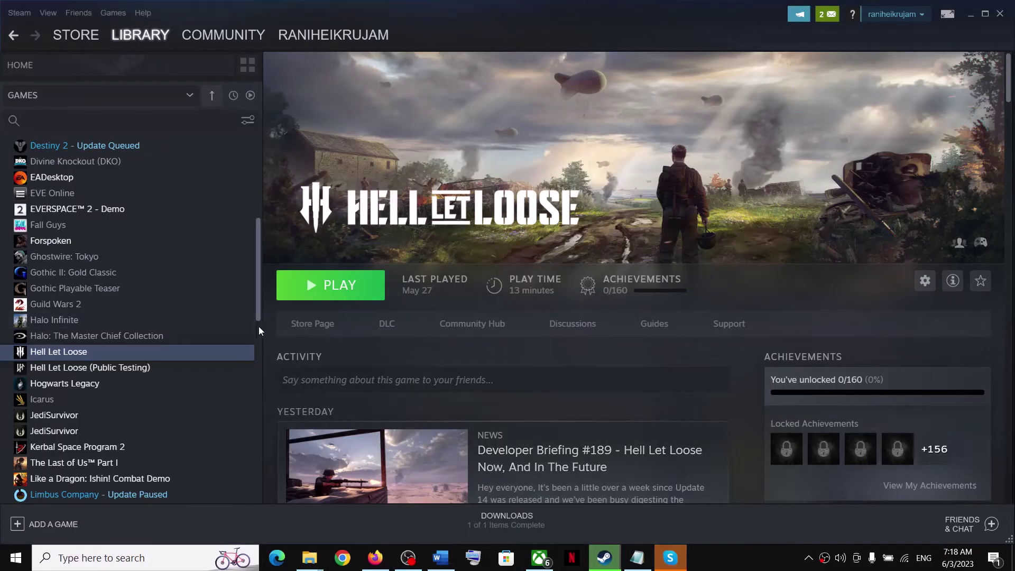
pyautogui.rightClick(107, 360)
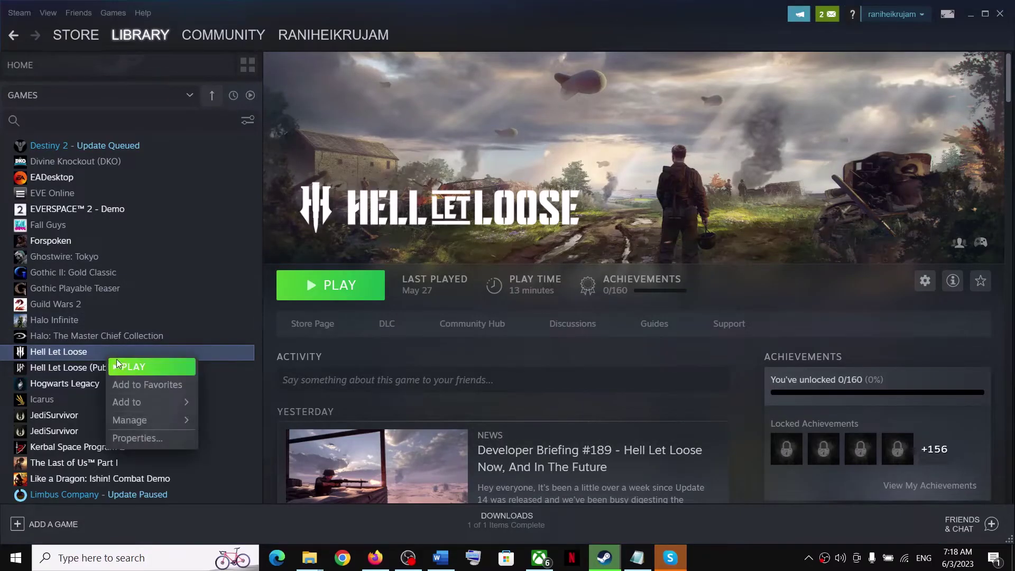
pyautogui.click(135, 438)
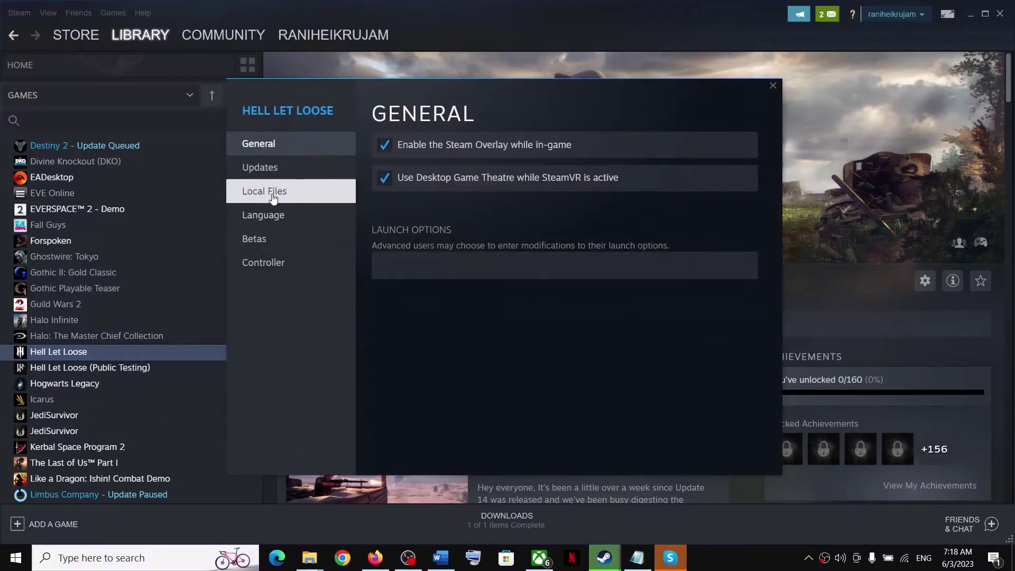
pyautogui.click(272, 198)
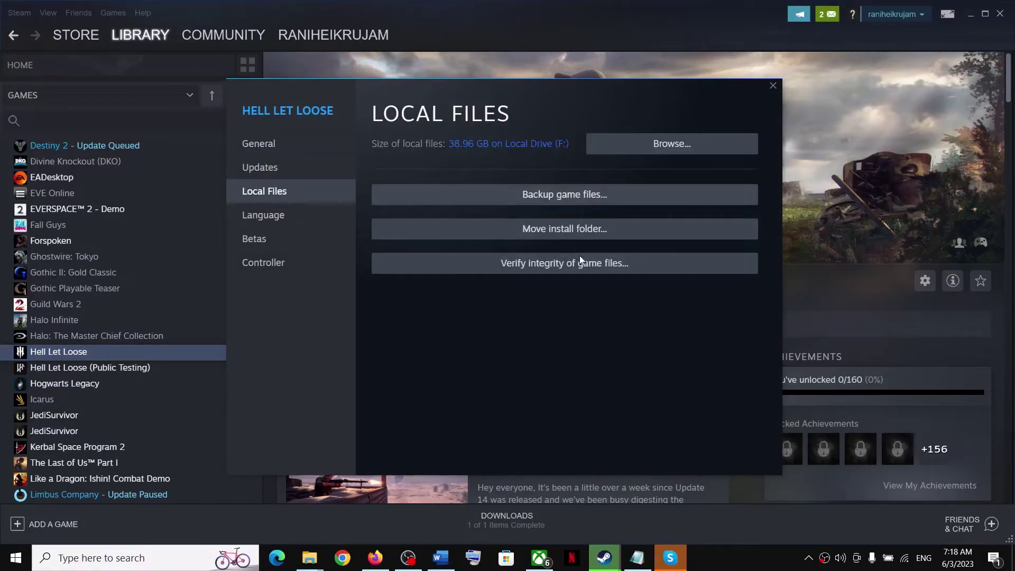
pyautogui.click(772, 86)
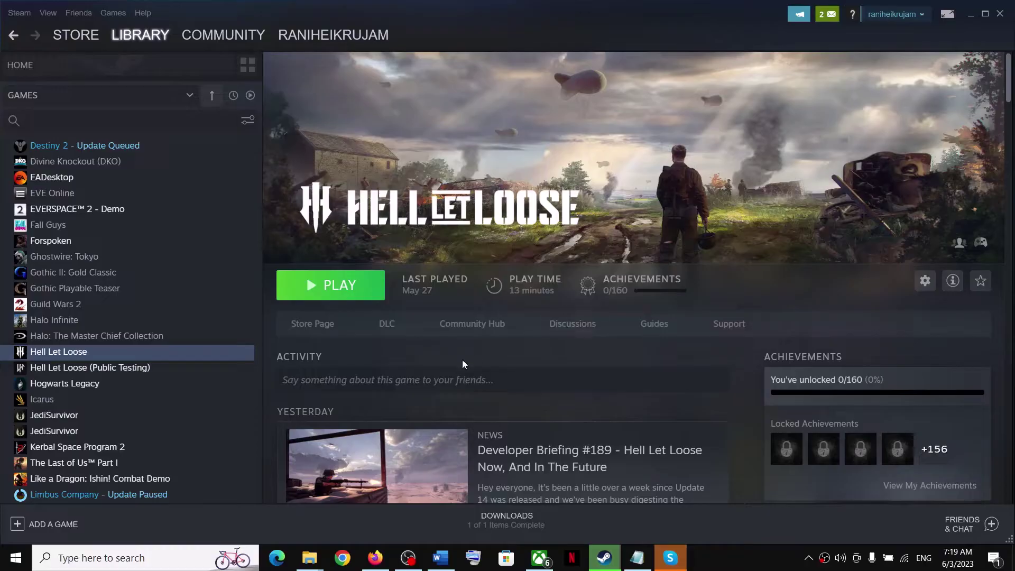
# - Open the Controlled folder access allowed-apps list in Windows Security's ransomware protection and start browsing for an app to allow
pyautogui.press('super+i')
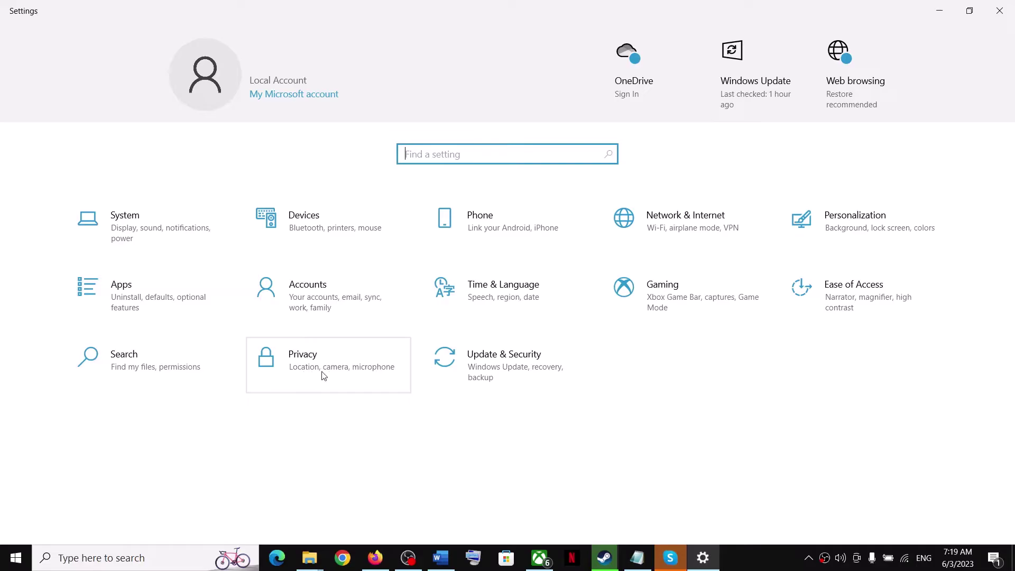
pyautogui.click(530, 376)
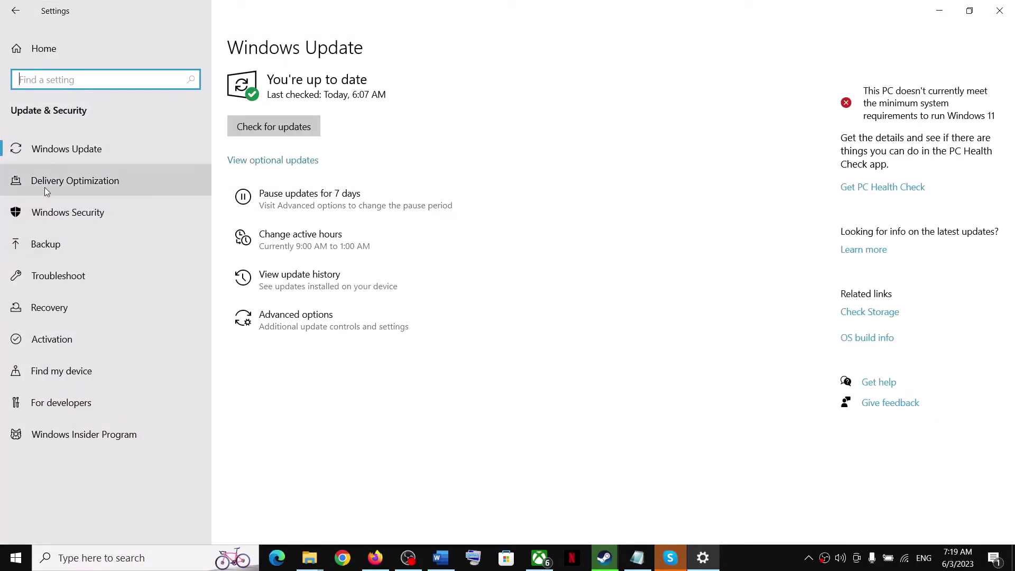
pyautogui.click(51, 217)
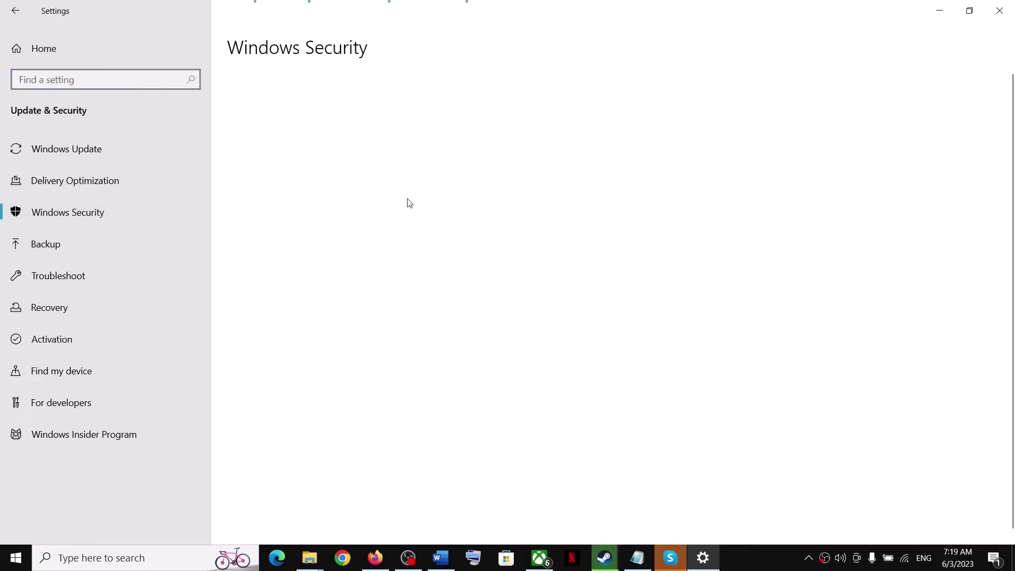
pyautogui.click(300, 209)
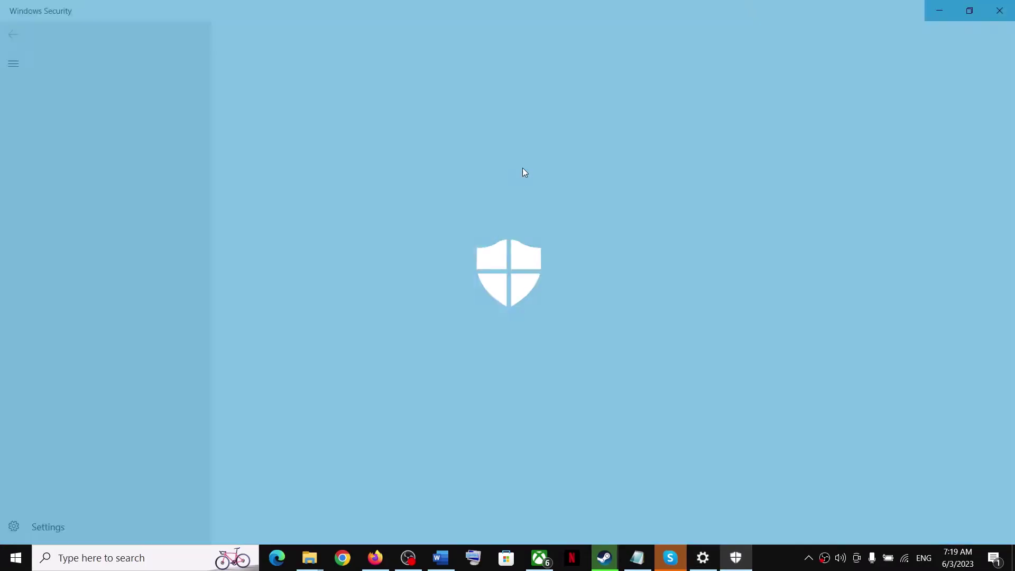
pyautogui.scroll(-2, 362, 268)
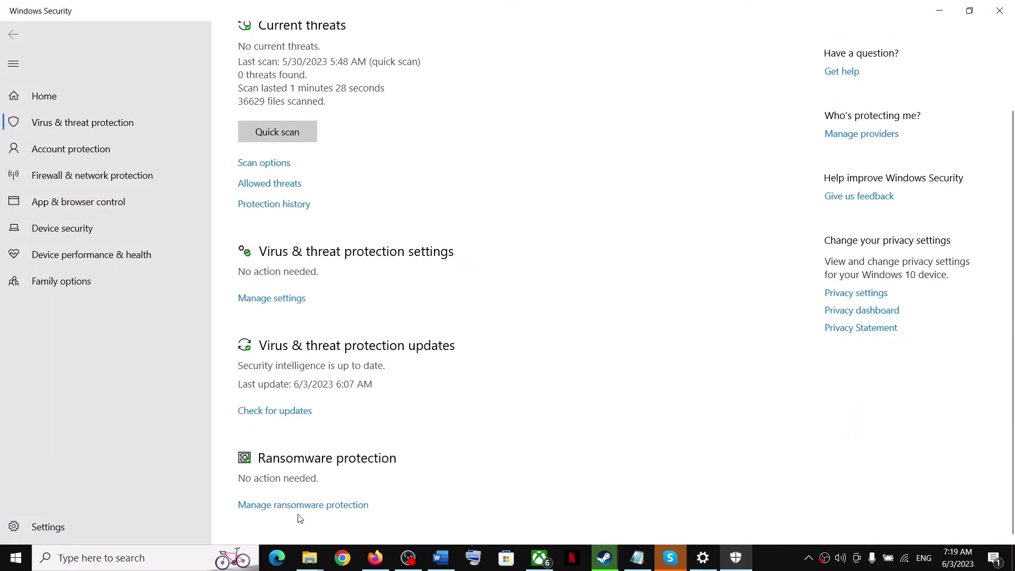
pyautogui.click(314, 505)
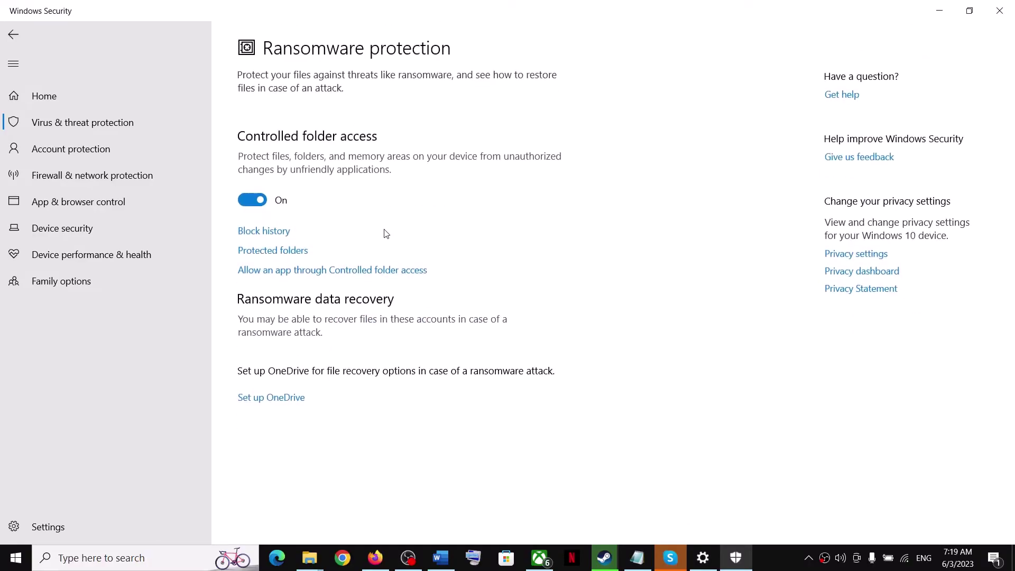
pyautogui.click(339, 273)
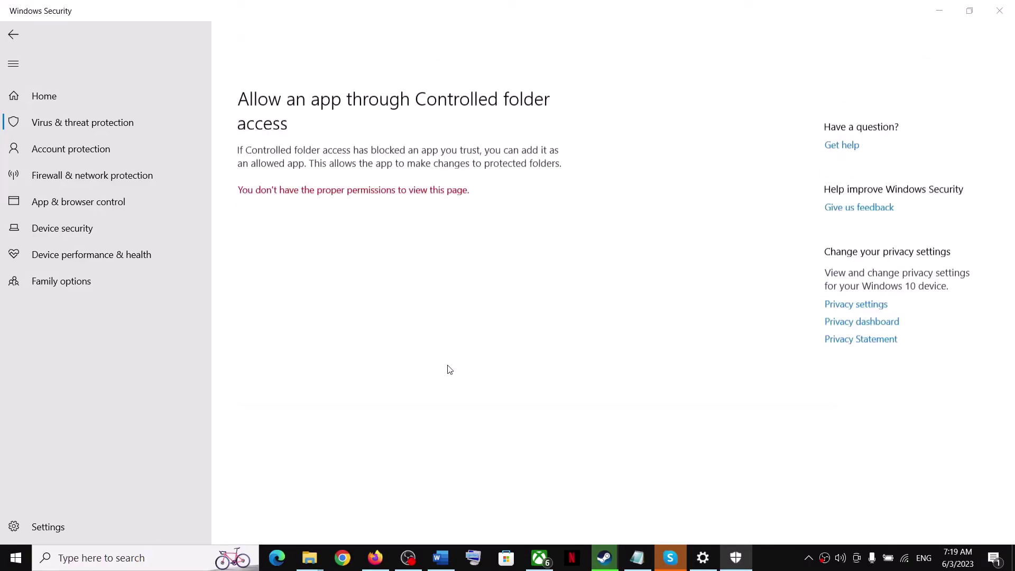
pyautogui.scroll(-1, 453, 337)
pyautogui.click(303, 90)
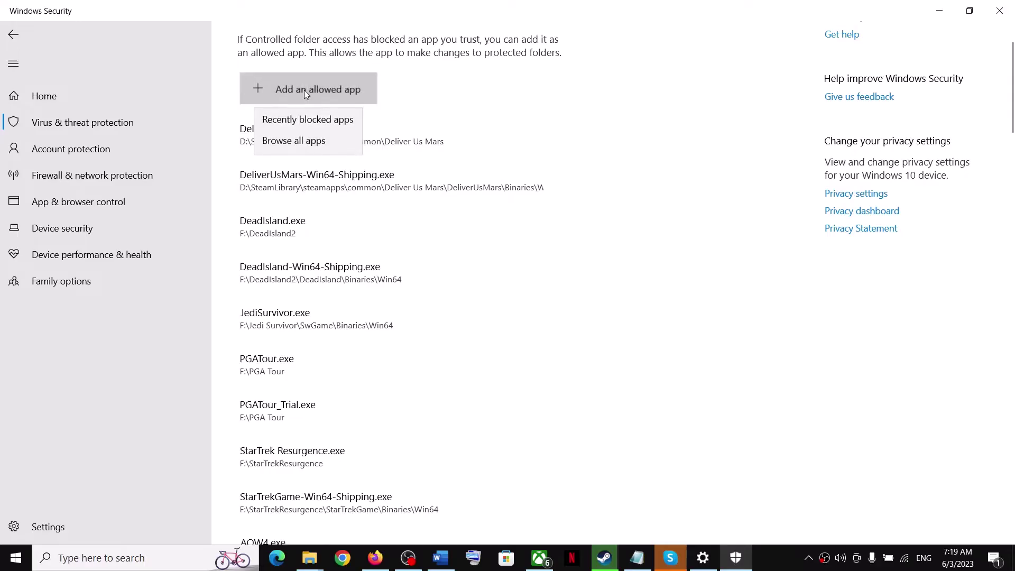
pyautogui.click(308, 143)
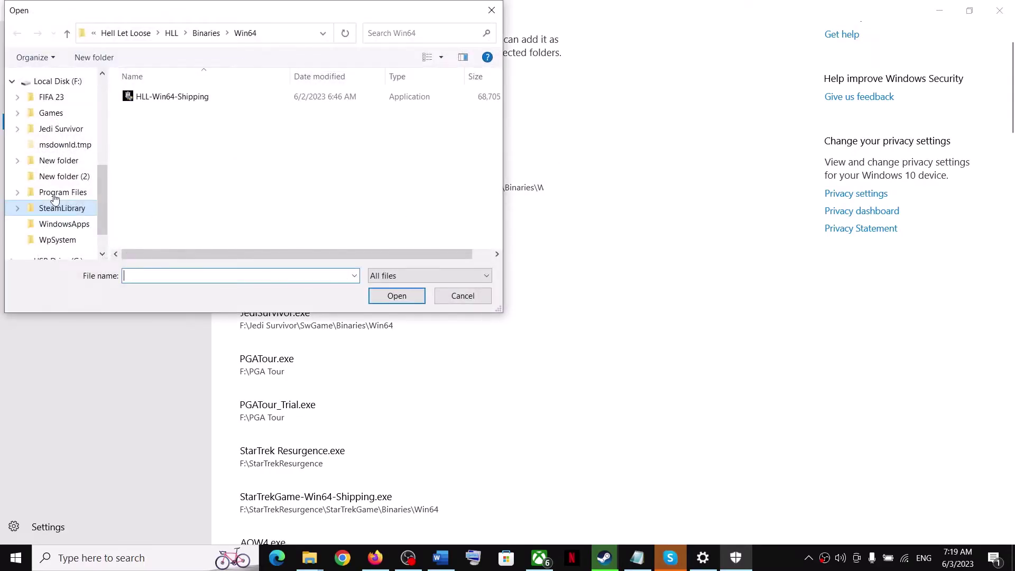
# - Browse to the default Steam games location, Program Files (x86)\Steam\steamapps\common on Local Disk (C:)
pyautogui.scroll(2, 59, 129)
pyautogui.click(59, 129)
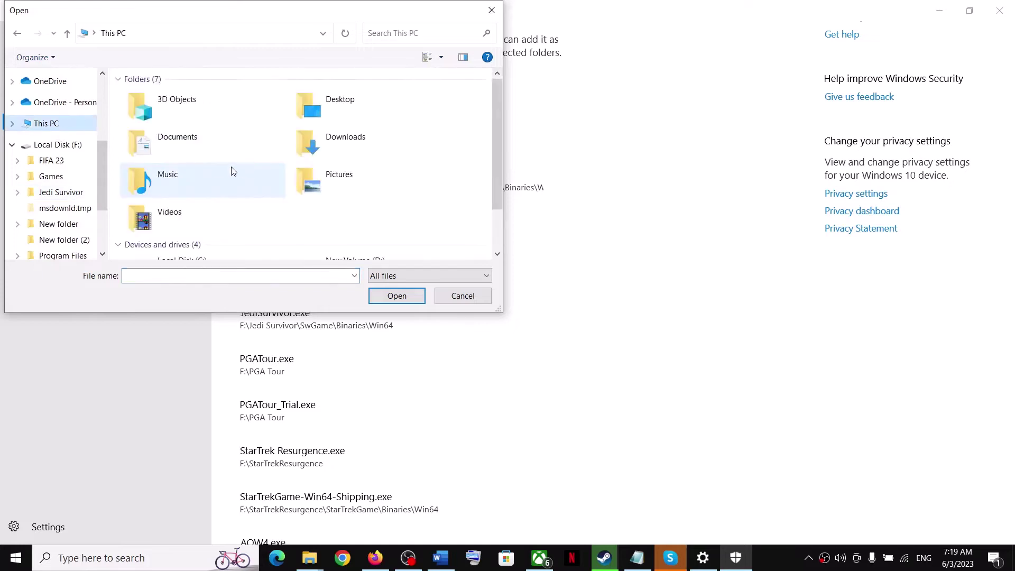
pyautogui.scroll(-3, 204, 209)
pyautogui.doubleClick(210, 194)
pyautogui.scroll(-5, 210, 193)
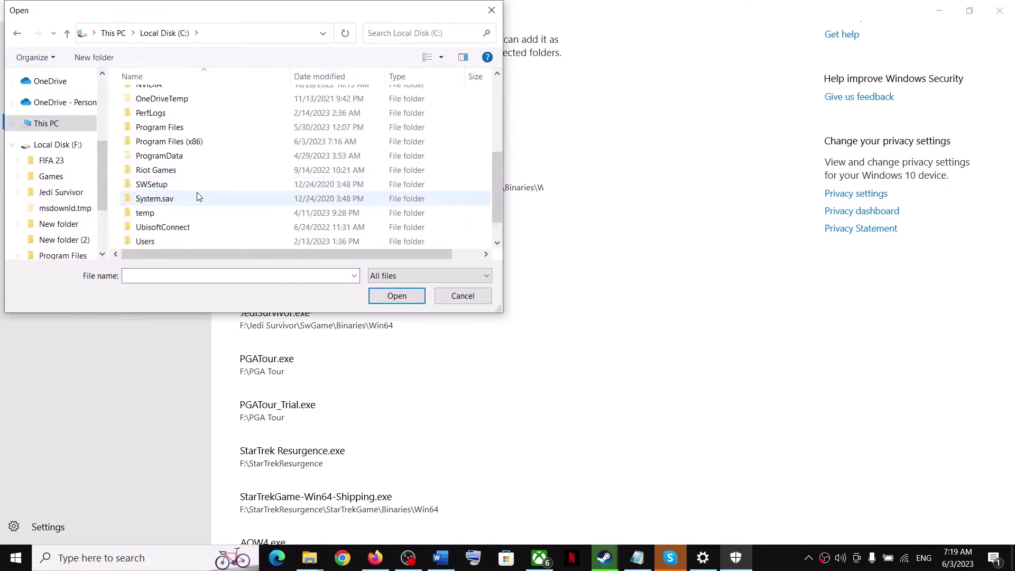
pyautogui.doubleClick(194, 143)
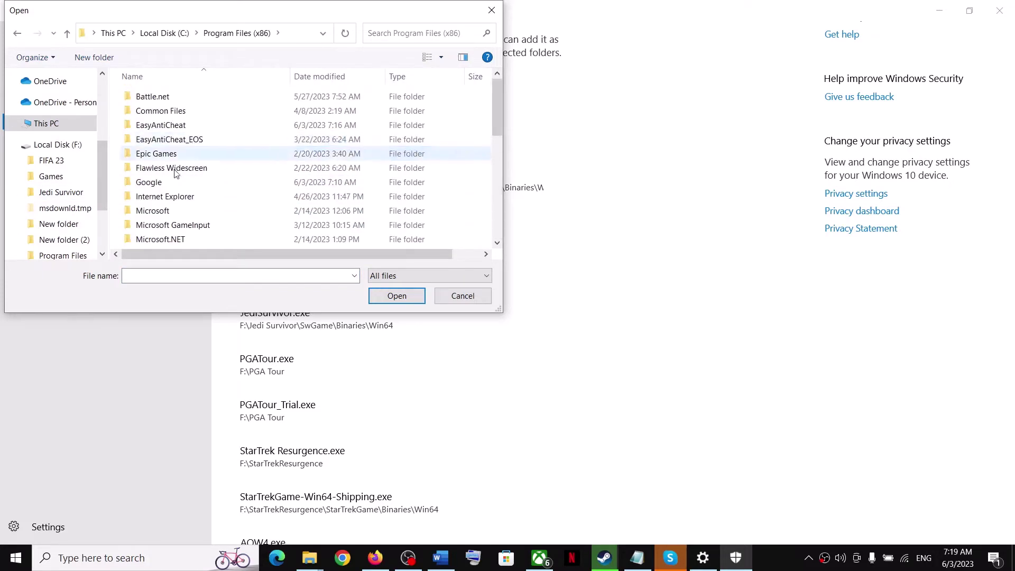
pyautogui.scroll(-4, 170, 209)
pyautogui.doubleClick(157, 171)
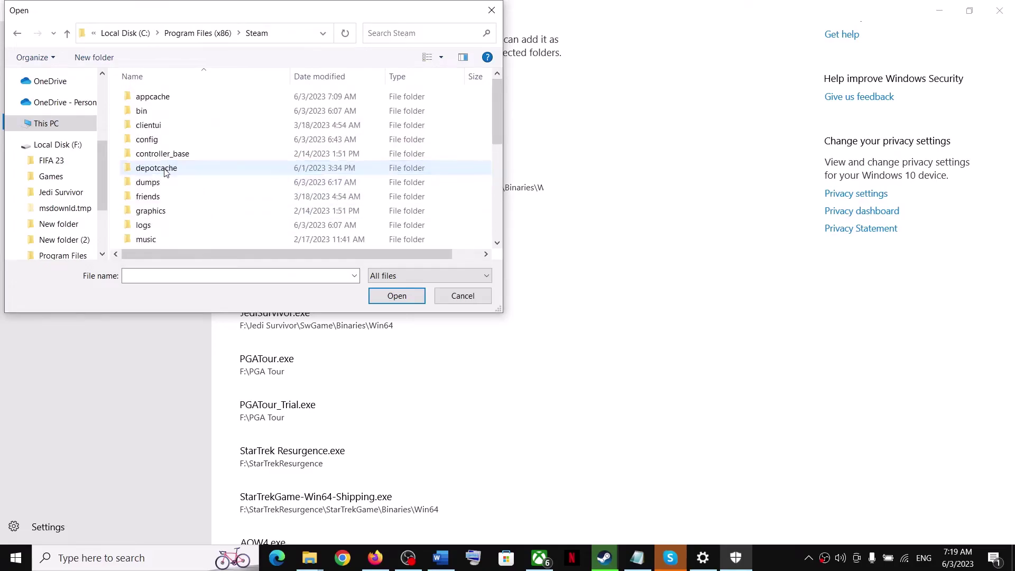
pyautogui.scroll(-4, 163, 199)
pyautogui.click(179, 161)
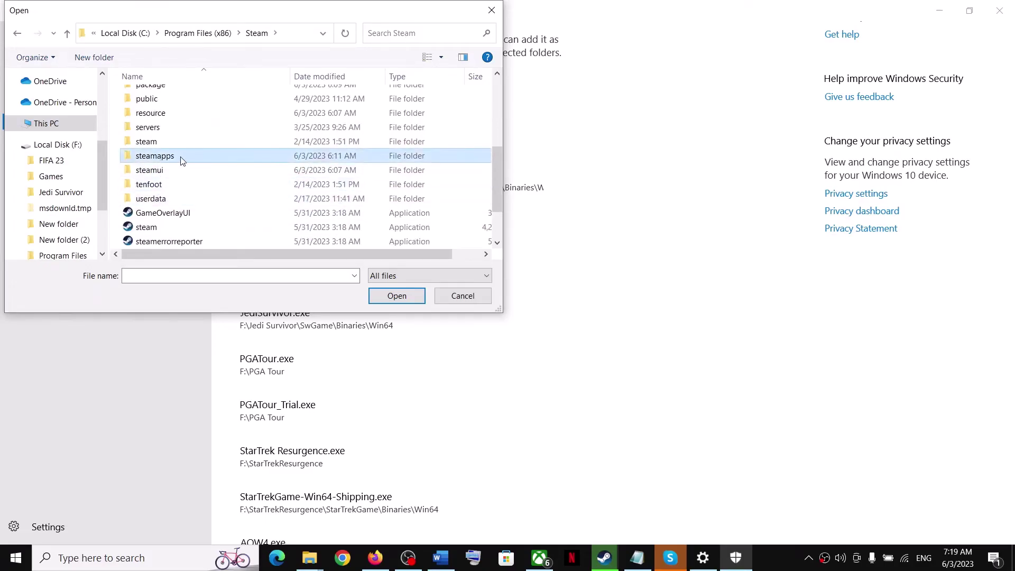
pyautogui.doubleClick(180, 156)
pyautogui.doubleClick(169, 98)
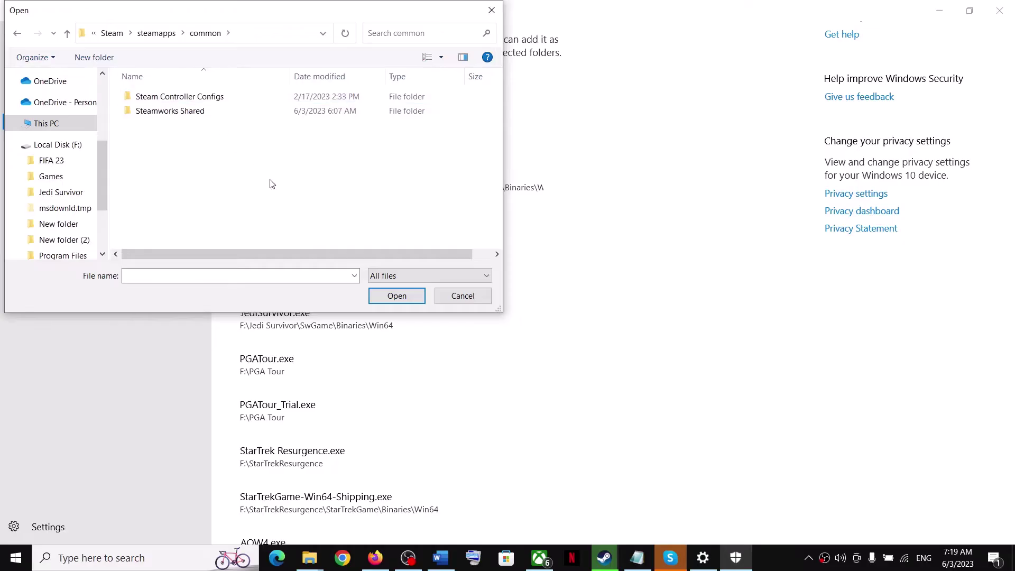
# - Browse to the SteamLibrary\steamapps\common folder on Local Disk (F:)
pyautogui.scroll(-2, 71, 206)
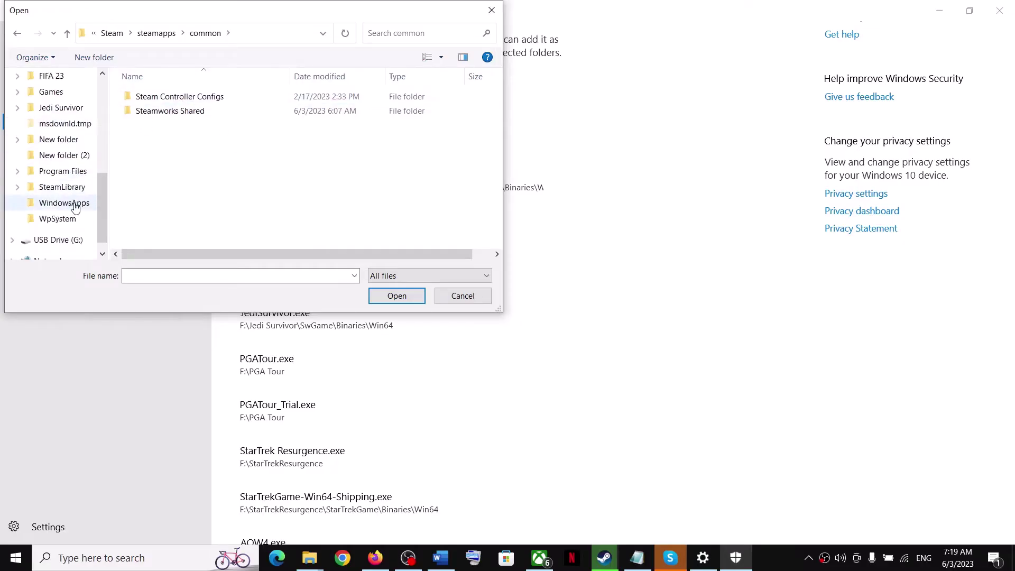
pyautogui.scroll(-1, 72, 222)
pyautogui.scroll(2, 52, 122)
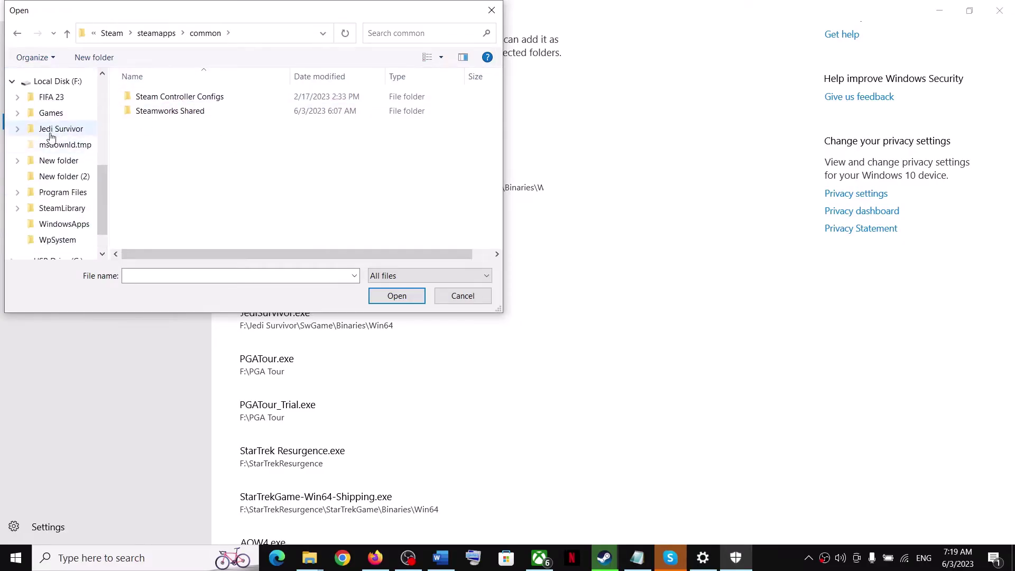
pyautogui.scroll(1, 58, 132)
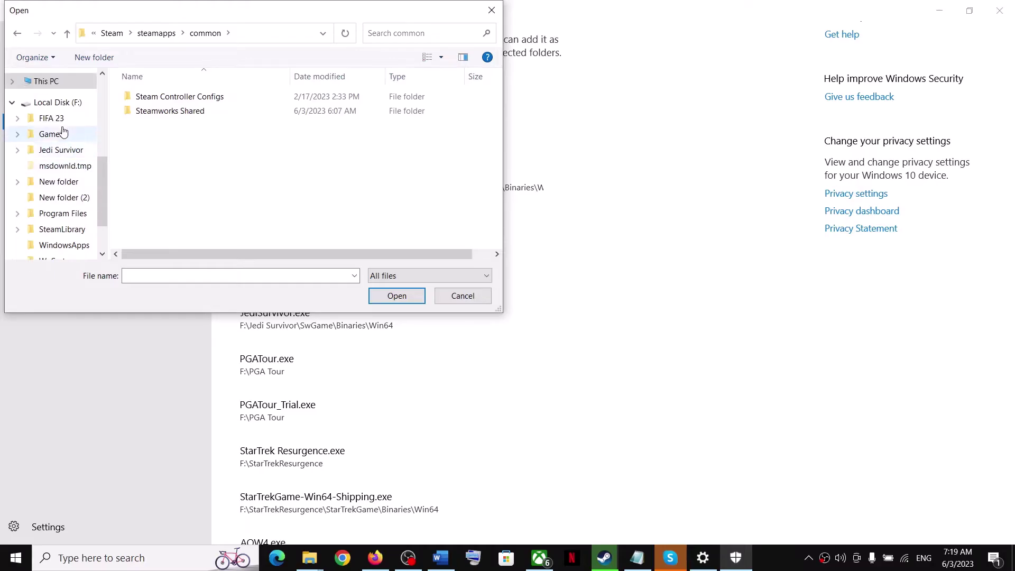
pyautogui.click(58, 102)
pyautogui.doubleClick(190, 196)
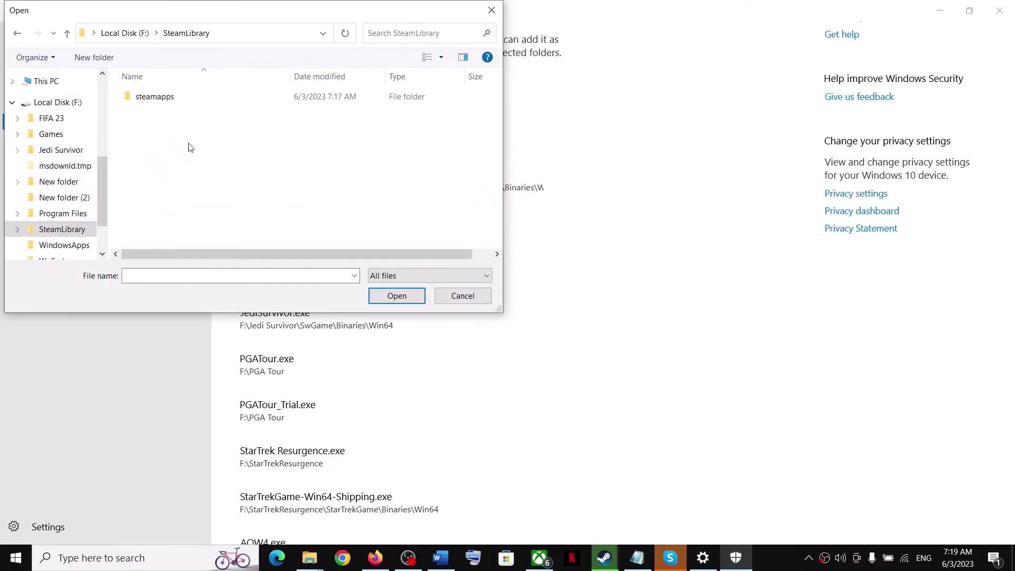
pyautogui.doubleClick(156, 98)
pyautogui.doubleClick(155, 97)
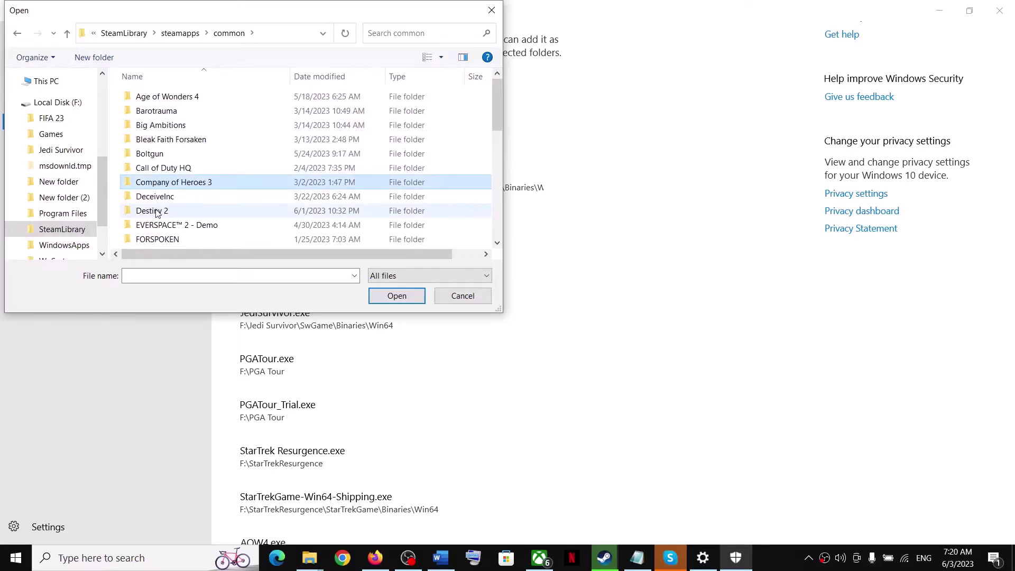
# - Add the HLL application from the Hell Let Loose folder to the Controlled folder access allowed apps
pyautogui.scroll(-2, 157, 190)
pyautogui.click(157, 185)
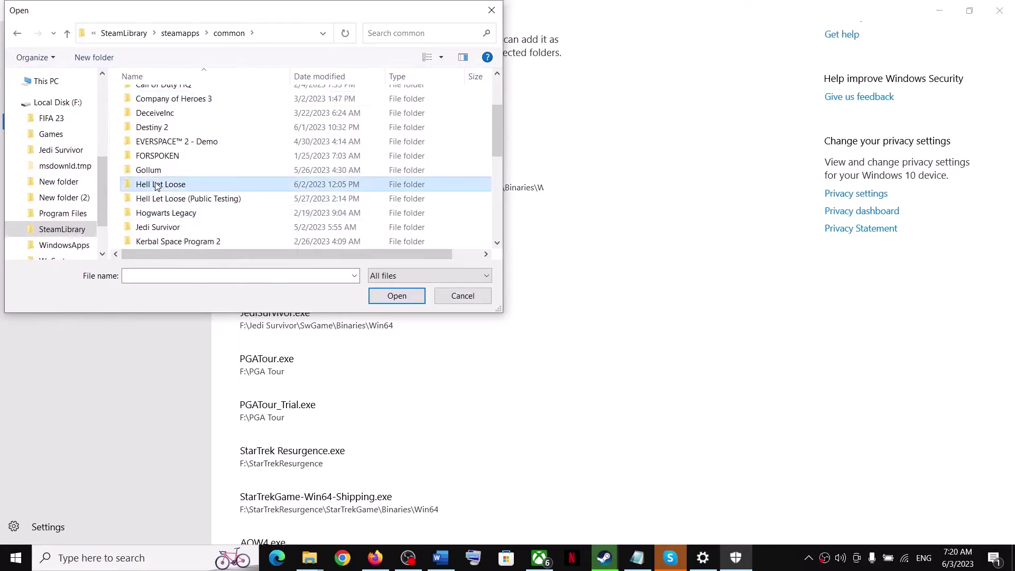
pyautogui.doubleClick(170, 185)
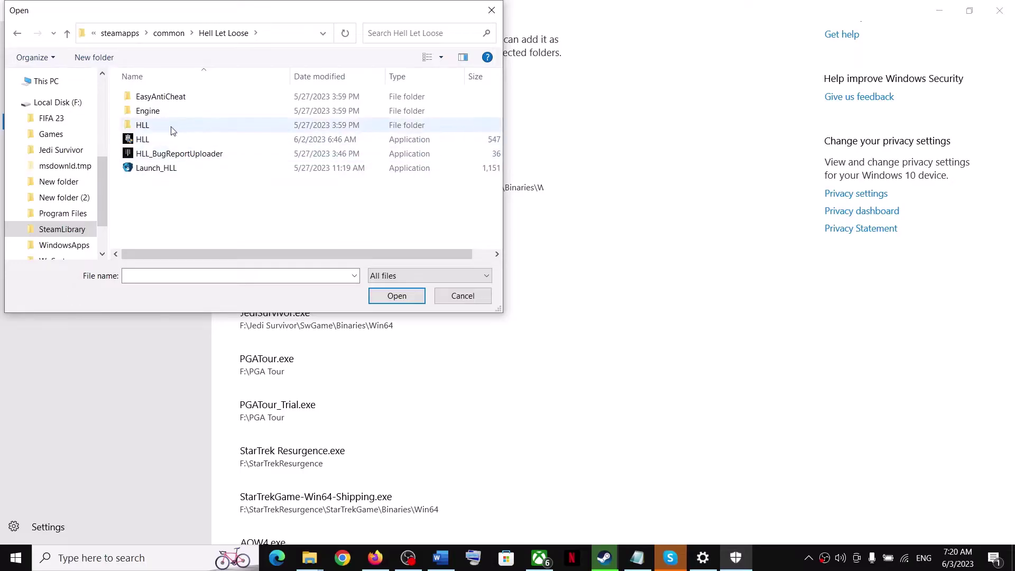
pyautogui.click(143, 141)
pyautogui.click(396, 296)
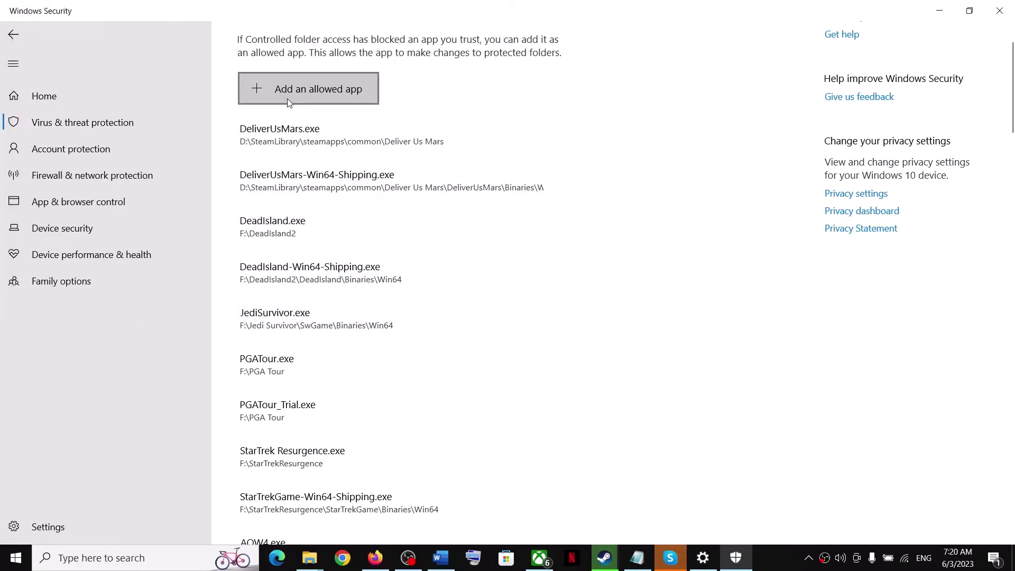
# - Add the HLL_BugReportUploader application from the Hell Let Loose folder as an allowed app
pyautogui.click(287, 98)
pyautogui.click(292, 143)
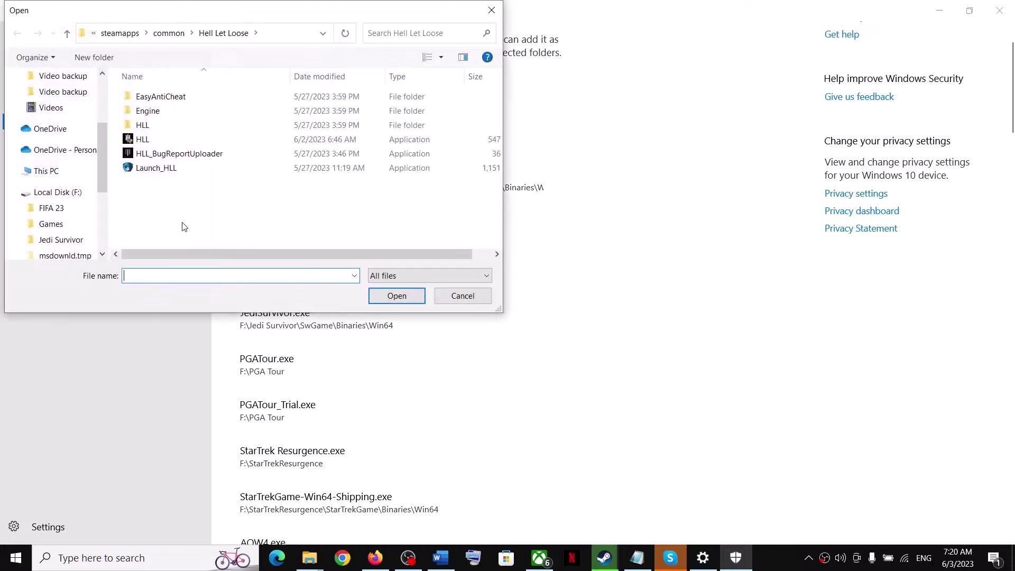
pyautogui.click(148, 153)
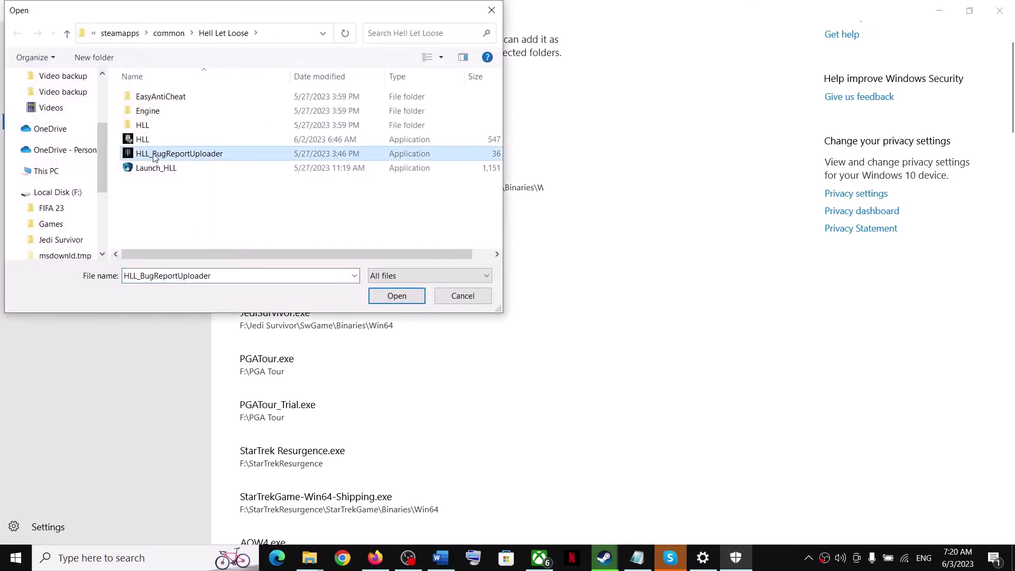
pyautogui.click(396, 296)
# - Add the Launch_HLL application from the Hell Let Loose folder as an allowed app
pyautogui.click(303, 97)
pyautogui.click(307, 151)
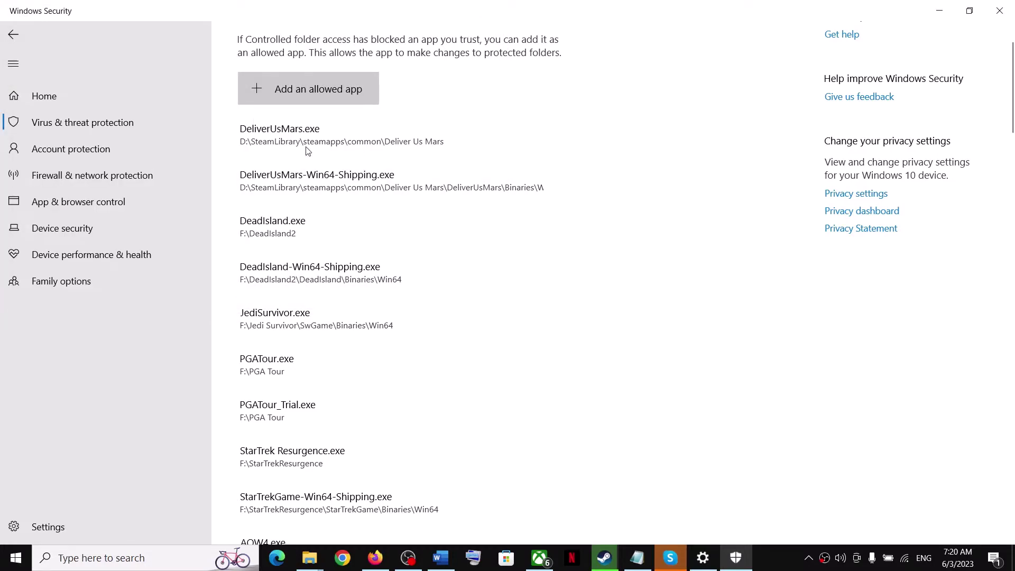
pyautogui.click(154, 169)
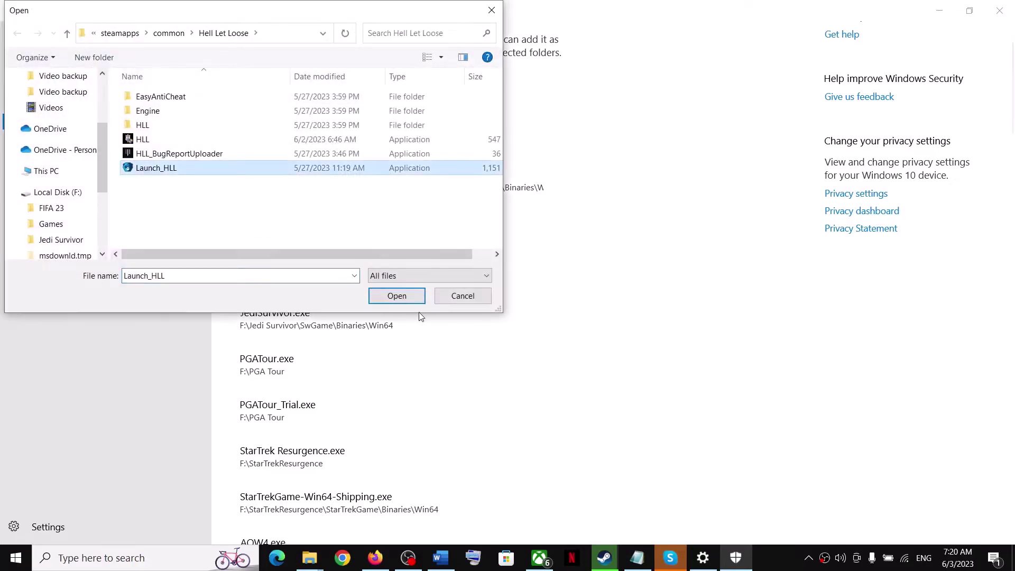
pyautogui.click(396, 295)
# - Add the HLL-Win64-Shipping application from the HLL\Binaries\Win64 folder to the Controlled folder access allowed apps
pyautogui.click(301, 90)
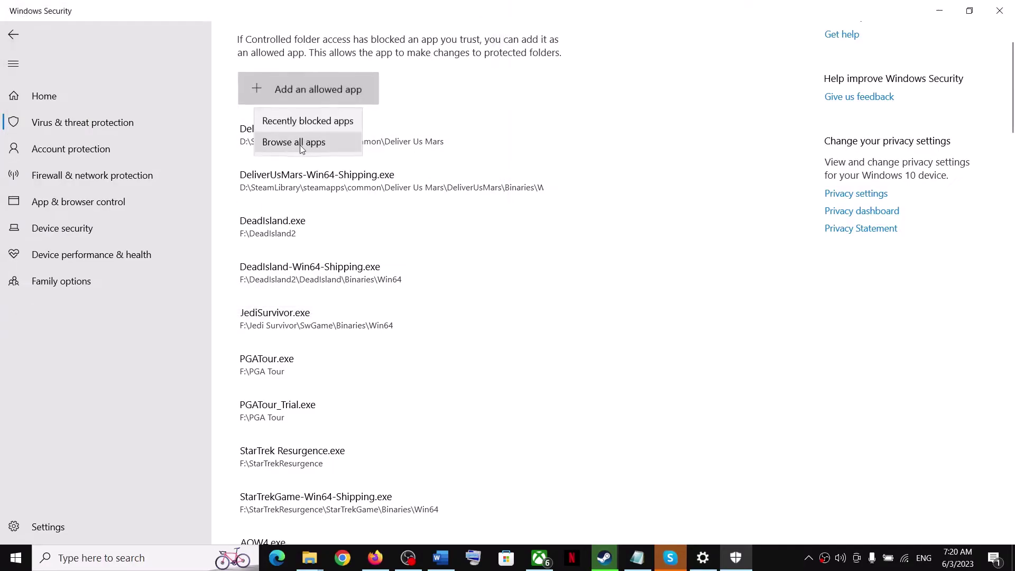
pyautogui.click(300, 144)
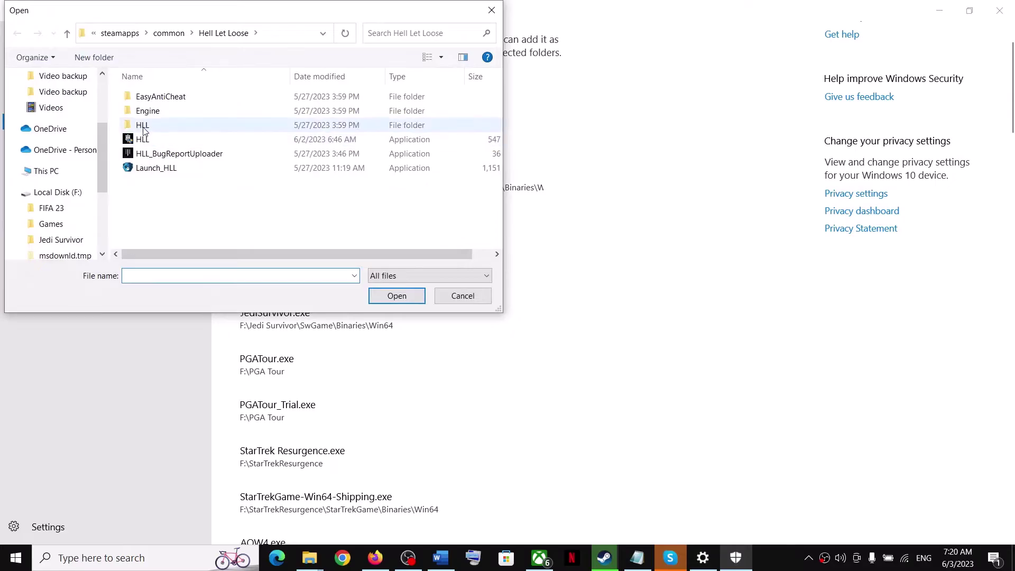
pyautogui.click(148, 130)
pyautogui.doubleClick(147, 131)
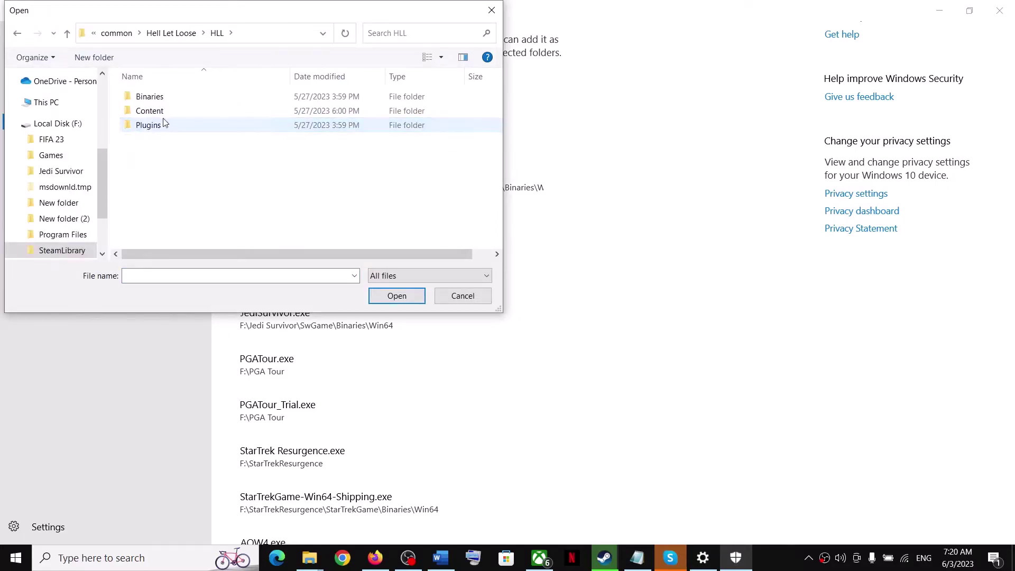
pyautogui.doubleClick(165, 98)
pyautogui.doubleClick(168, 100)
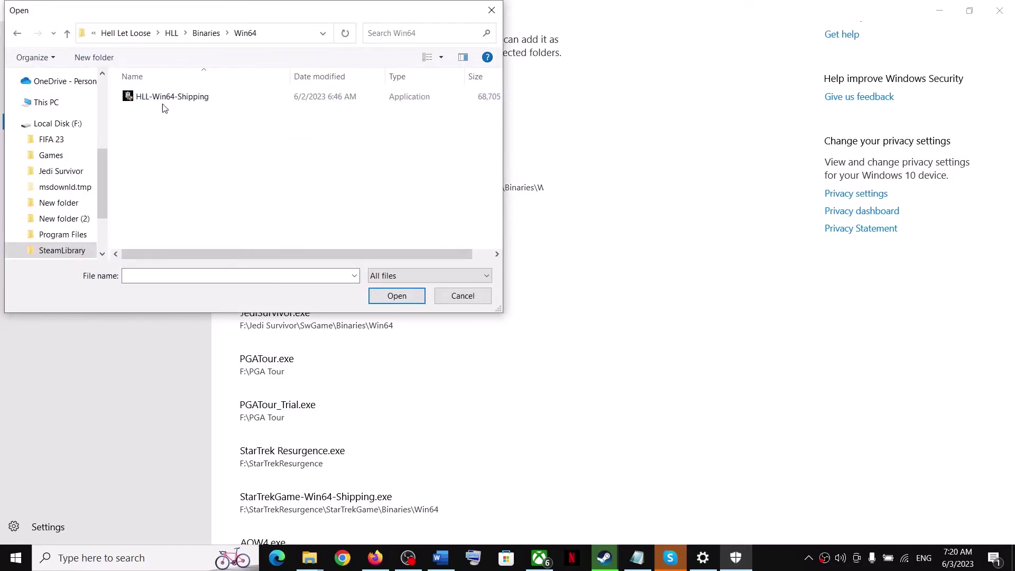
pyautogui.click(165, 102)
pyautogui.click(388, 299)
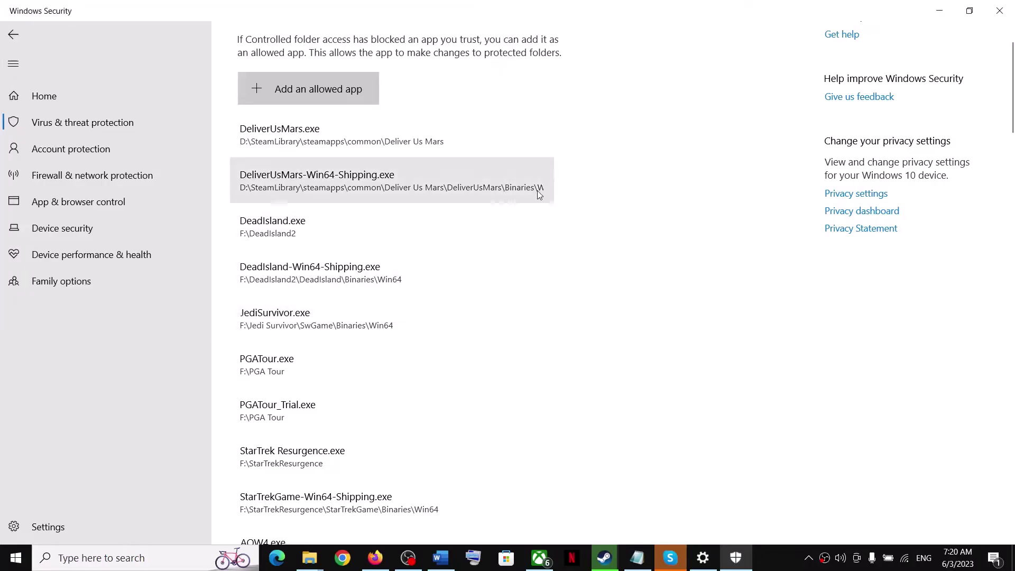
# - Open the Windows Defender Firewall allowed apps list in Control Panel's System and Security and enable changing its settings
pyautogui.click(118, 550)
pyautogui.write('con')
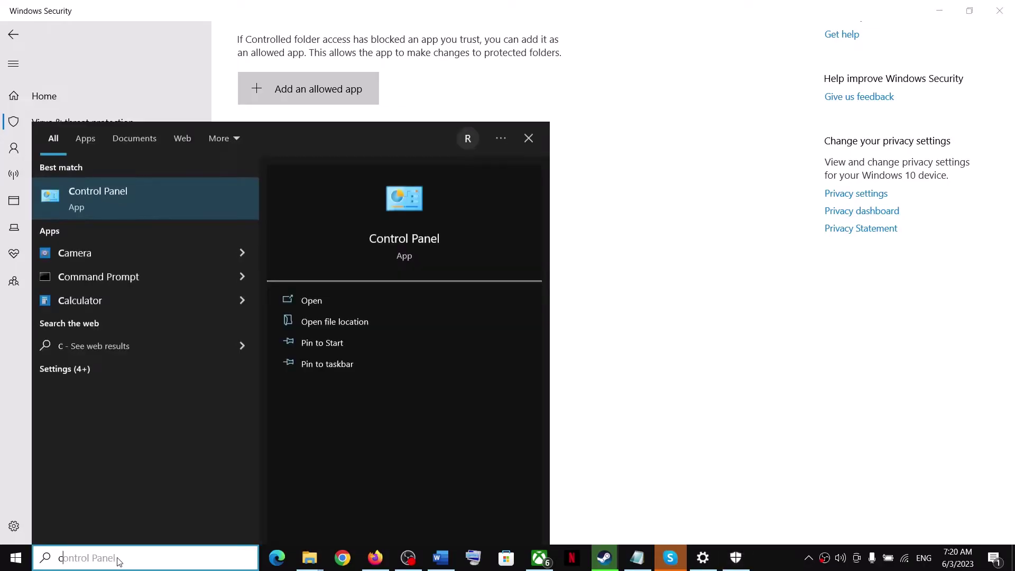
pyautogui.click(128, 208)
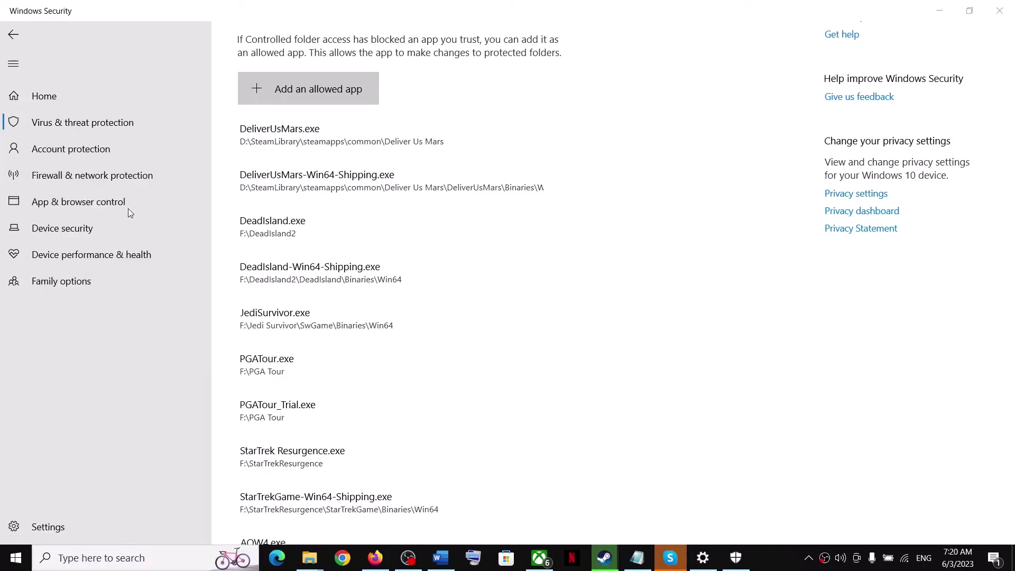
pyautogui.click(364, 103)
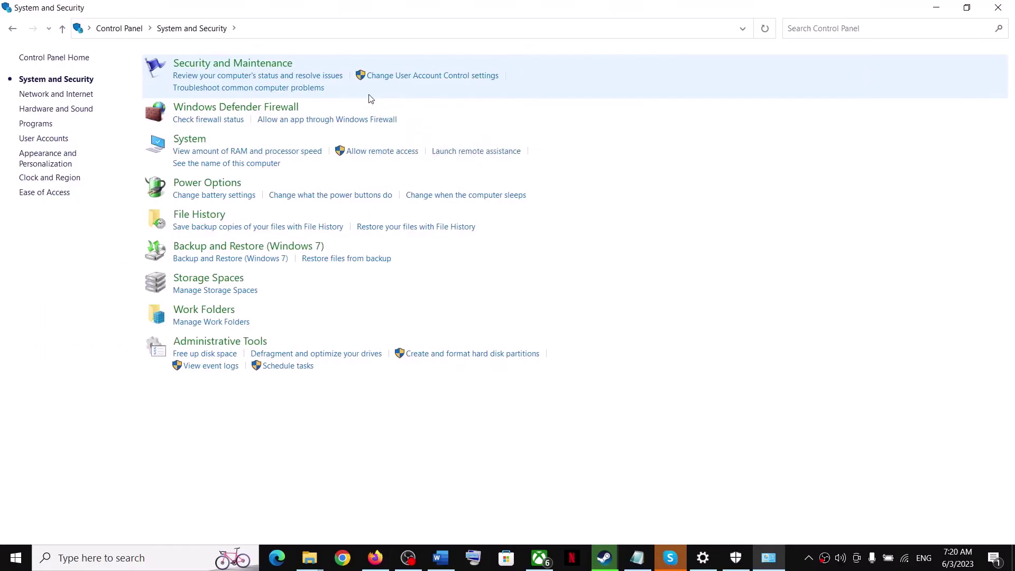
pyautogui.click(212, 110)
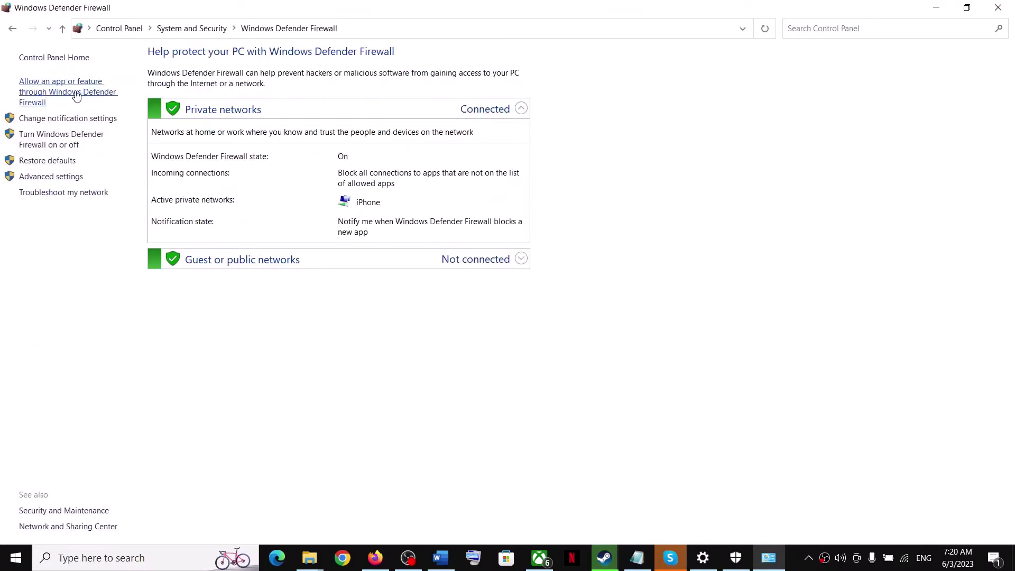
pyautogui.click(68, 93)
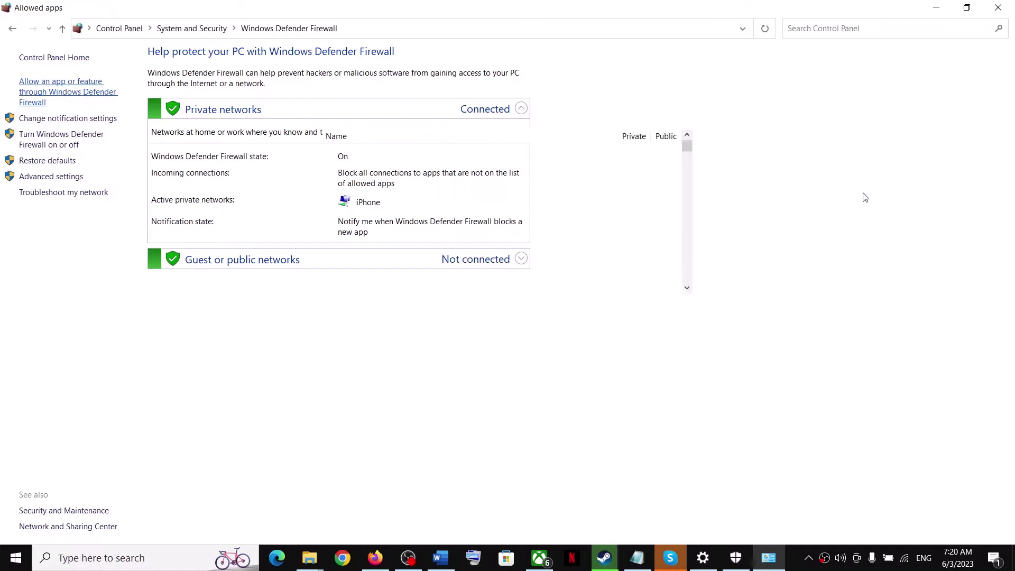
pyautogui.click(660, 97)
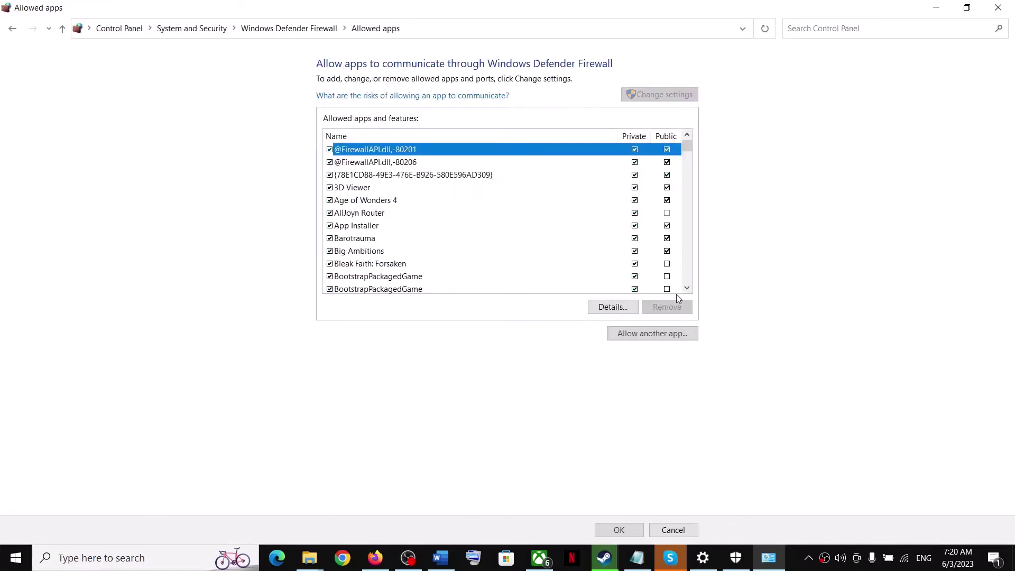
# - Try to add the HLL application from the Hell Let Loose folder to the firewall's allowed apps
pyautogui.click(654, 333)
pyautogui.click(597, 342)
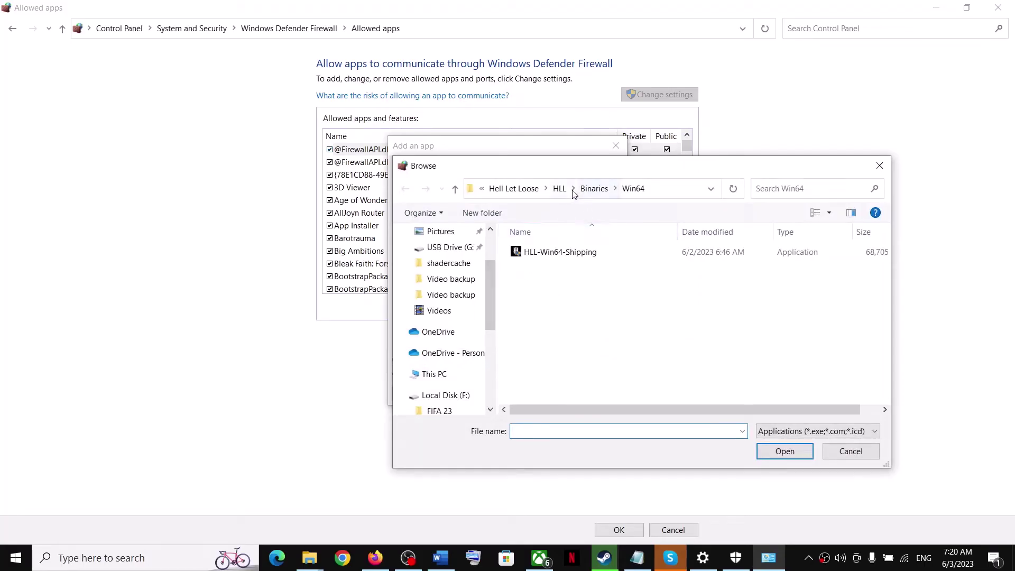
pyautogui.click(522, 189)
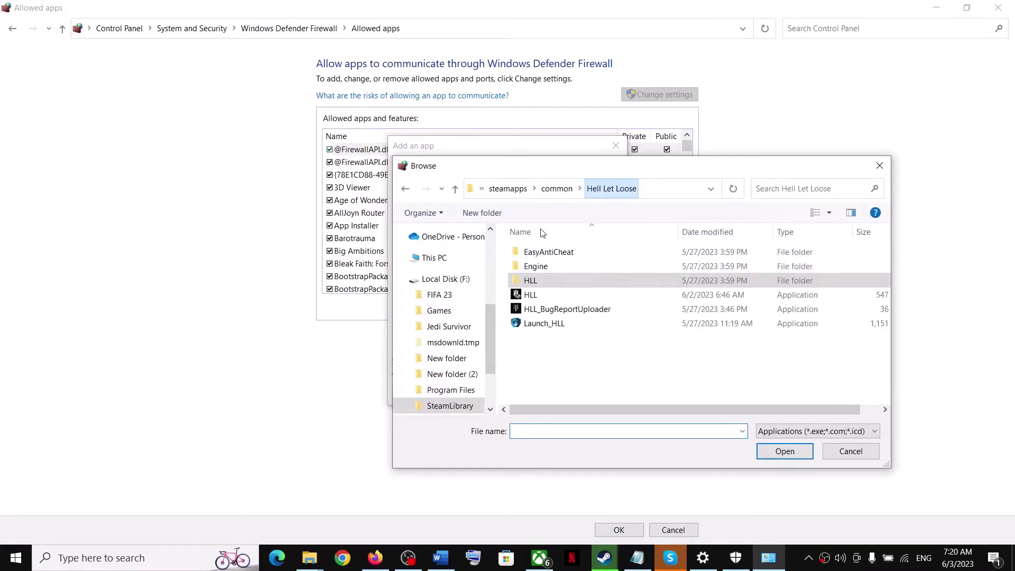
pyautogui.click(530, 294)
pyautogui.click(784, 452)
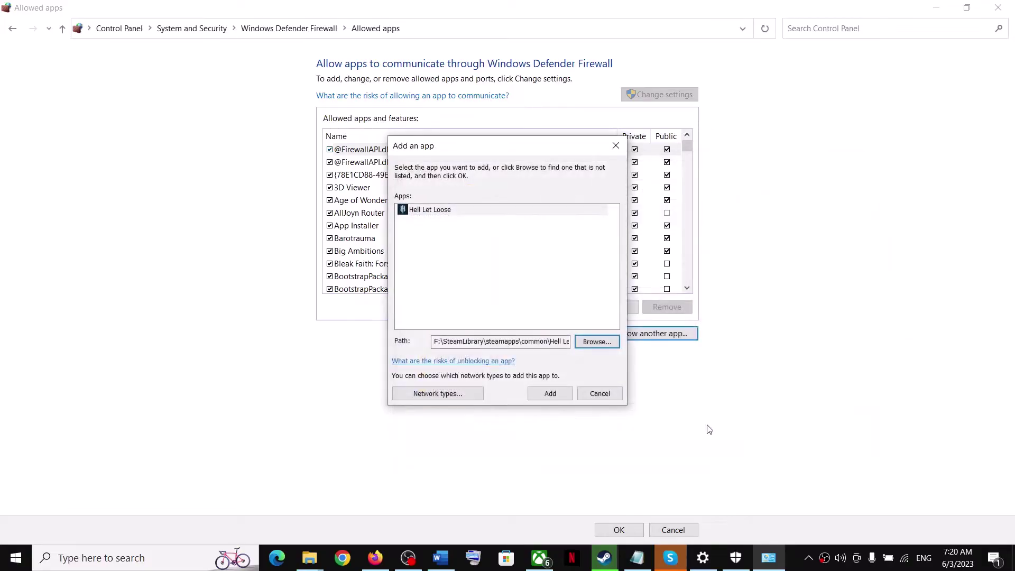
pyautogui.click(566, 393)
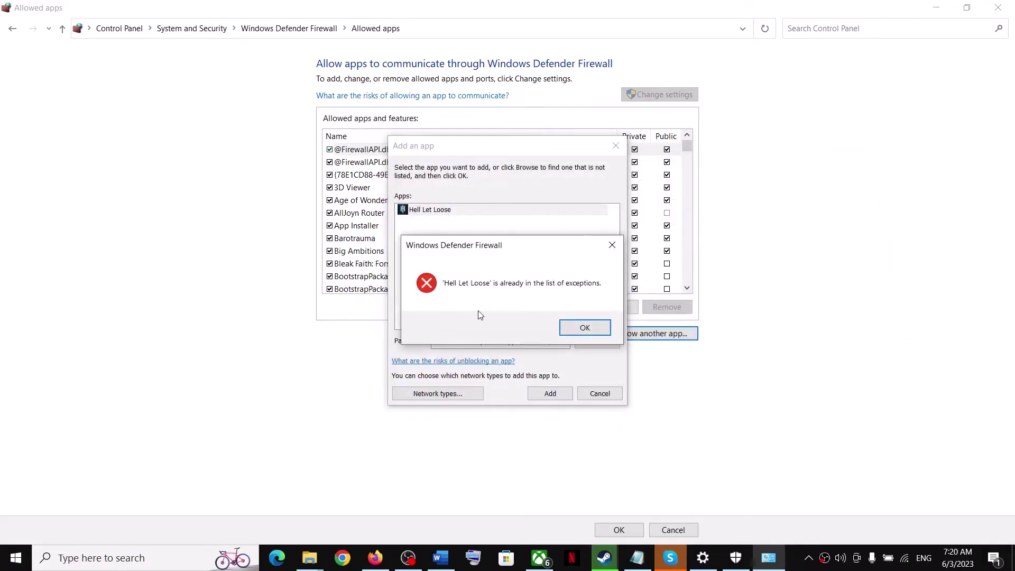
pyautogui.click(579, 327)
# - Try to add the HLL_BugReportUploader application from the Hell Let Loose folder to the firewall's allowed apps
pyautogui.click(597, 341)
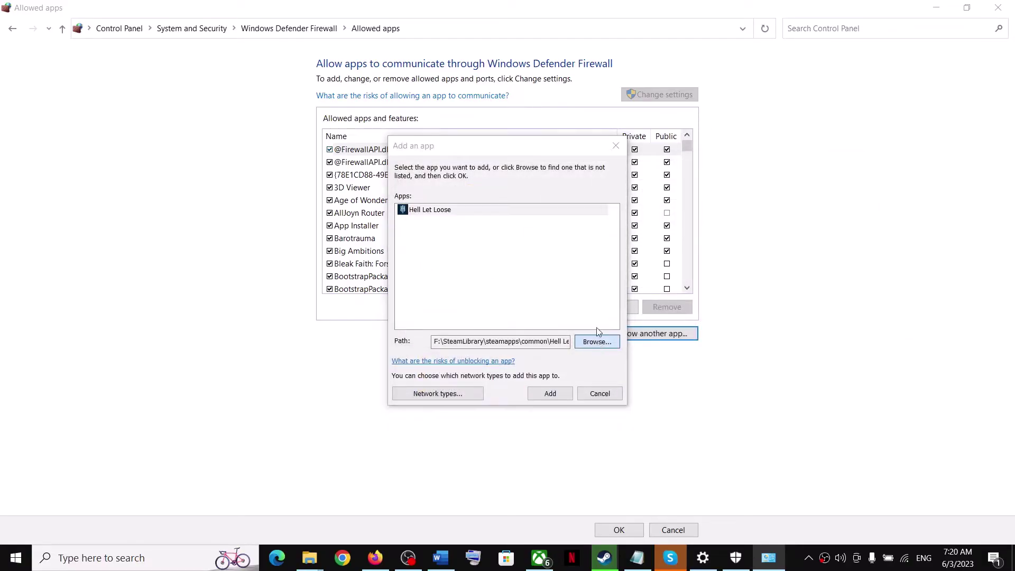
pyautogui.click(559, 308)
pyautogui.click(765, 450)
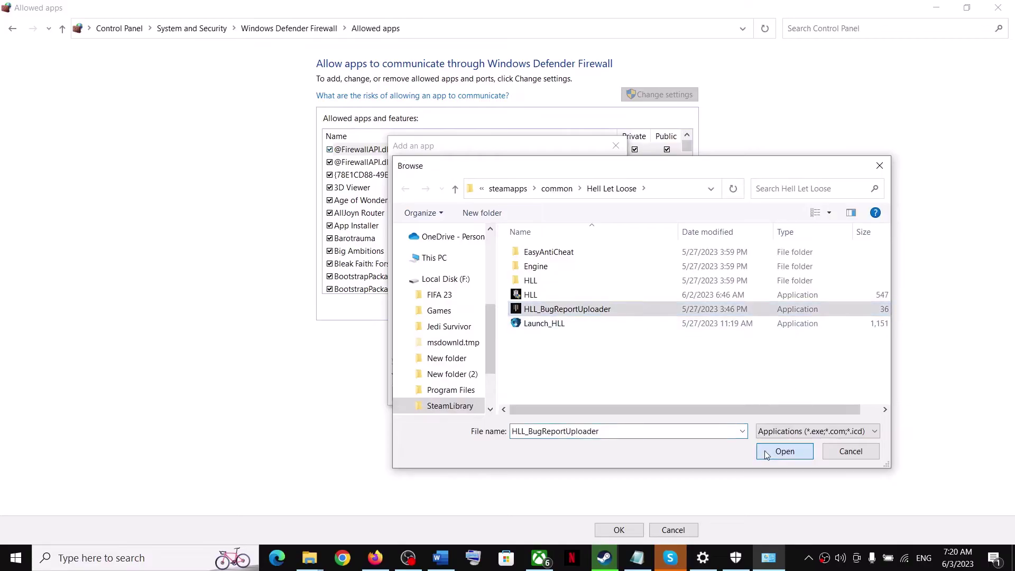
pyautogui.click(551, 394)
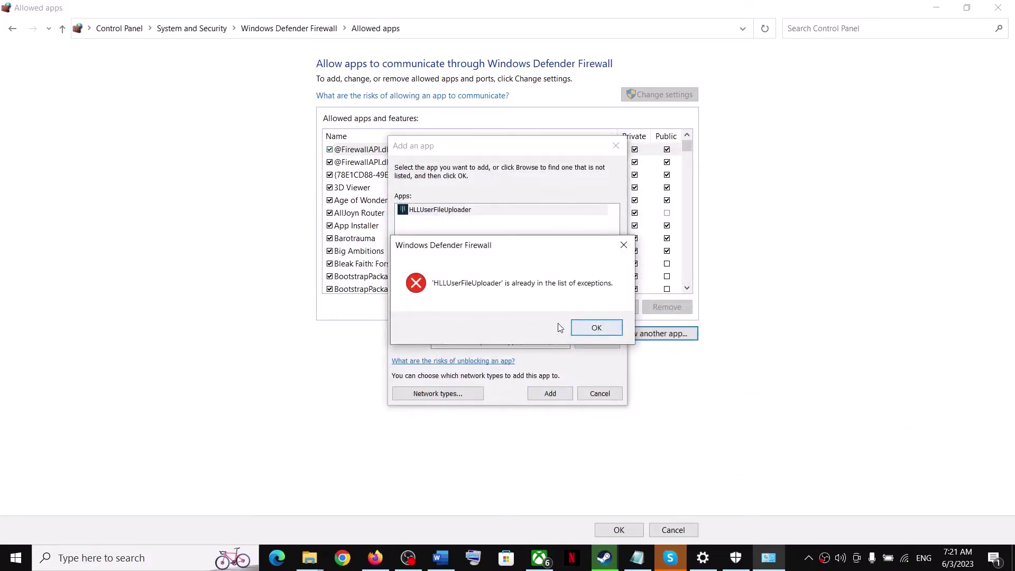
pyautogui.click(580, 328)
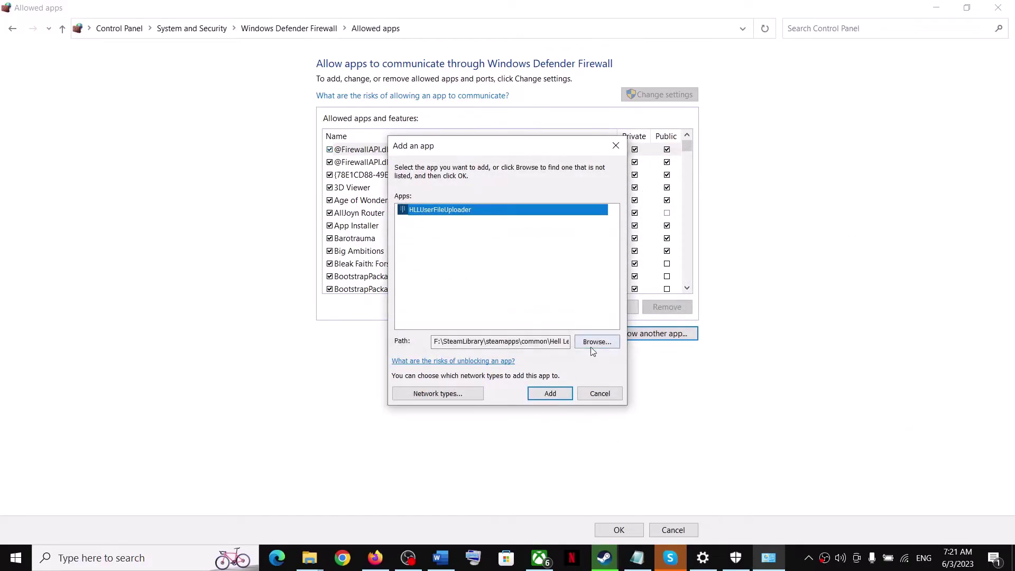
# - Try to add the Launch_HLL application from the Hell Let Loose folder to the firewall's allowed apps
pyautogui.click(596, 341)
pyautogui.click(544, 323)
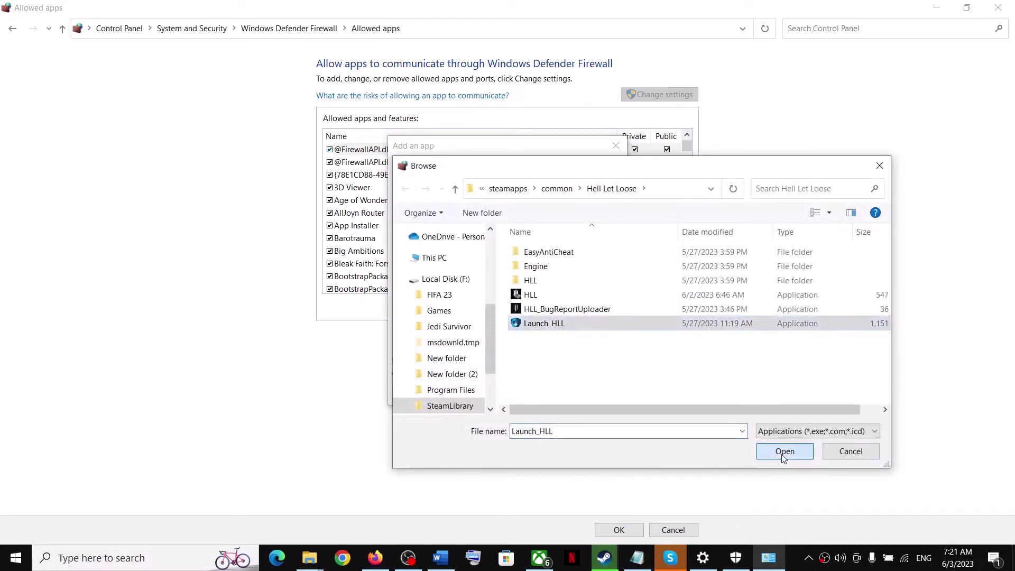
pyautogui.click(783, 451)
pyautogui.click(547, 396)
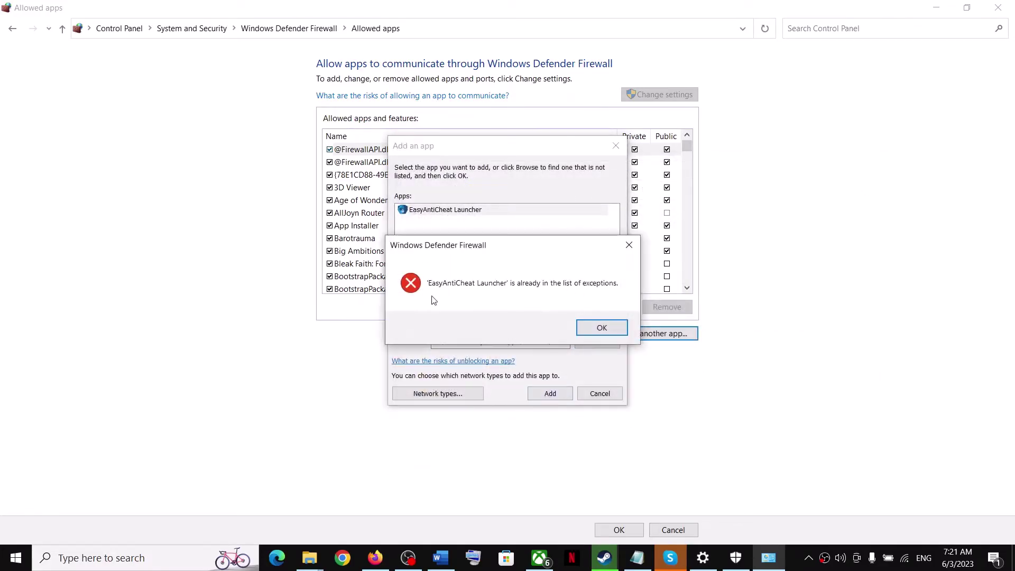
pyautogui.click(601, 328)
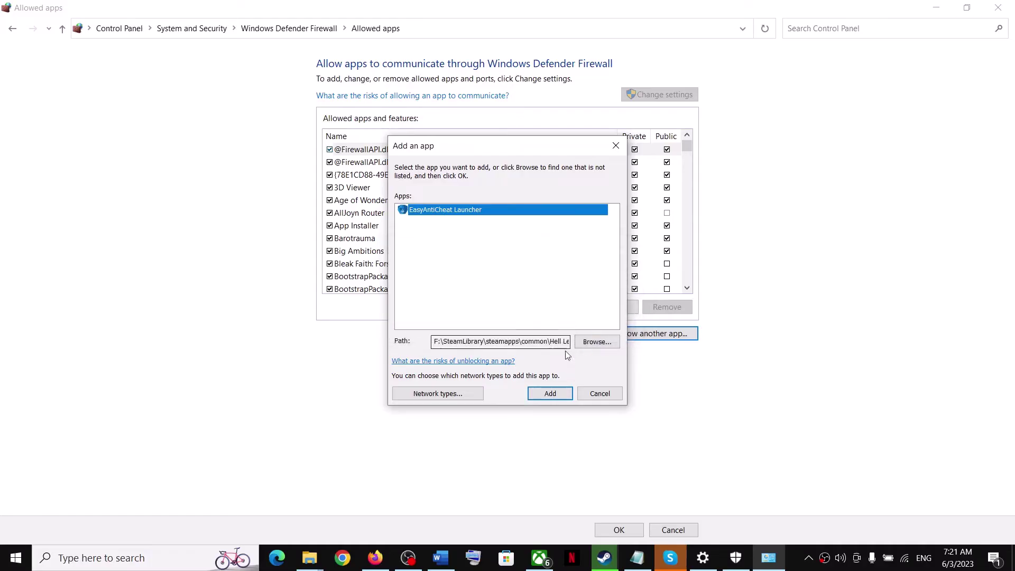
# - Try to allow HLL-Win64-Shipping from the HLL\Binaries\Win64 folder through the firewall, then close the Add an app dialog
pyautogui.click(595, 345)
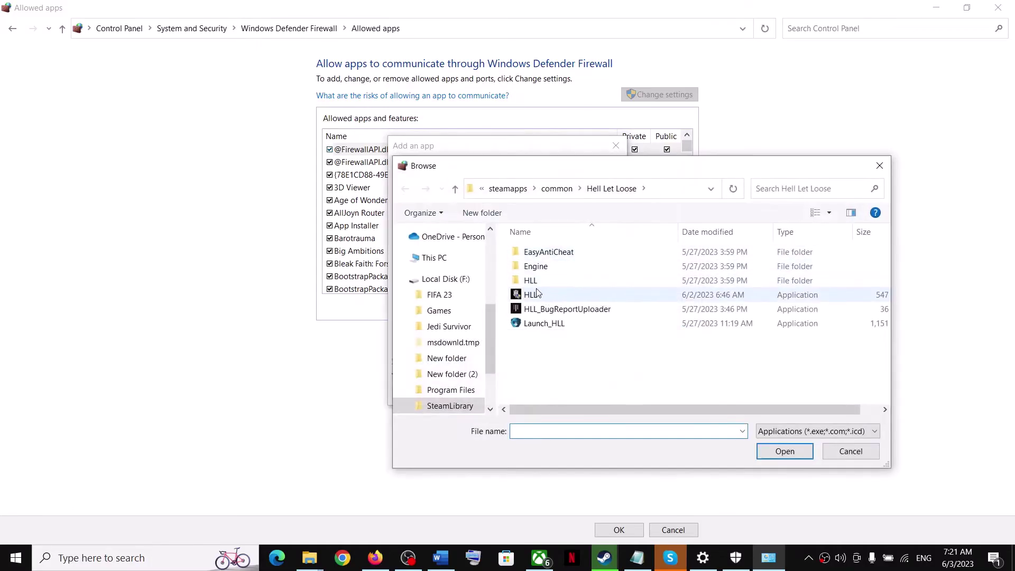
pyautogui.doubleClick(544, 286)
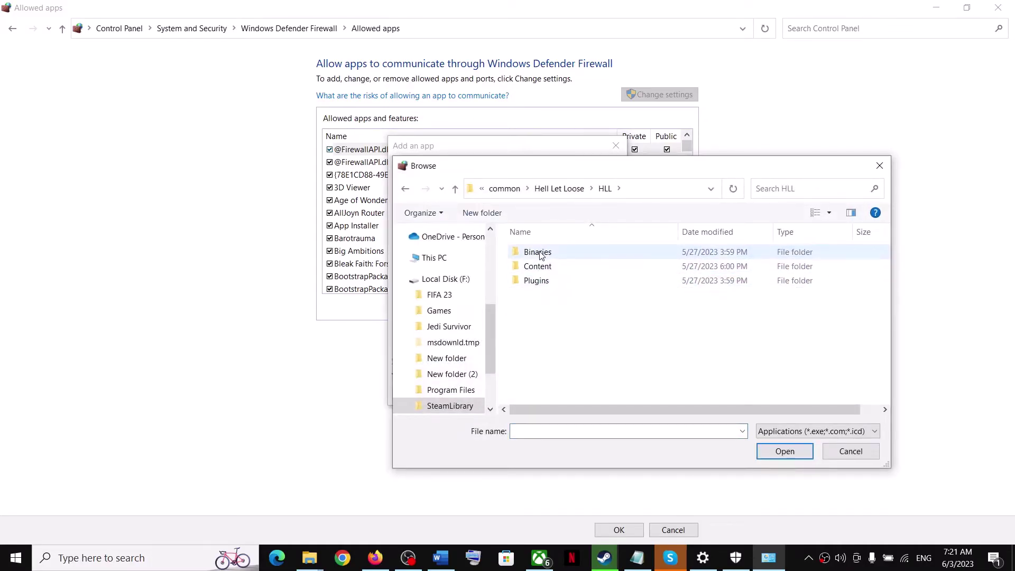
pyautogui.doubleClick(538, 252)
pyautogui.doubleClick(549, 255)
pyautogui.click(579, 262)
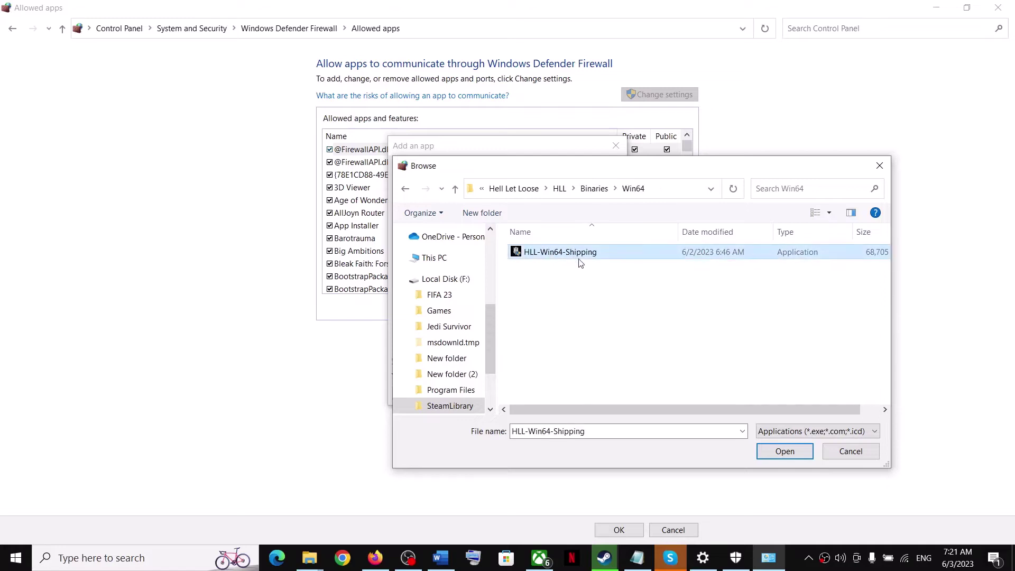
pyautogui.click(784, 451)
pyautogui.click(549, 393)
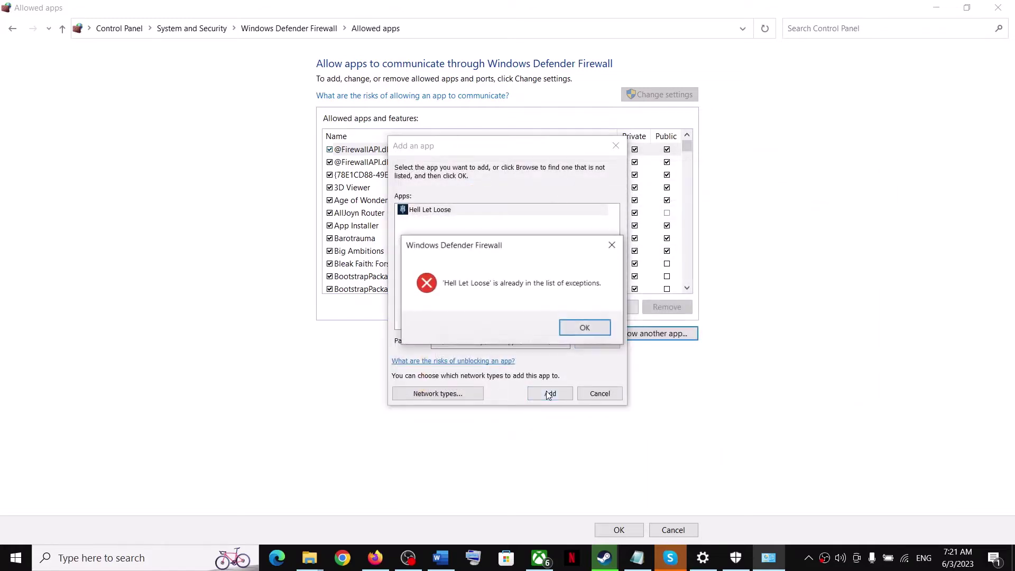
pyautogui.click(565, 325)
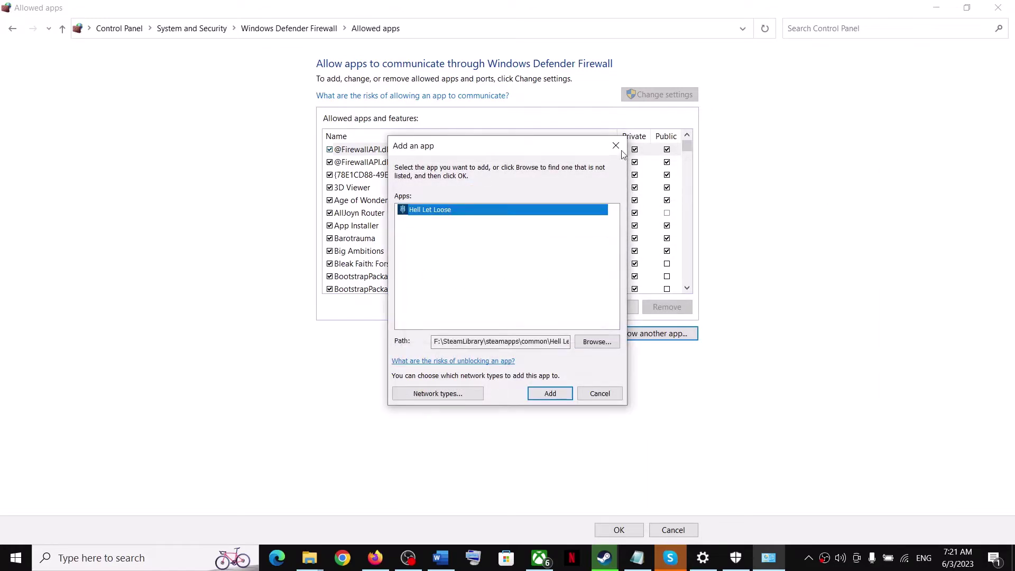
pyautogui.click(616, 145)
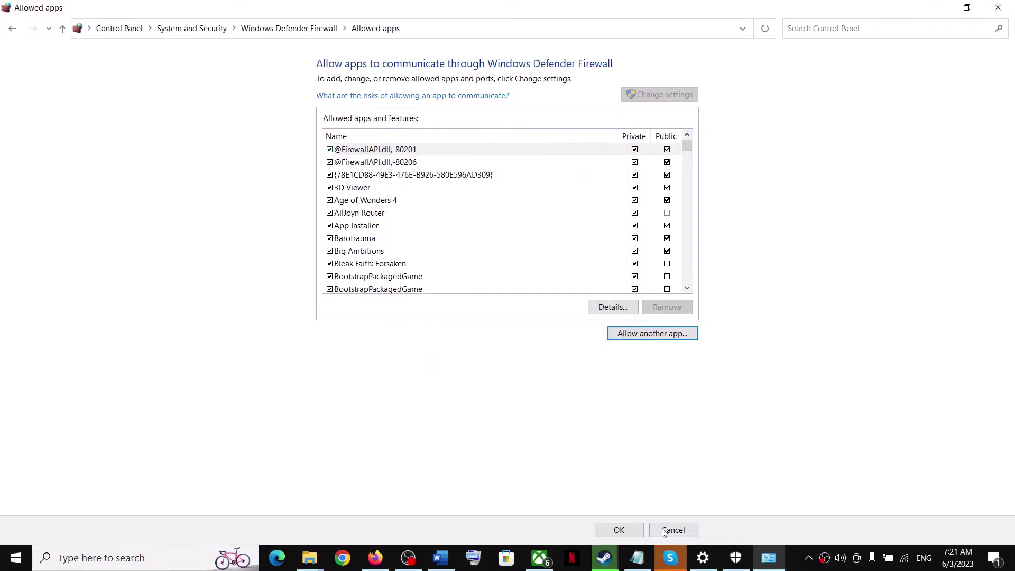
# - Confirm the firewall's allowed apps list and close the Control Panel, Windows Security and Settings windows
pyautogui.click(619, 530)
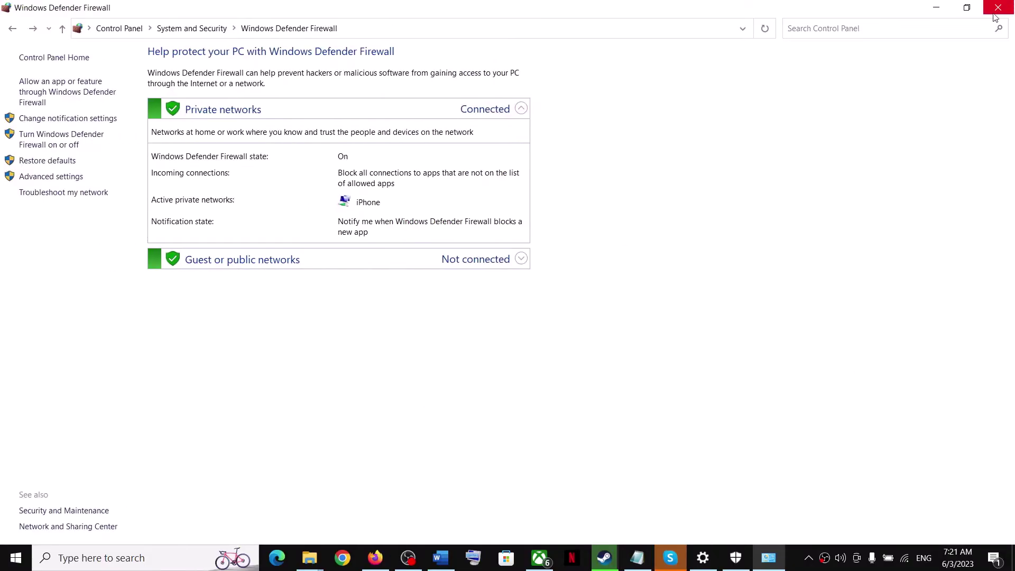
pyautogui.click(997, 7)
pyautogui.click(999, 7)
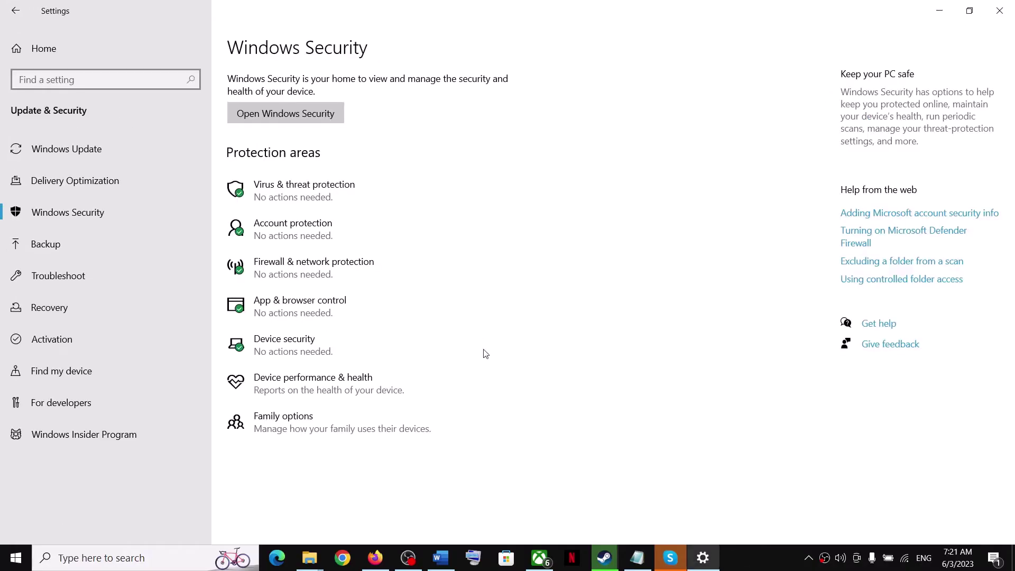
pyautogui.click(999, 10)
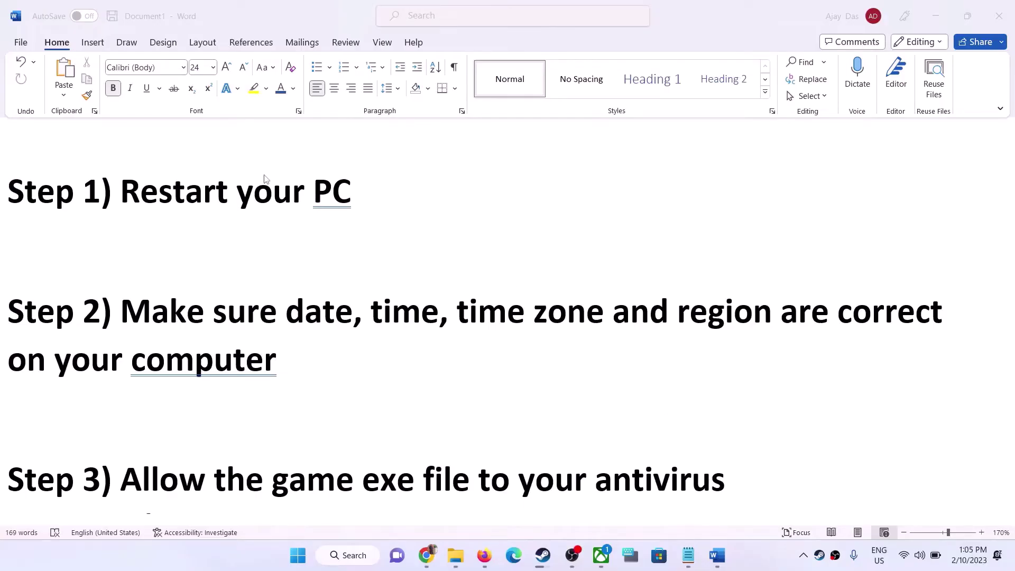
# - In the Word document, highlight "Restart your PC" in Step 1 and look at the Windows power options without restarting
pyautogui.moveTo(121, 190); pyautogui.dragTo(370, 172)
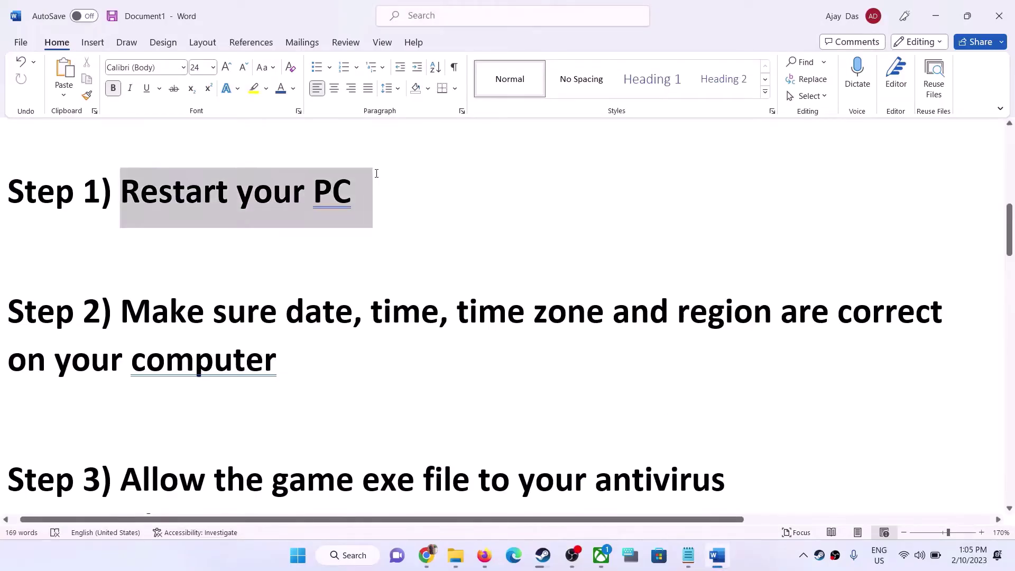
pyautogui.press('super')
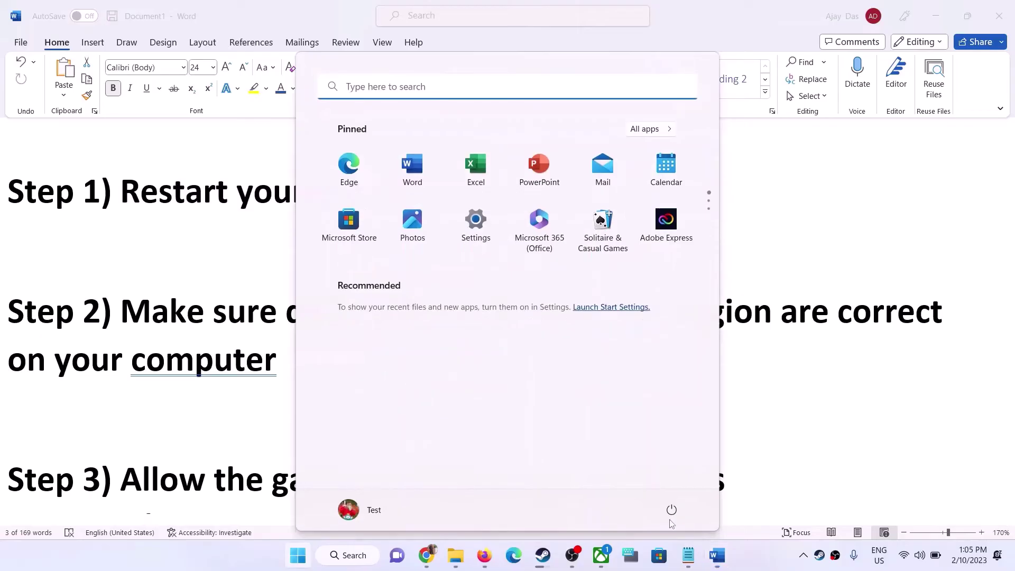
pyautogui.click(672, 511)
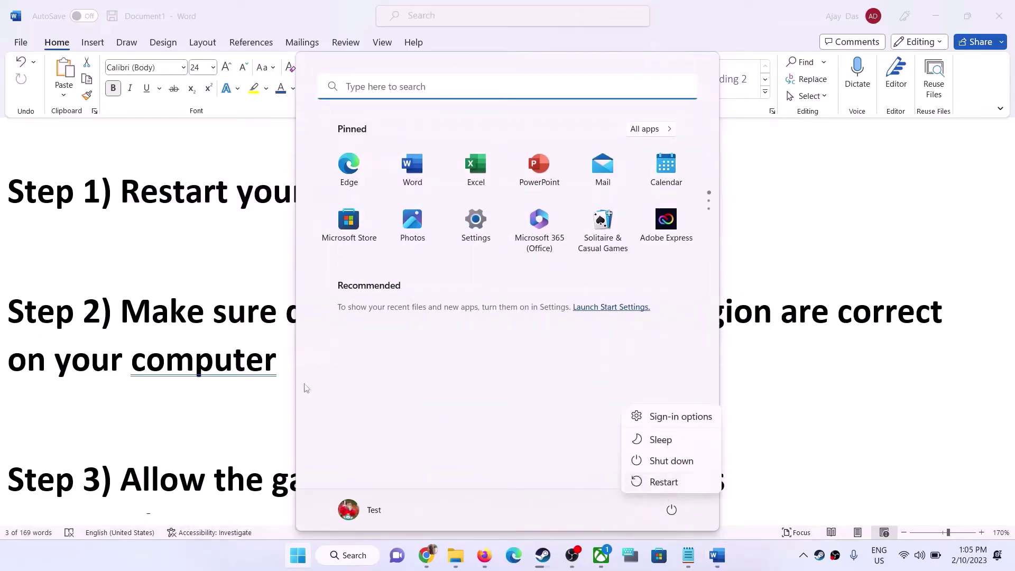
pyautogui.press('Escape')
pyautogui.press('Escape')
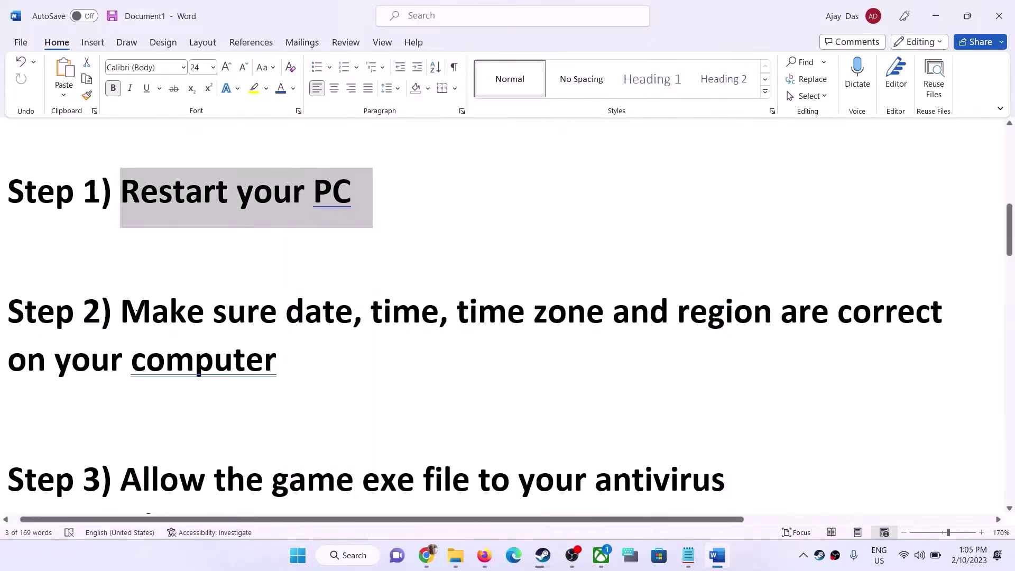
# - Highlight the Step 2 instruction in the document, then open the Windows date and time settings and sync the clock
pyautogui.moveTo(121, 312); pyautogui.dragTo(278, 342)
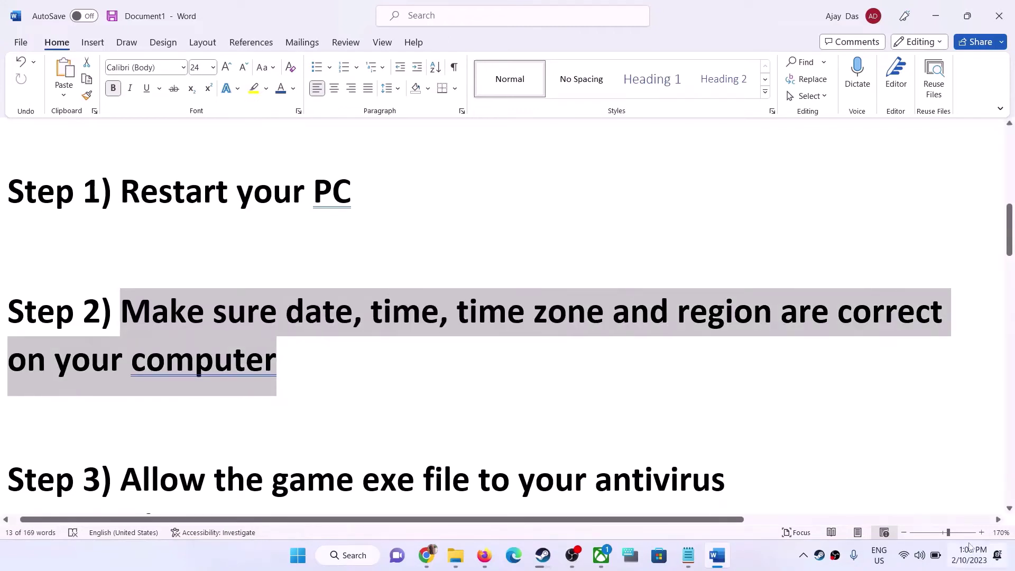
pyautogui.rightClick(969, 559)
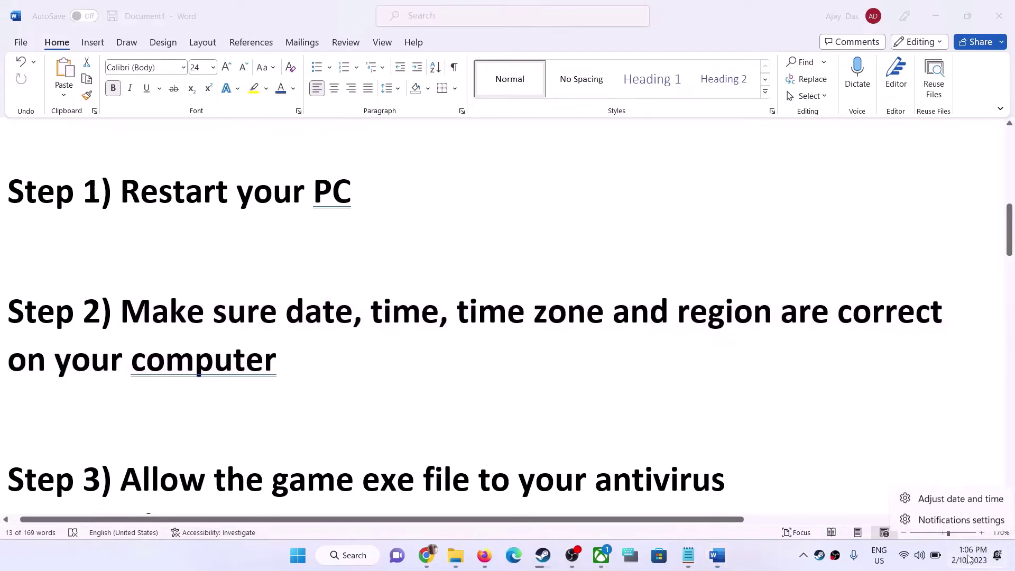
pyautogui.click(977, 501)
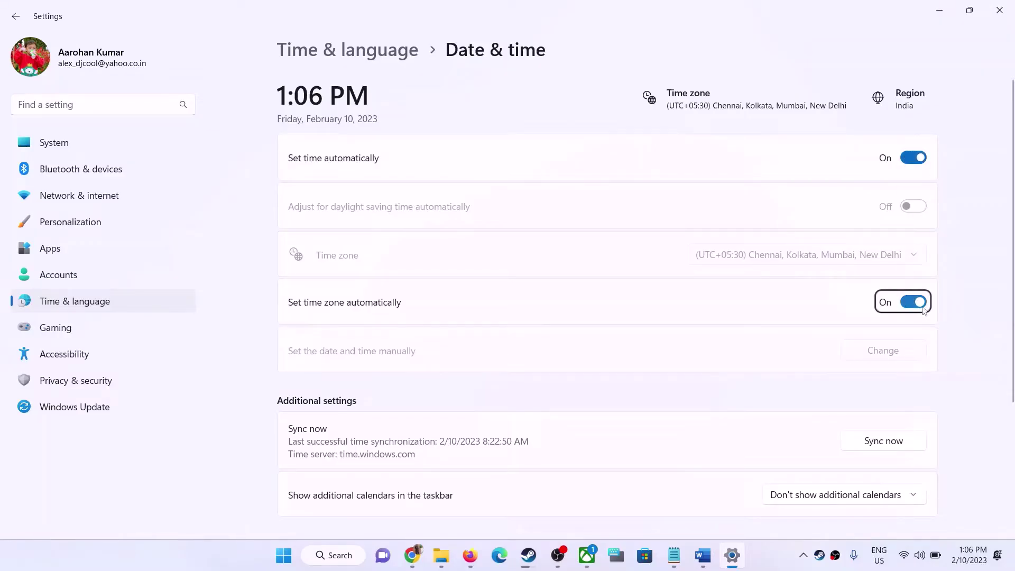
pyautogui.click(894, 447)
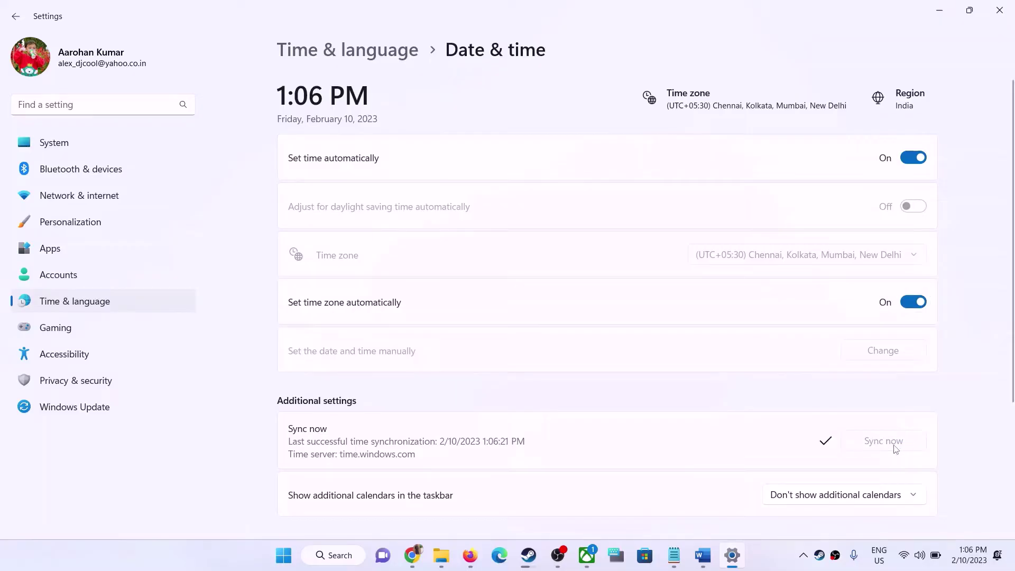
# - Review the country or region choices in the Language & region settings without changing them, and close Settings
pyautogui.click(133, 311)
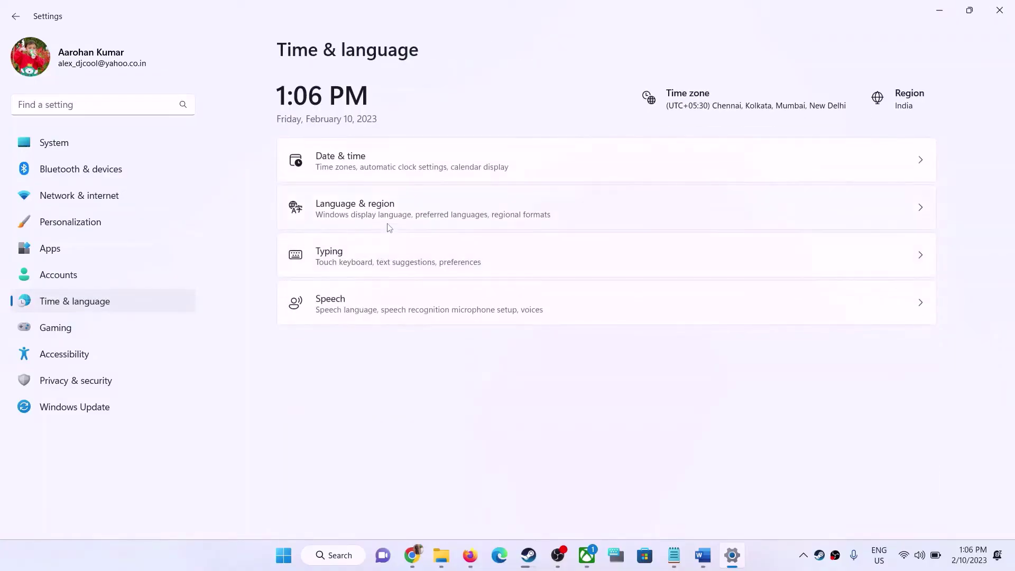
pyautogui.click(376, 217)
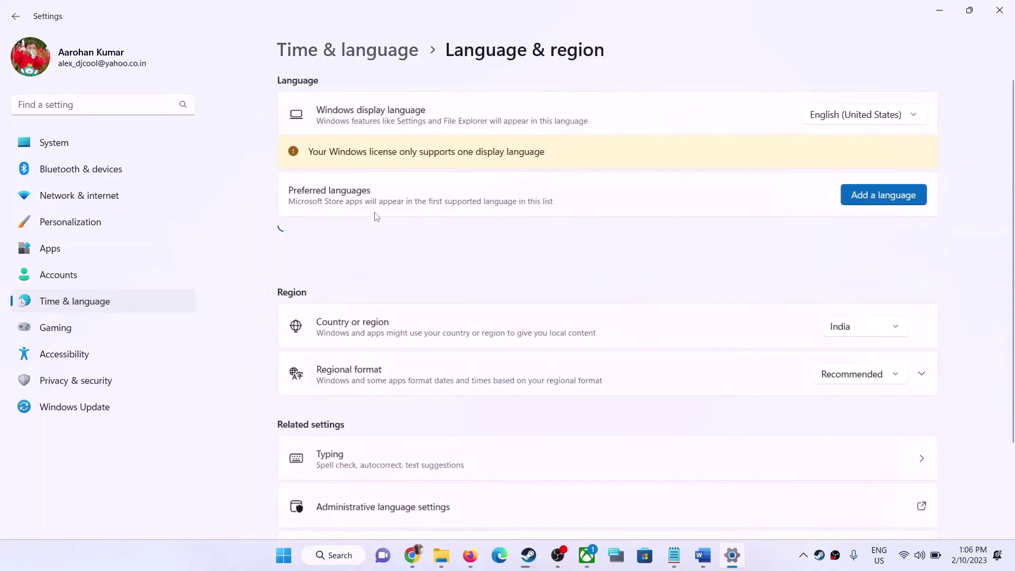
pyautogui.click(866, 330)
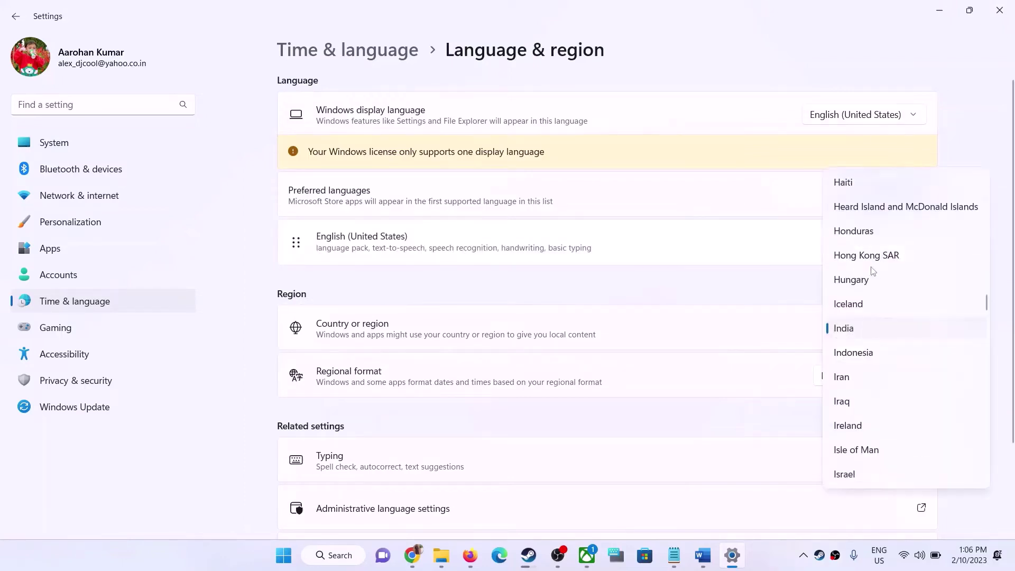
pyautogui.click(981, 102)
pyautogui.click(1000, 12)
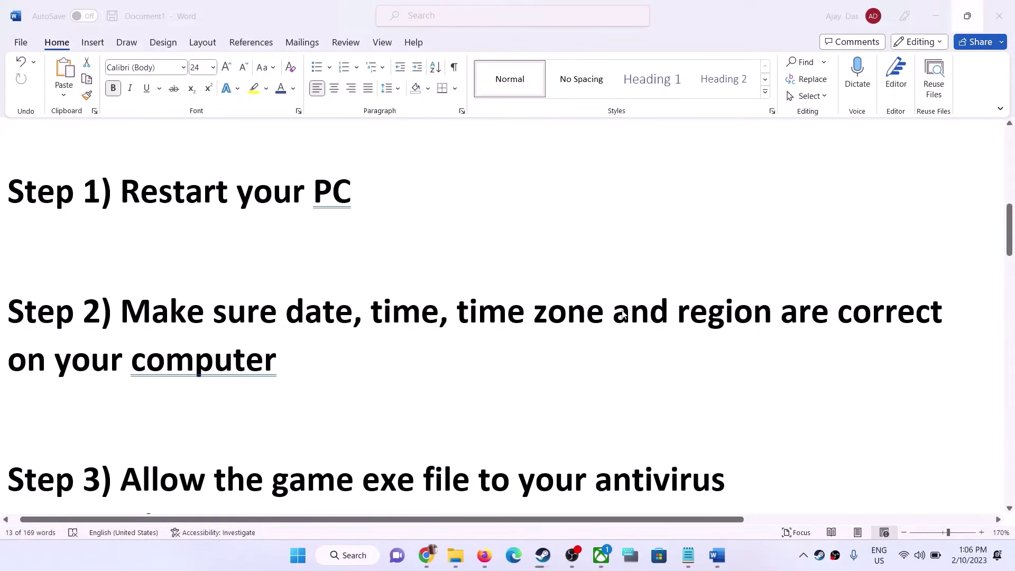
# - In the Word document, highlight the Step 3 instruction on allowing the game exe file to the antivirus program, then clear the selection
pyautogui.scroll(-3, 623, 314)
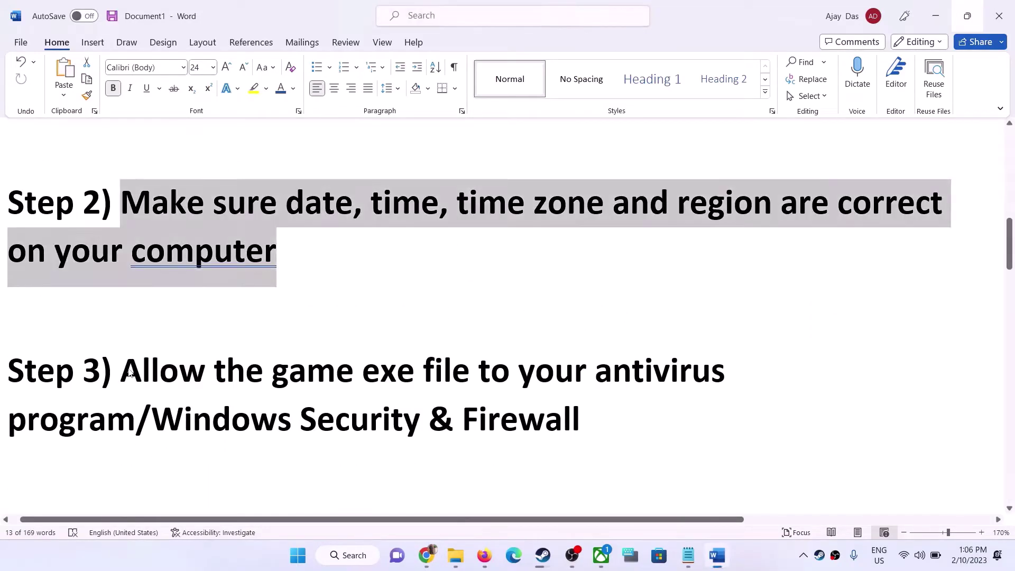
pyautogui.moveTo(120, 371); pyautogui.dragTo(138, 418)
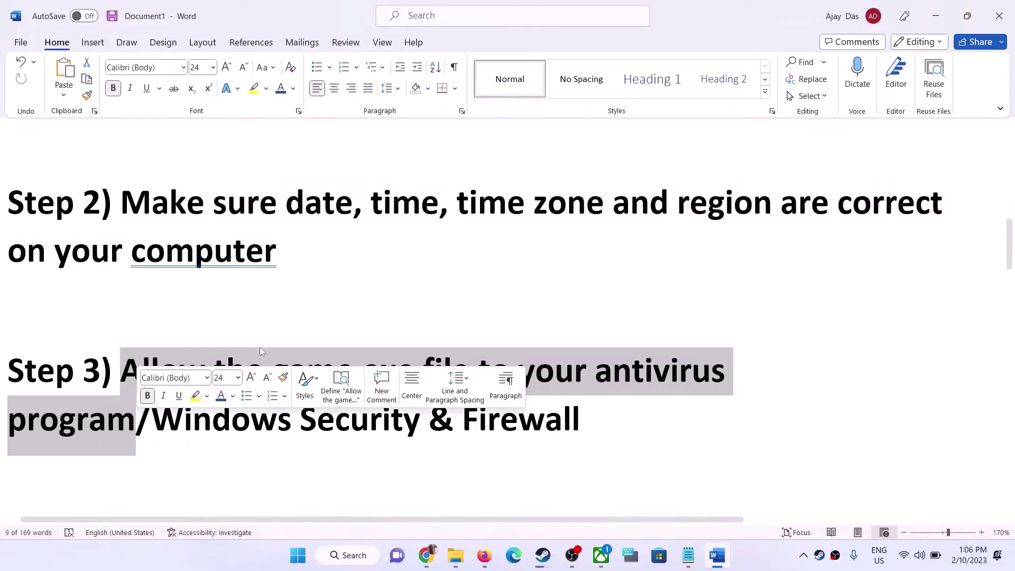
pyautogui.click(219, 328)
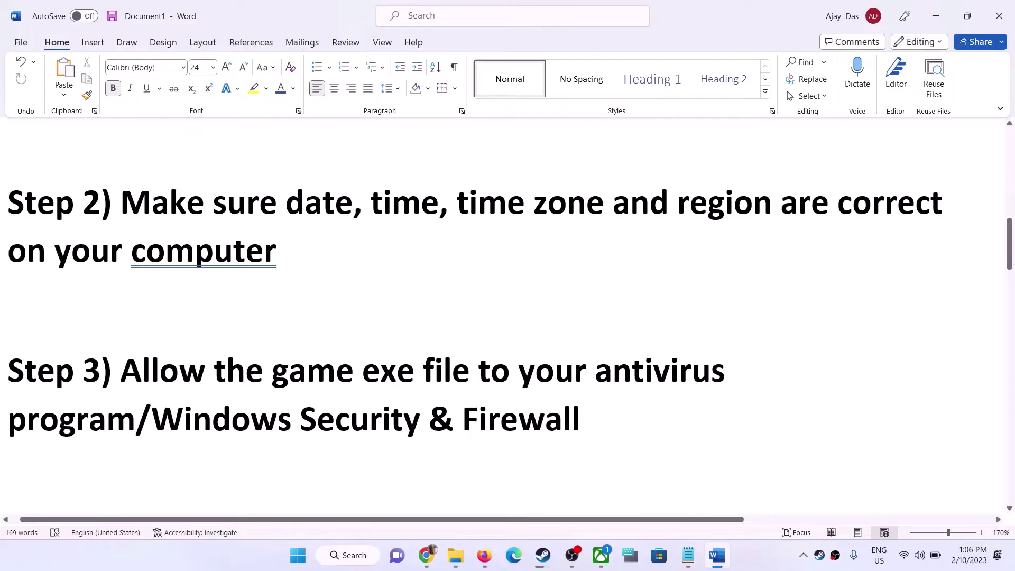
# - Open Virus & threat protection in Windows Security from the Privacy & security settings and go to its Ransomware protection page
pyautogui.press('super+i')
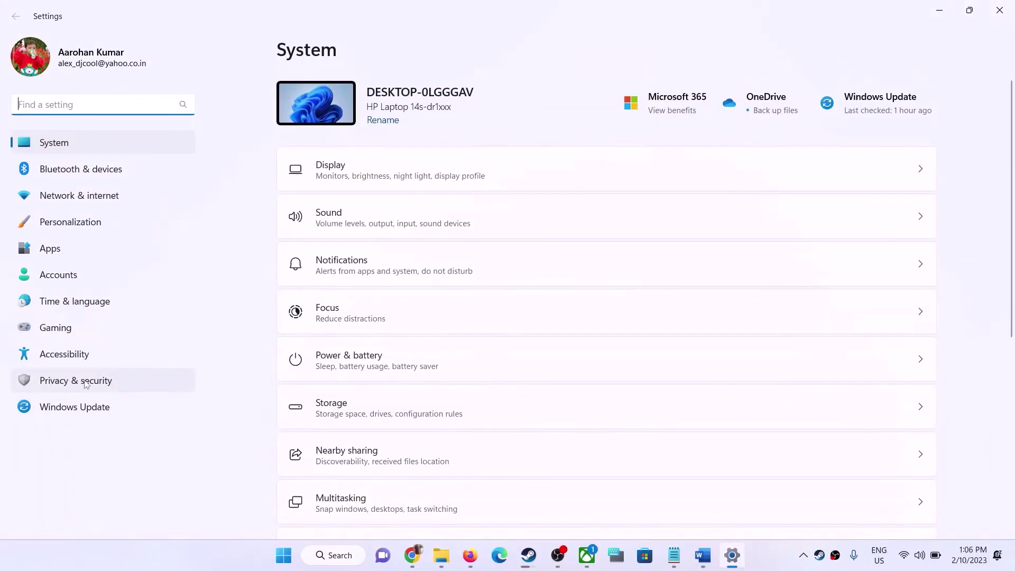
pyautogui.click(77, 380)
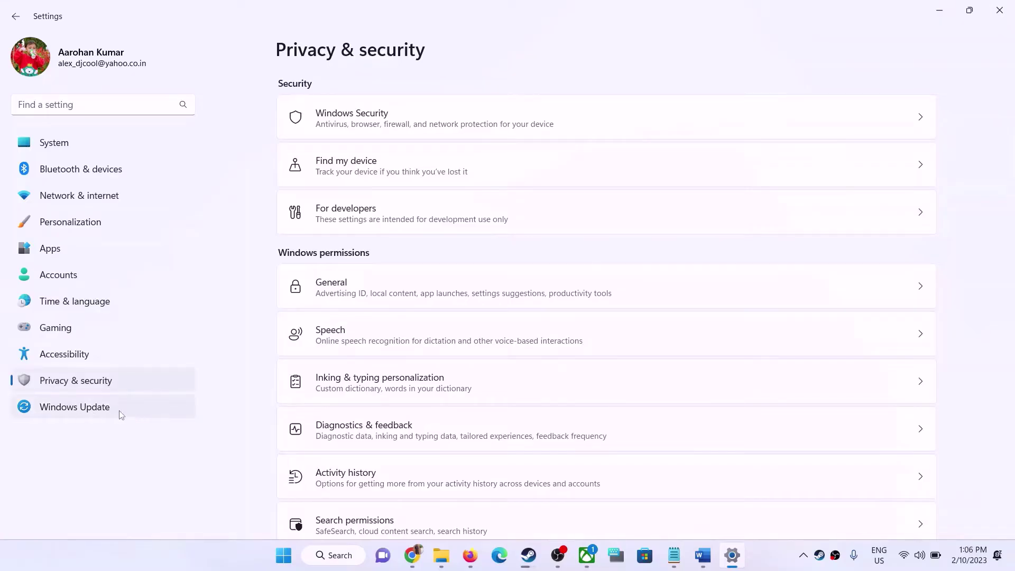
pyautogui.click(373, 125)
pyautogui.scroll(-1, 447, 192)
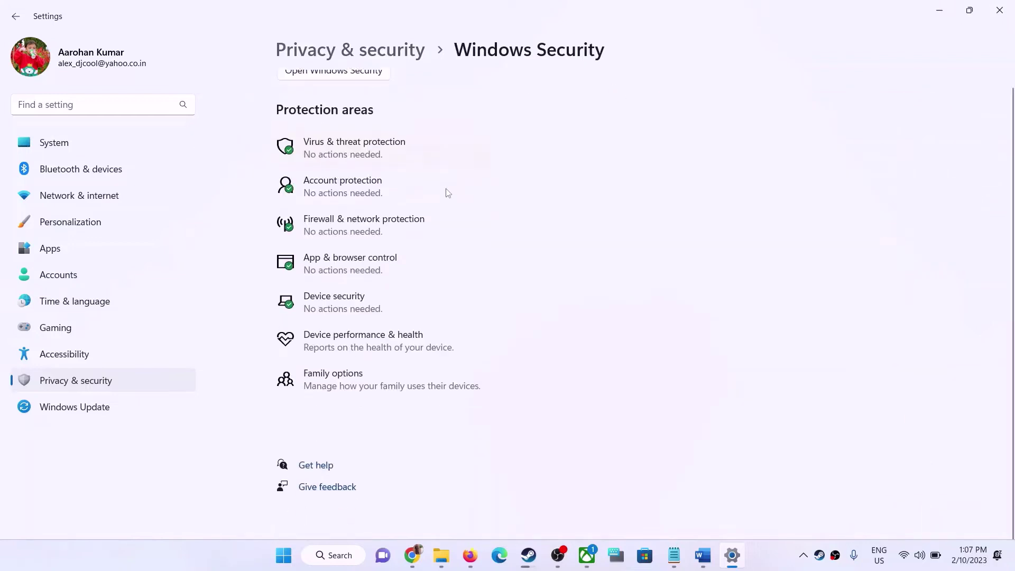
pyautogui.click(355, 184)
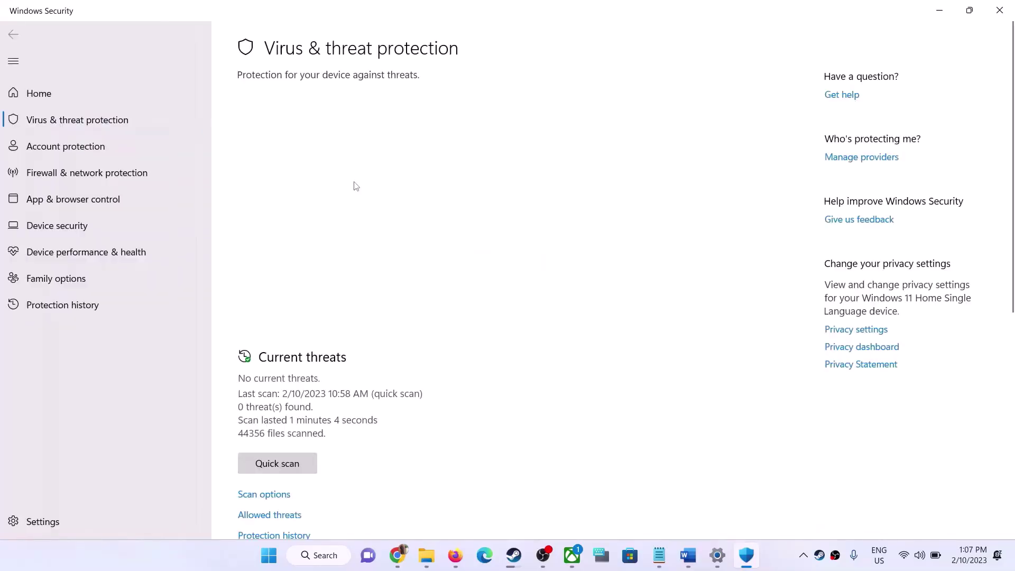
pyautogui.scroll(-7, 353, 186)
pyautogui.click(310, 434)
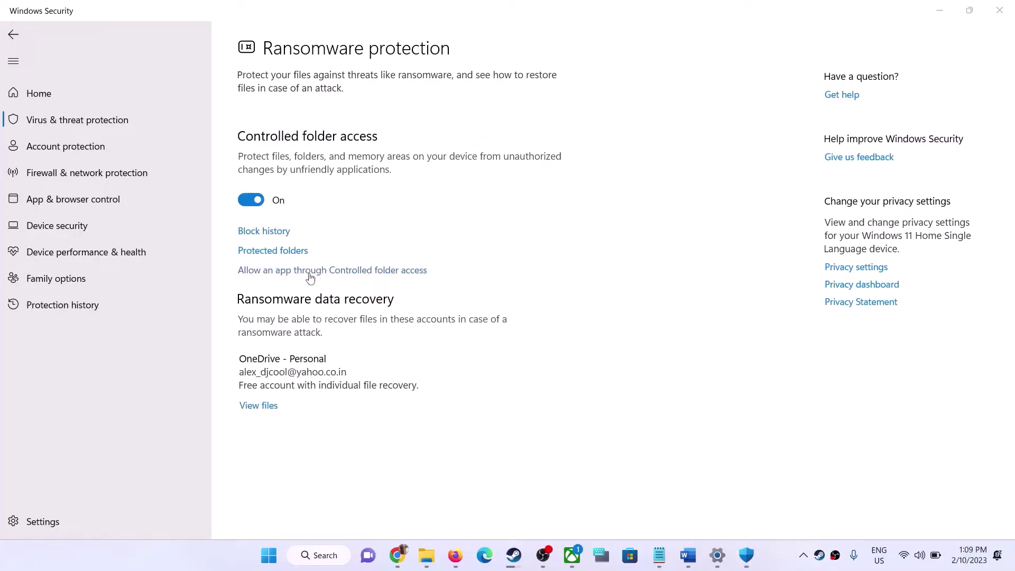
# - Open the list of apps allowed through Controlled folder access and approve the User Account Control request
pyautogui.click(360, 281)
pyautogui.click(362, 272)
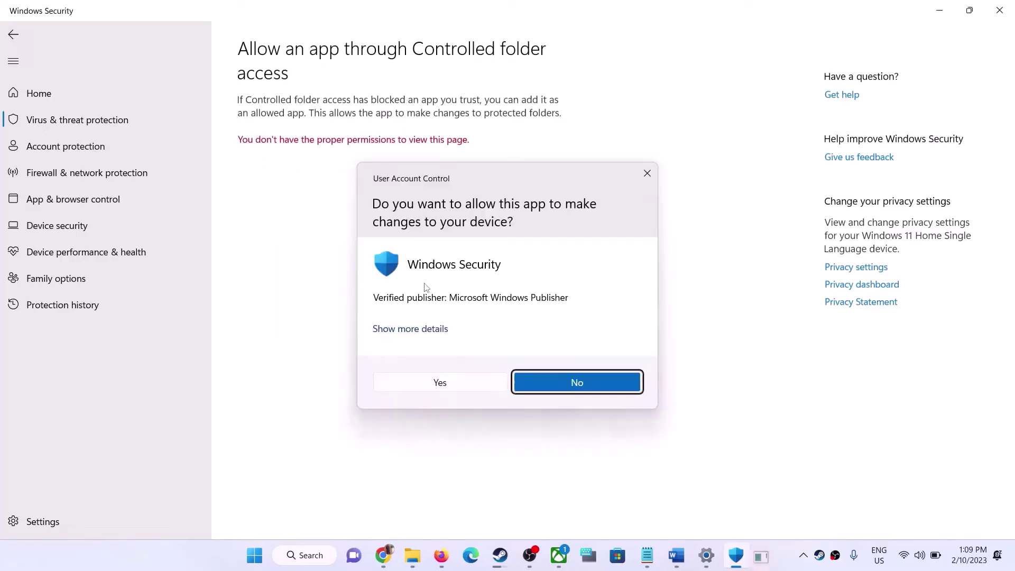
pyautogui.click(438, 383)
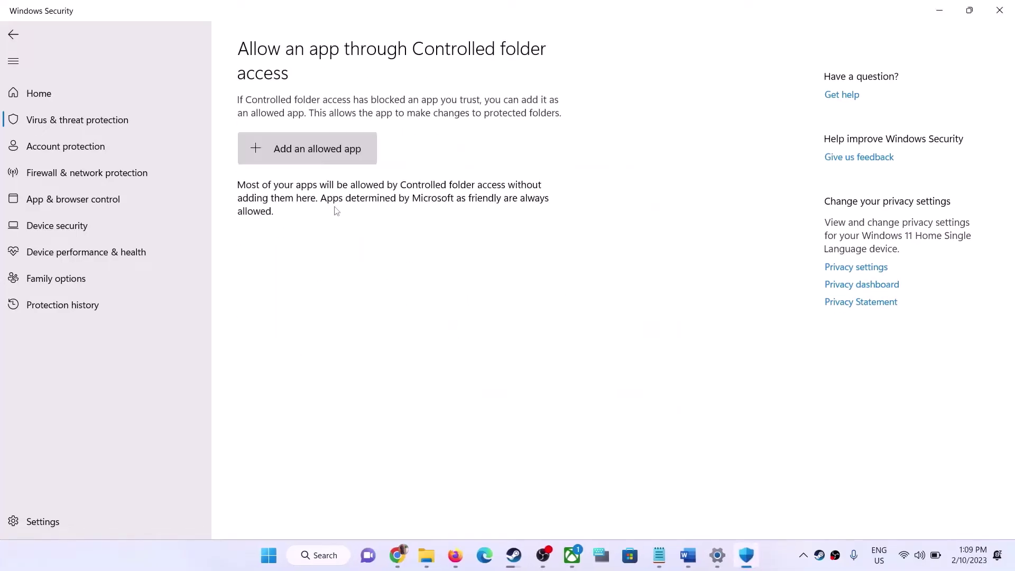
pyautogui.scroll(-2, 309, 146)
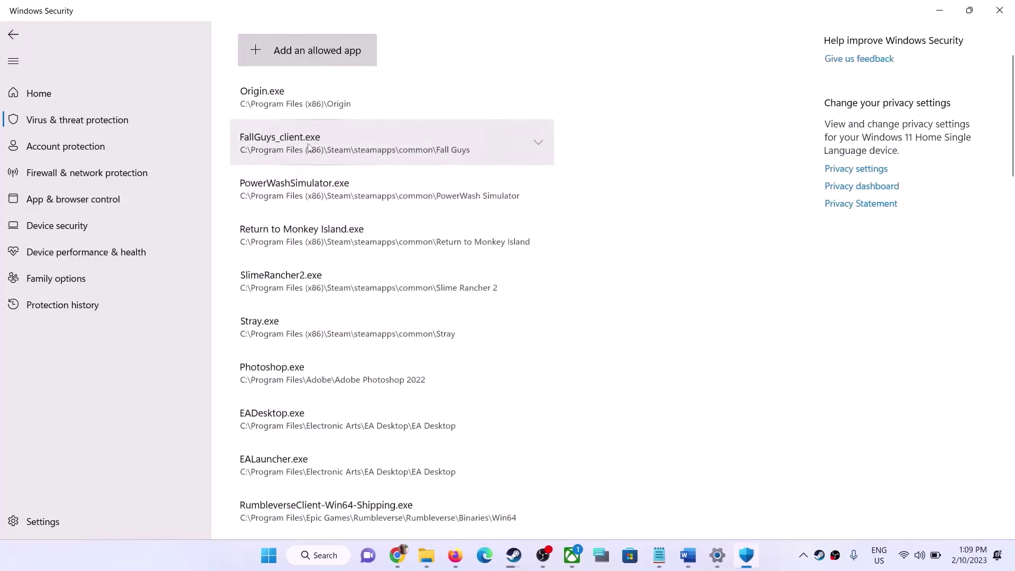
# - Start adding an allowed app and browse to the C:\Program Files (x86)\Steam\steamapps\common folder
pyautogui.click(319, 54)
pyautogui.click(293, 102)
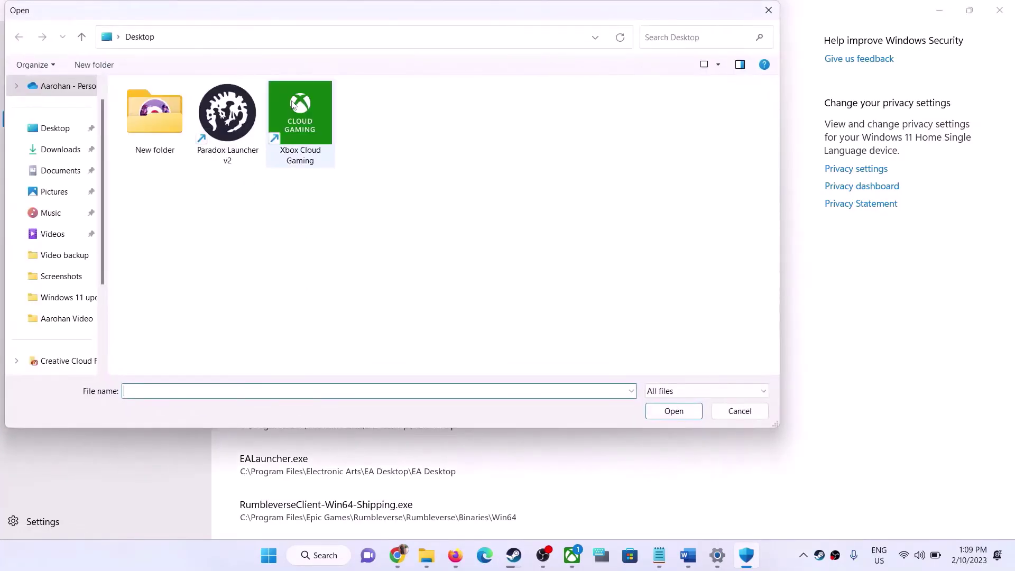
pyautogui.scroll(-3, 58, 272)
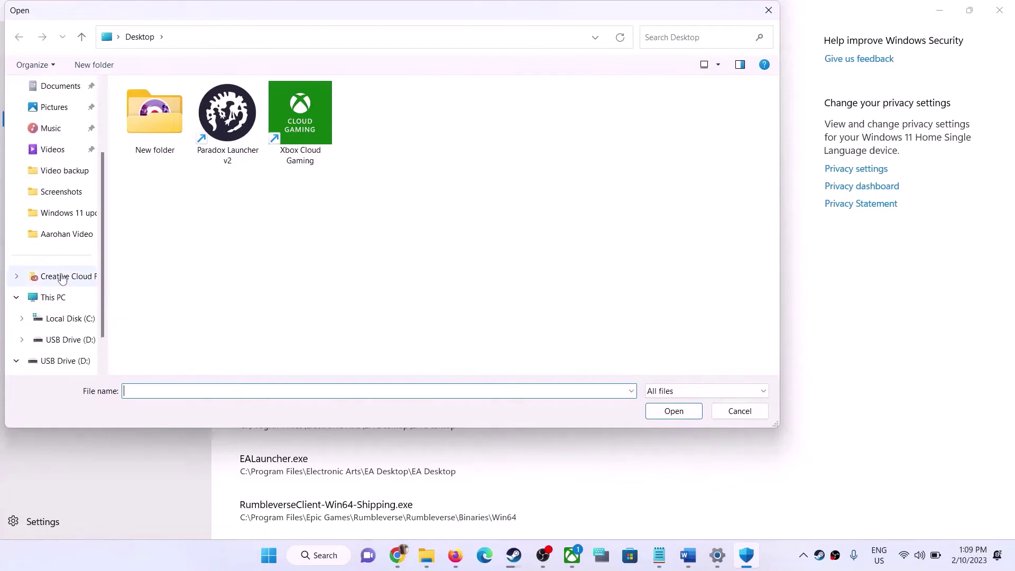
pyautogui.click(68, 277)
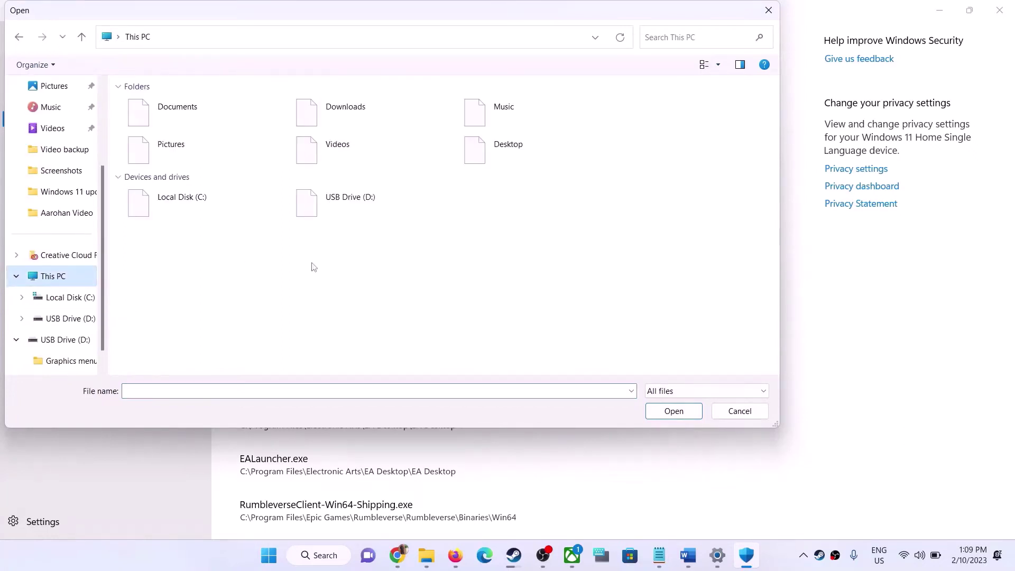
pyautogui.doubleClick(221, 199)
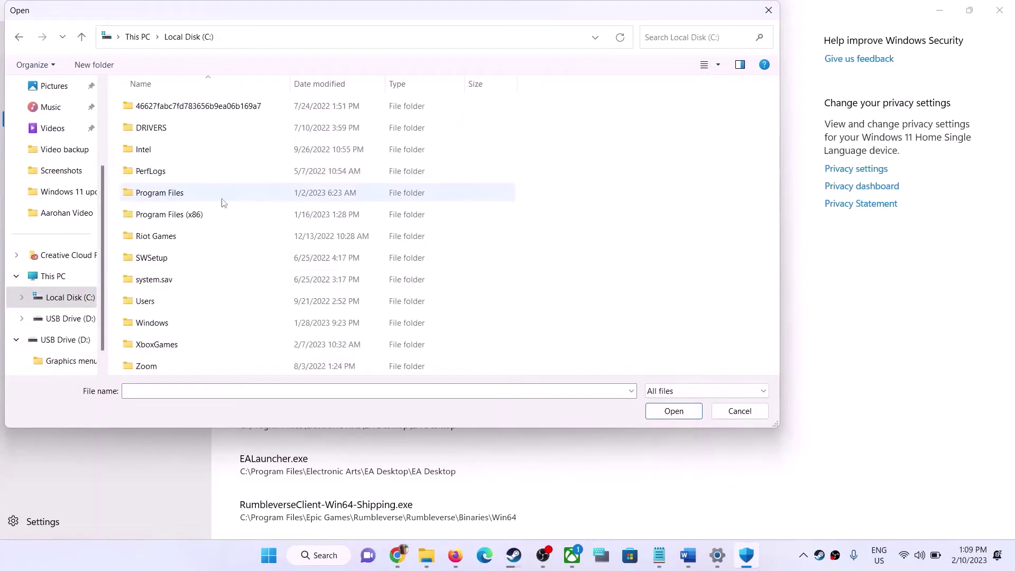
pyautogui.doubleClick(193, 215)
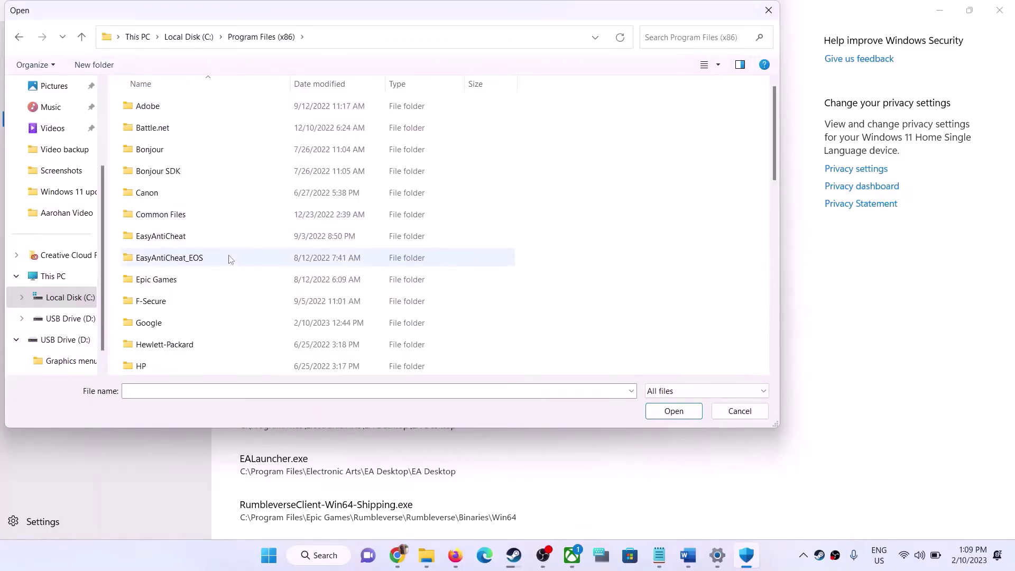
pyautogui.scroll(-3, 230, 259)
pyautogui.scroll(-5, 222, 259)
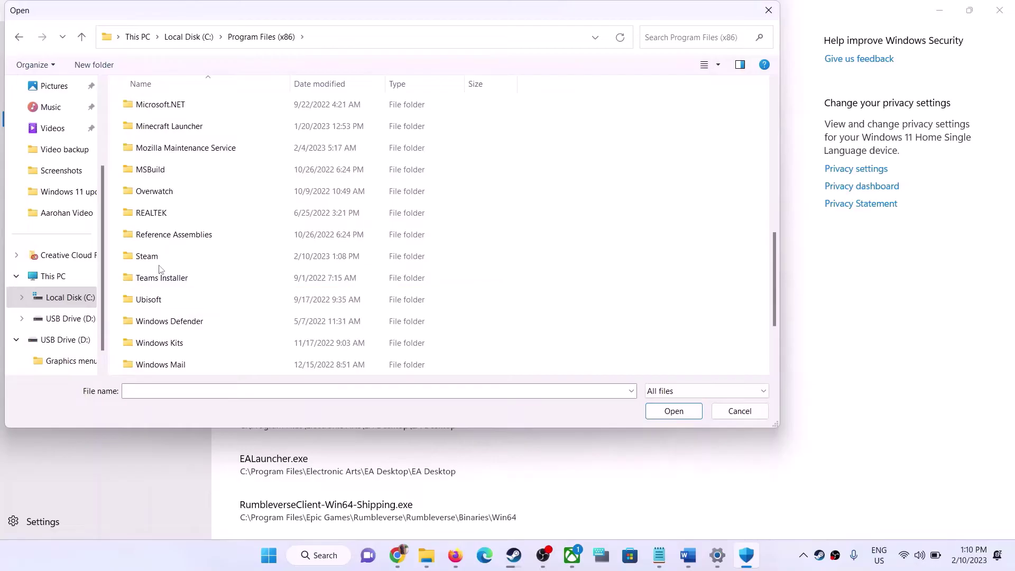
pyautogui.doubleClick(159, 259)
pyautogui.scroll(-3, 192, 269)
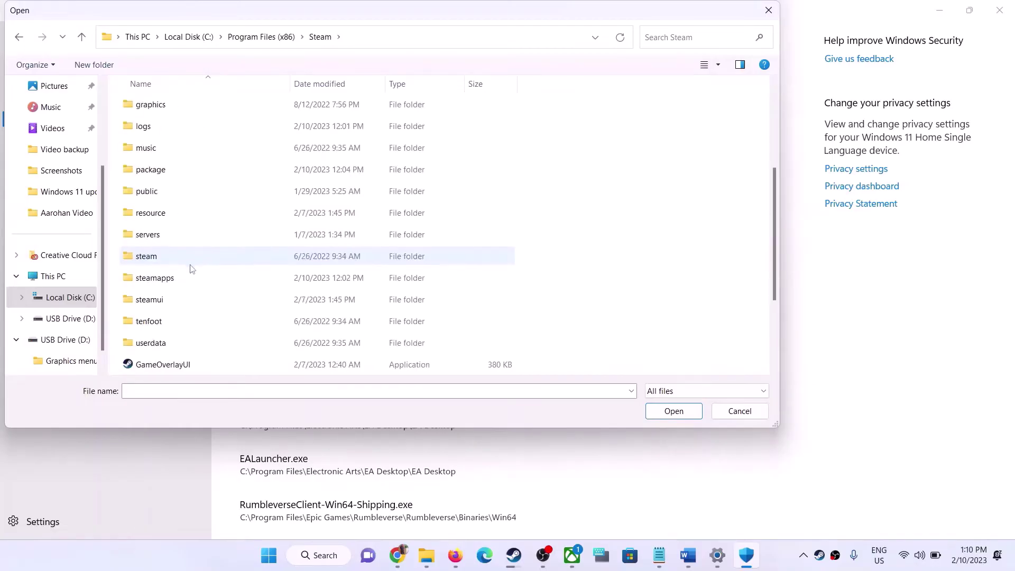
pyautogui.doubleClick(191, 277)
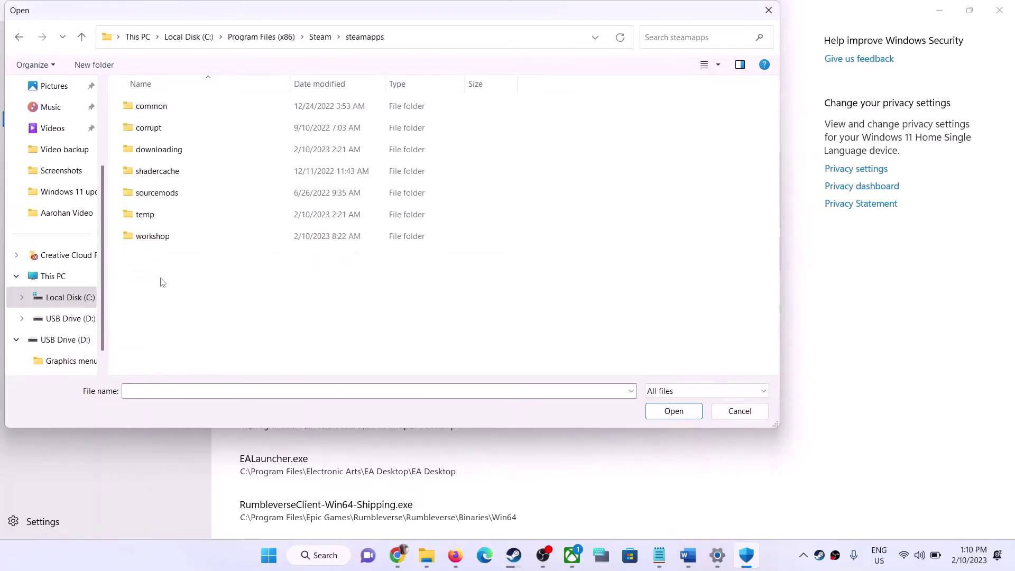
pyautogui.doubleClick(164, 106)
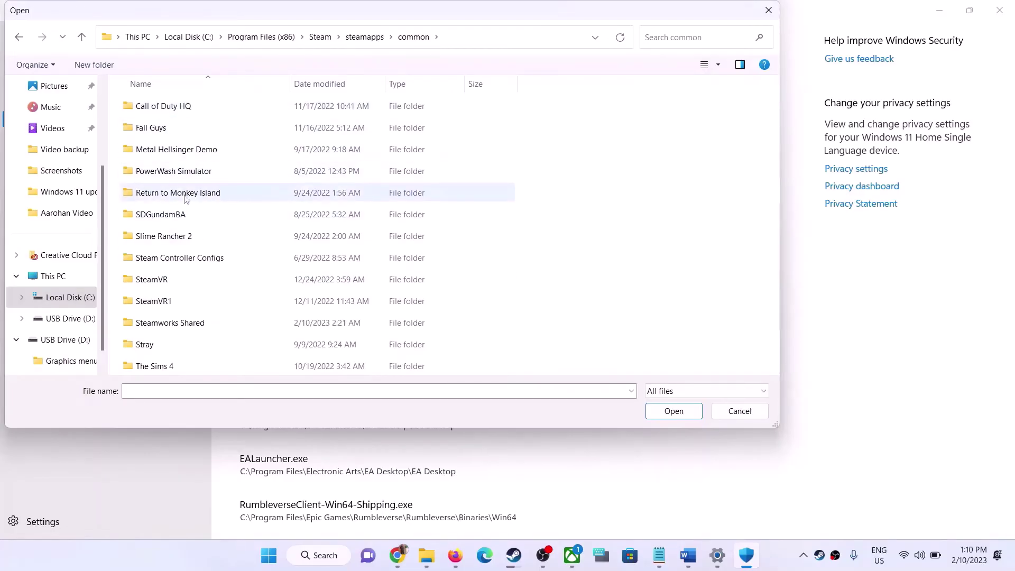
# - Select the SlimeRancher2 application in the Slime Rancher 2 folder as an example, then dismiss the file dialog without adding it
pyautogui.doubleClick(176, 236)
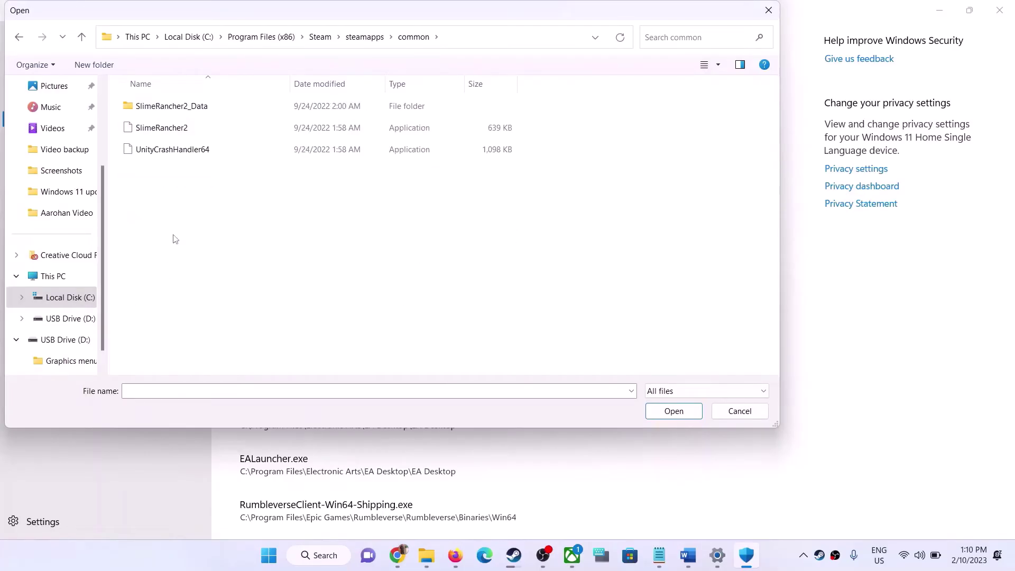
pyautogui.click(176, 131)
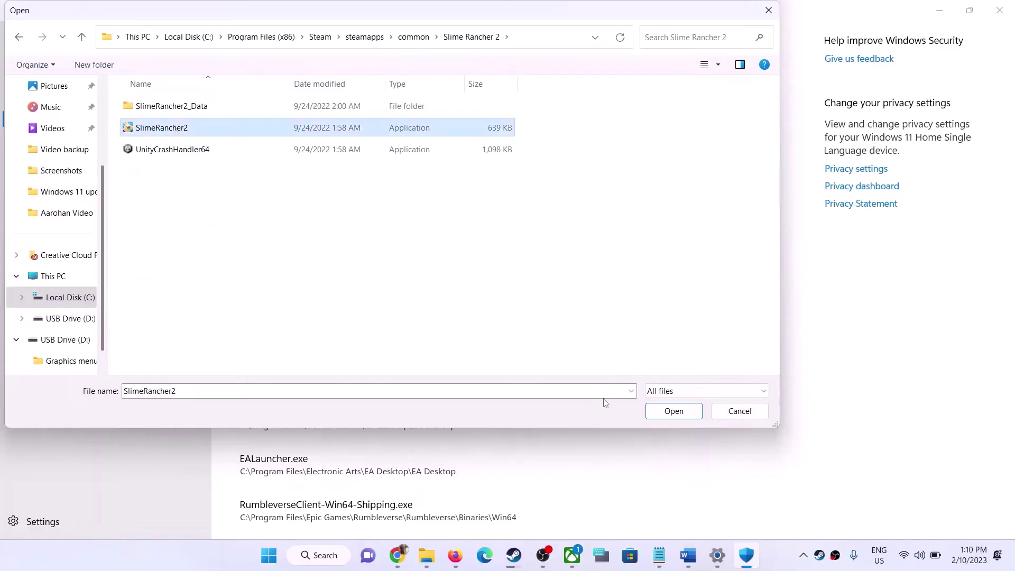
pyautogui.click(720, 411)
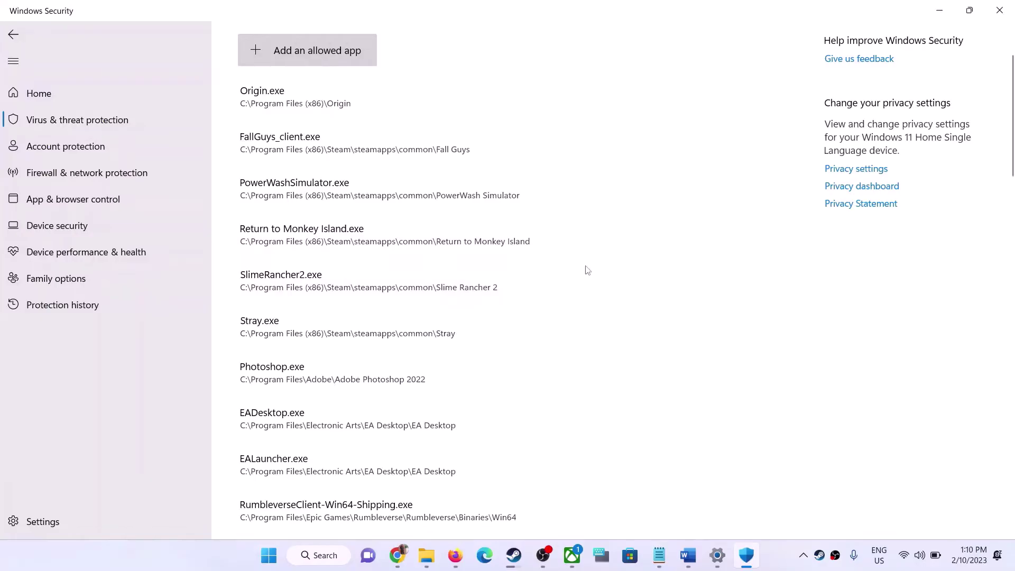
# - Highlight "Security & Firewall" in Step 3 of the Word notes and open Control Panel
pyautogui.click(686, 554)
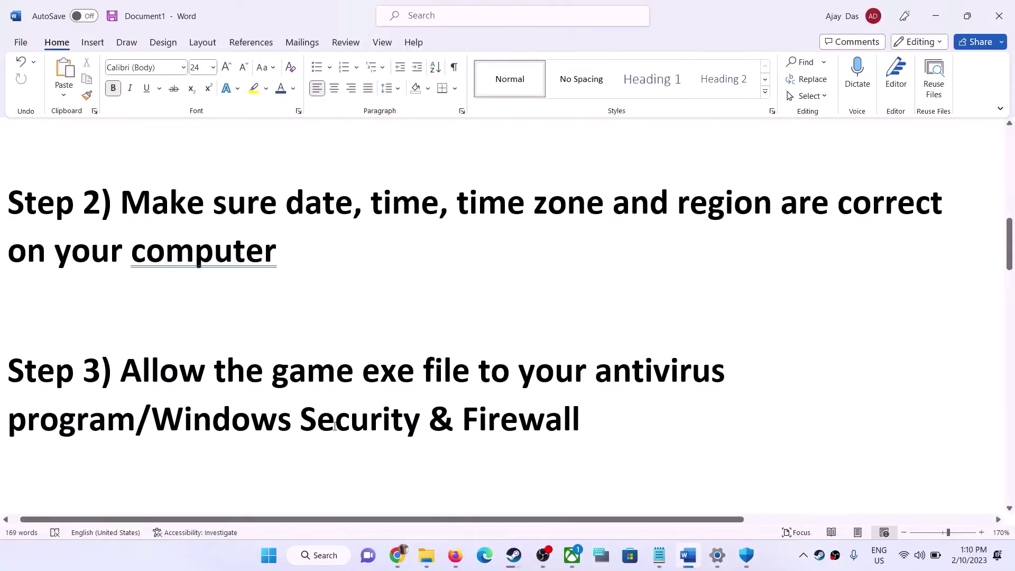
pyautogui.moveTo(394, 425); pyautogui.dragTo(534, 432)
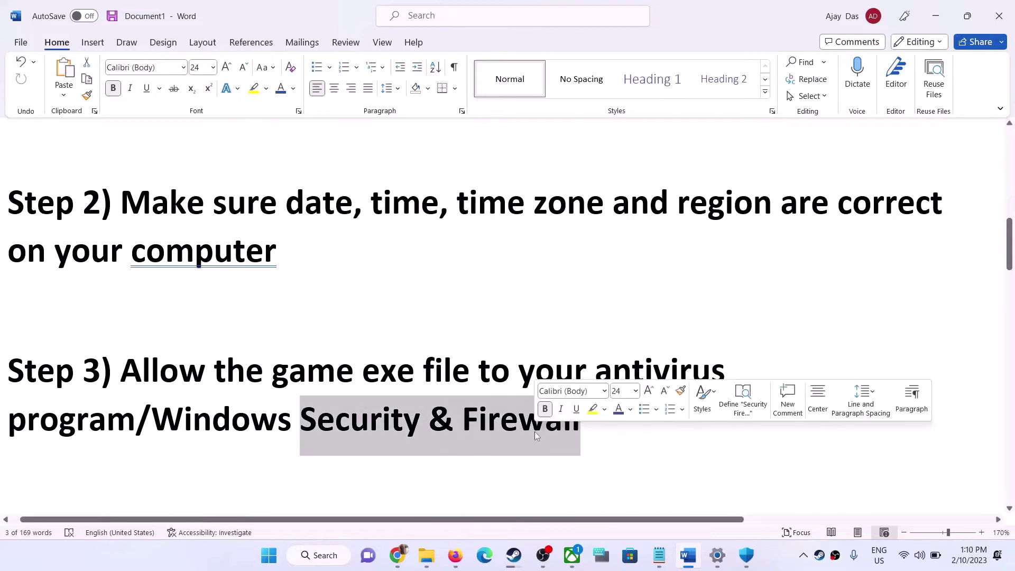
pyautogui.click(272, 562)
pyautogui.write('cont')
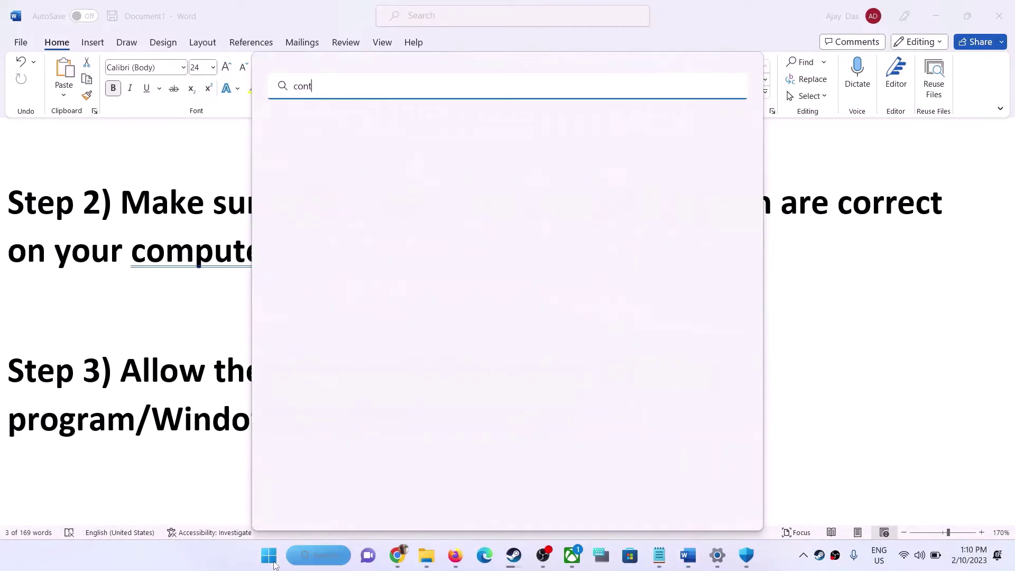
pyautogui.write('r')
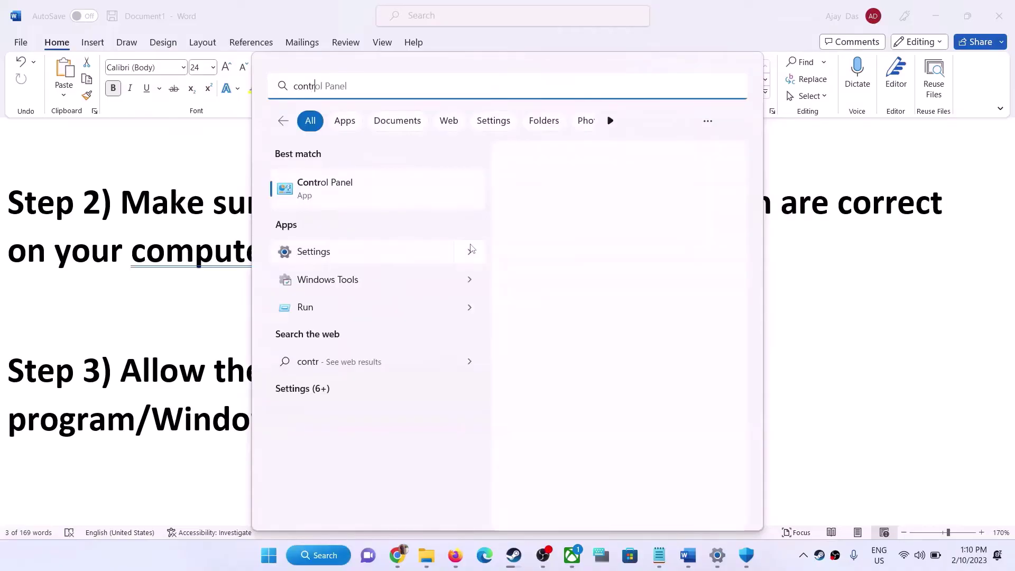
pyautogui.click(390, 206)
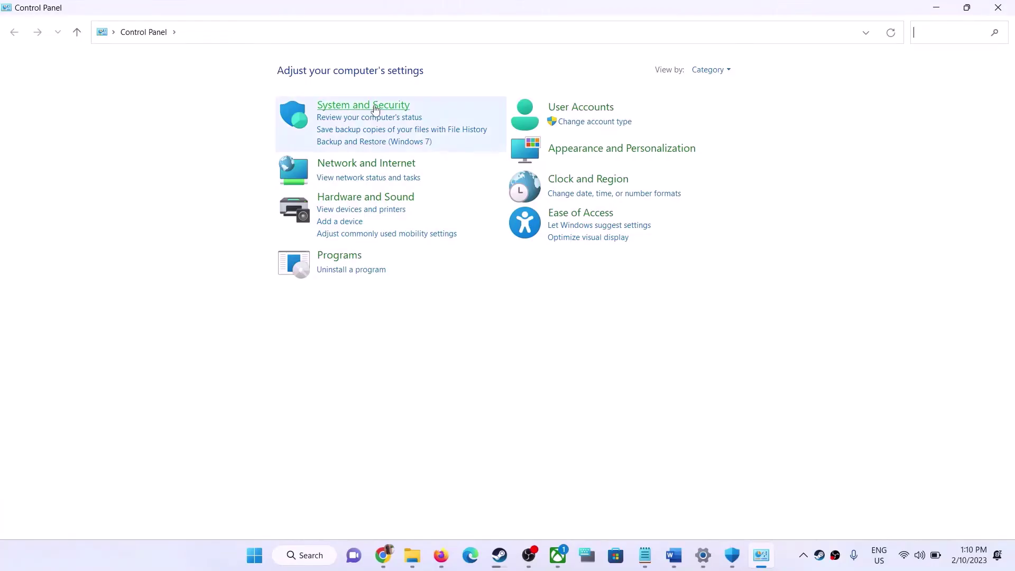
# - Open the Windows Defender Firewall allowed apps list under System and Security and unlock its settings for changes
pyautogui.click(375, 108)
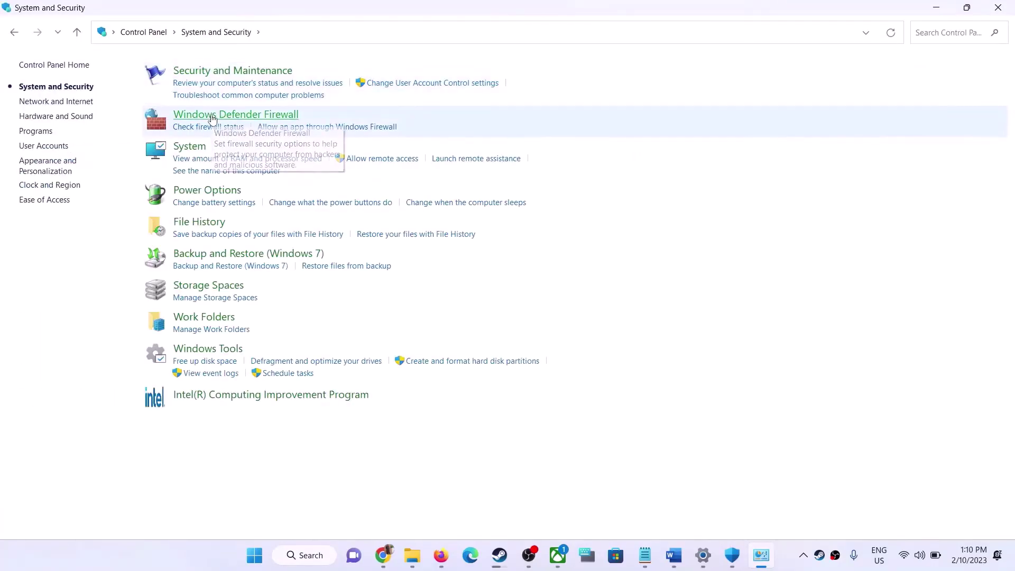
pyautogui.click(212, 118)
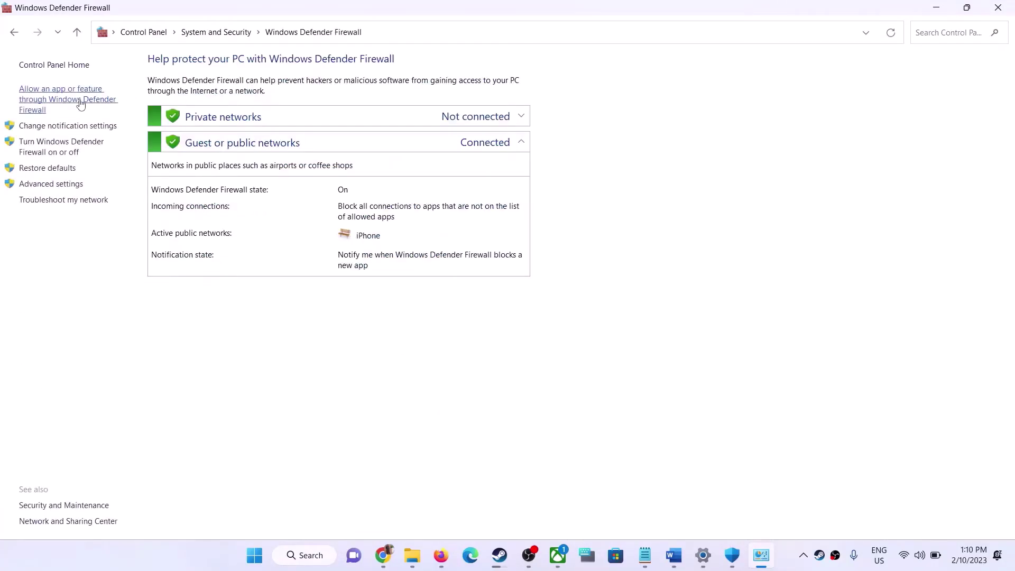
pyautogui.click(79, 104)
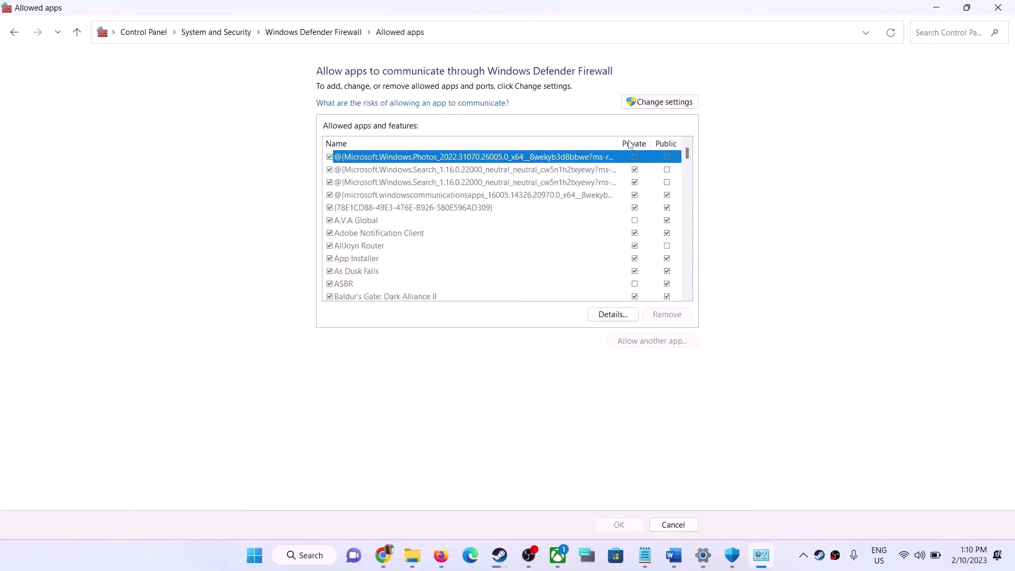
pyautogui.click(670, 103)
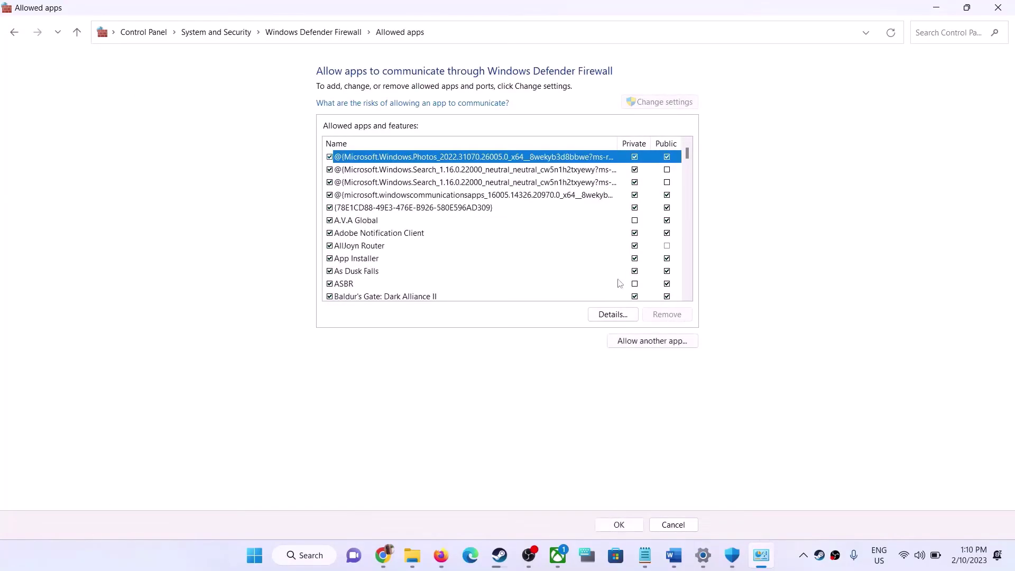
# - Start allowing another app through the firewall, open the file browser for it, cancel without adding anything, and close Control Panel
pyautogui.click(637, 343)
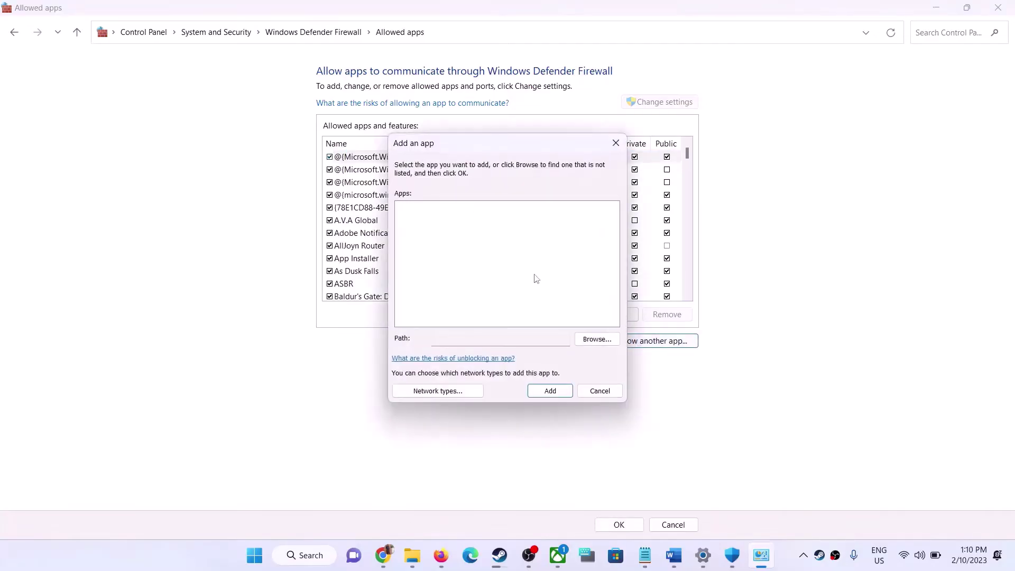
pyautogui.click(594, 338)
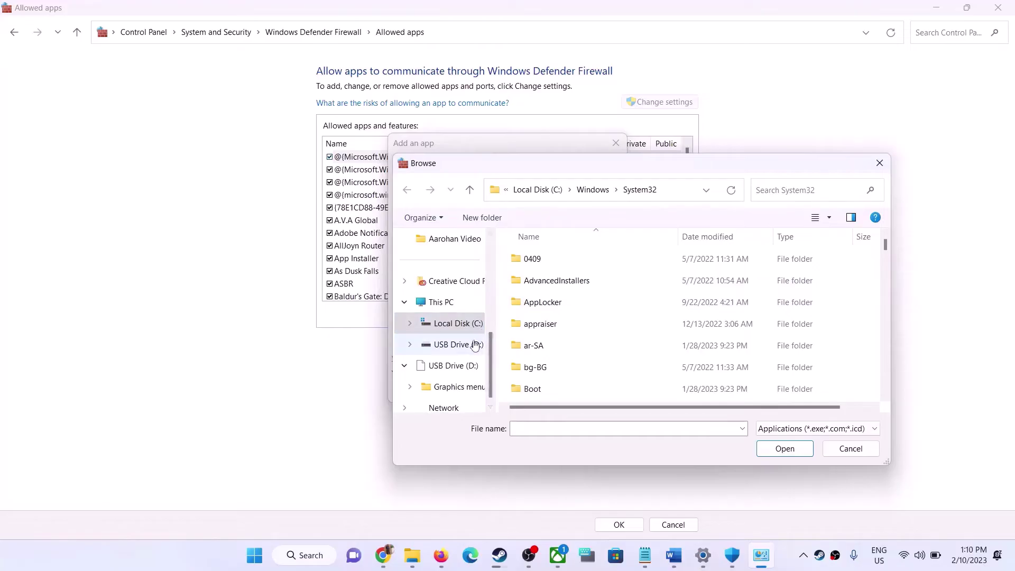
pyautogui.click(879, 158)
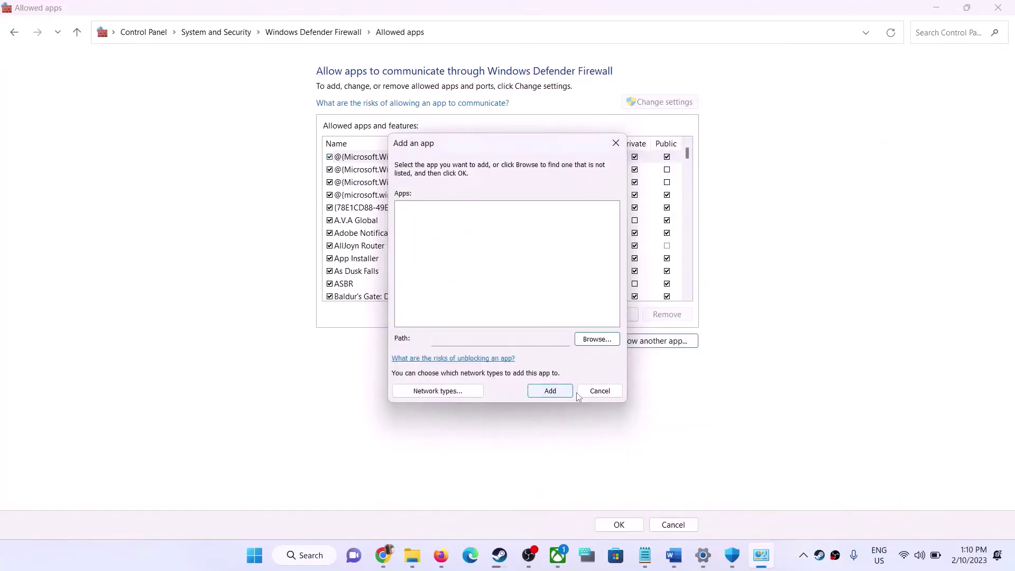
pyautogui.click(599, 391)
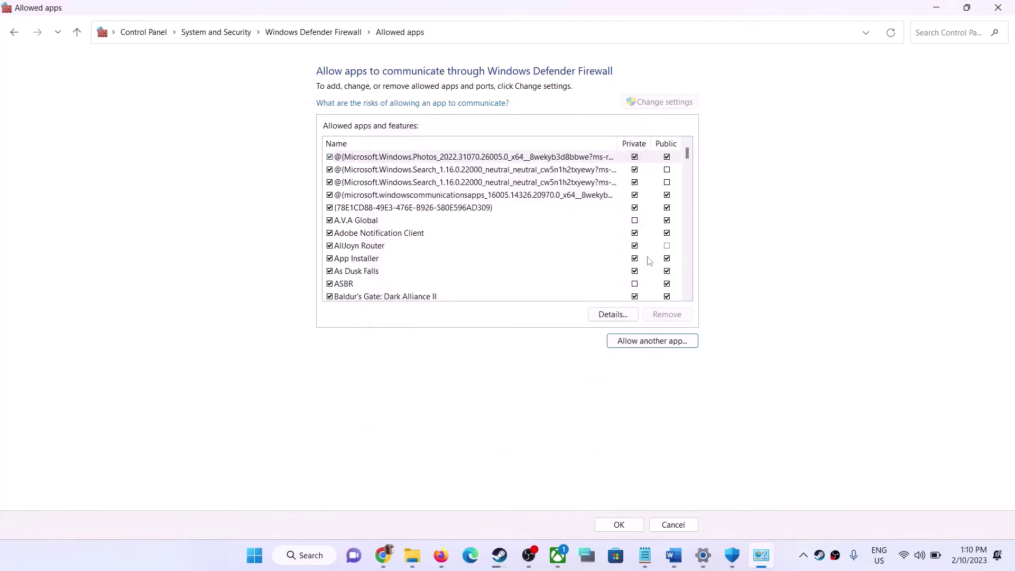
pyautogui.click(1002, 6)
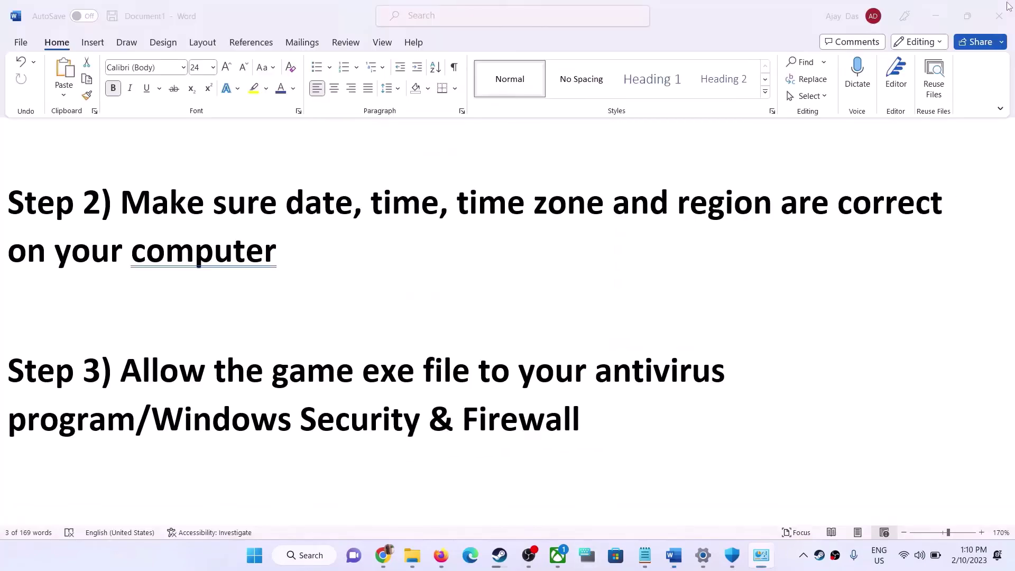
# - Highlight "Shut down your computer" in Step 4 of the notes and bring up the Start menu's power options without choosing any
pyautogui.scroll(-6, 465, 370)
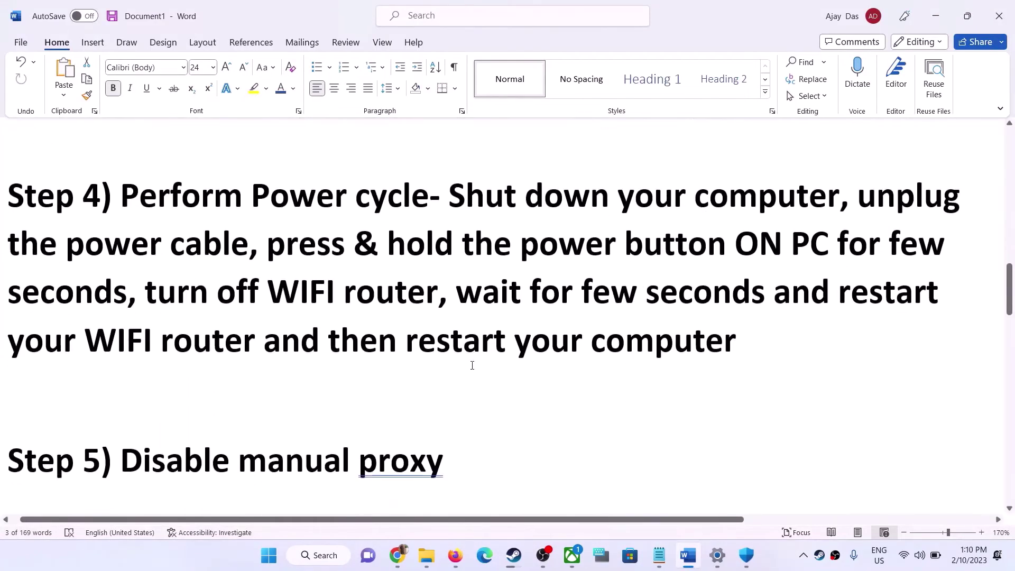
pyautogui.scroll(3, 472, 365)
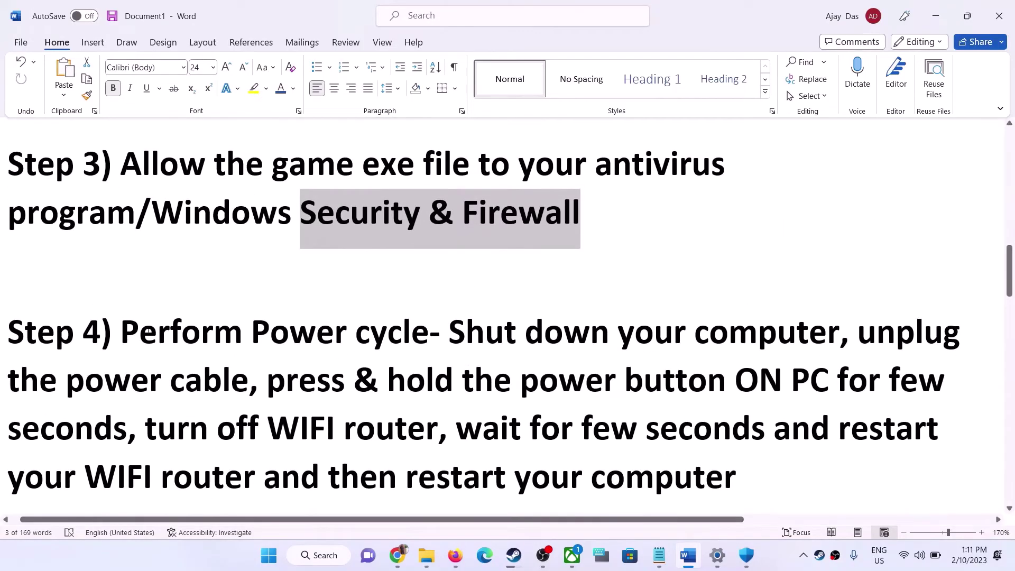
pyautogui.moveTo(121, 333); pyautogui.dragTo(840, 336)
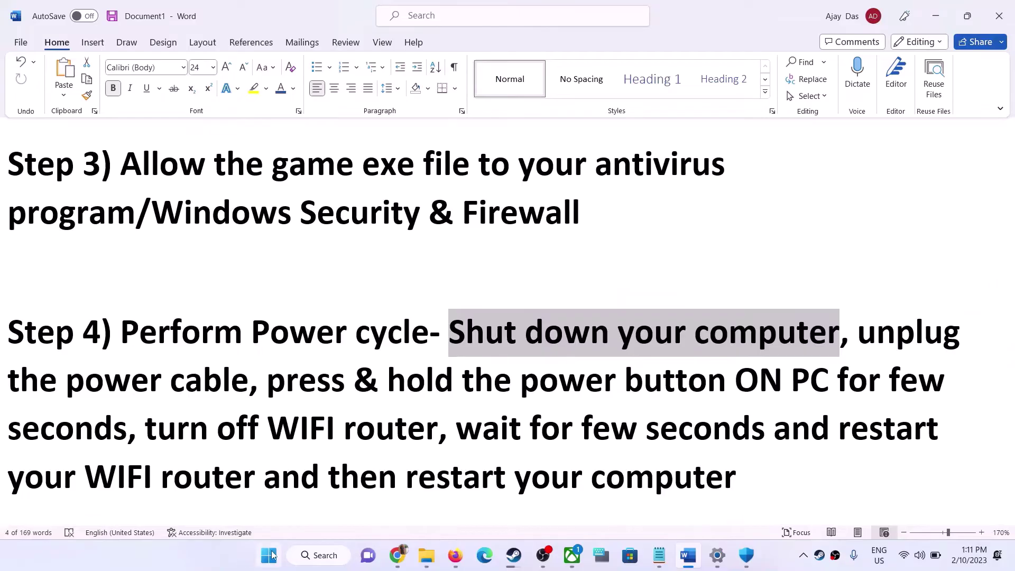
pyautogui.click(269, 555)
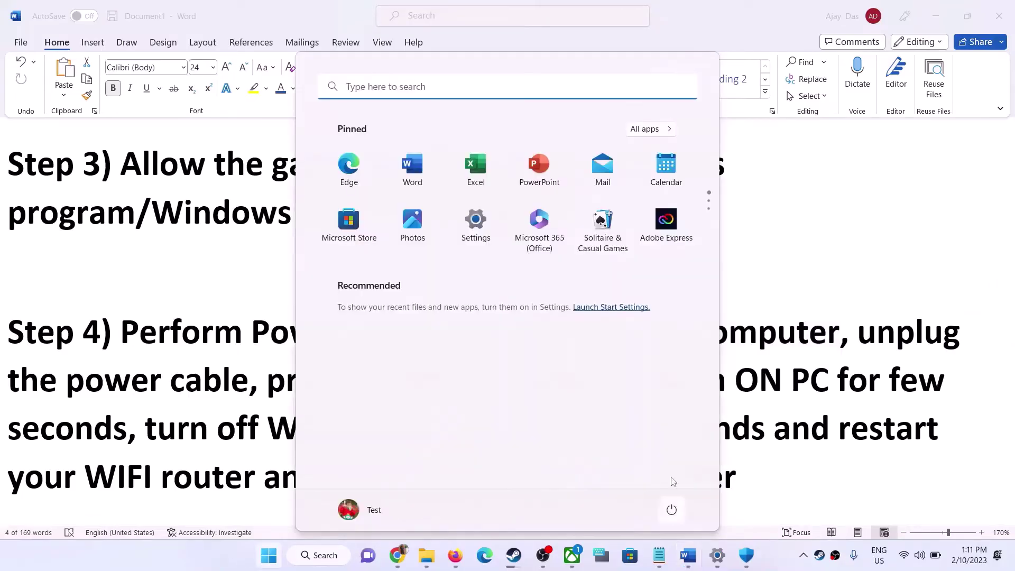
pyautogui.click(672, 509)
pyautogui.click(827, 359)
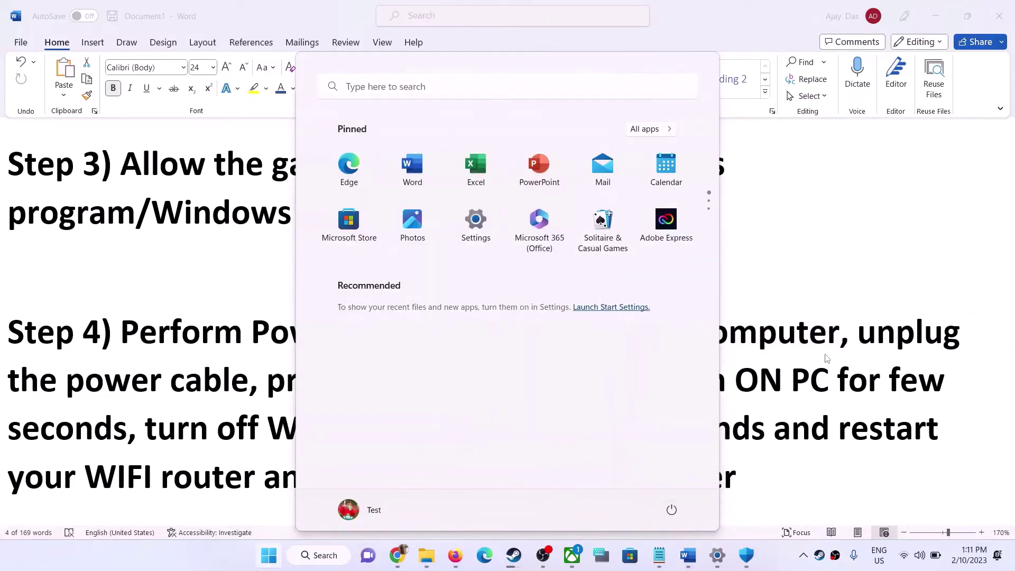
# - Highlight the remaining Step 4 power cycle instructions phrase by phrase, from unplugging the power cable to restarting the computer, and clear the selection
pyautogui.moveTo(857, 332); pyautogui.dragTo(624, 381)
pyautogui.moveTo(325, 363); pyautogui.dragTo(125, 432)
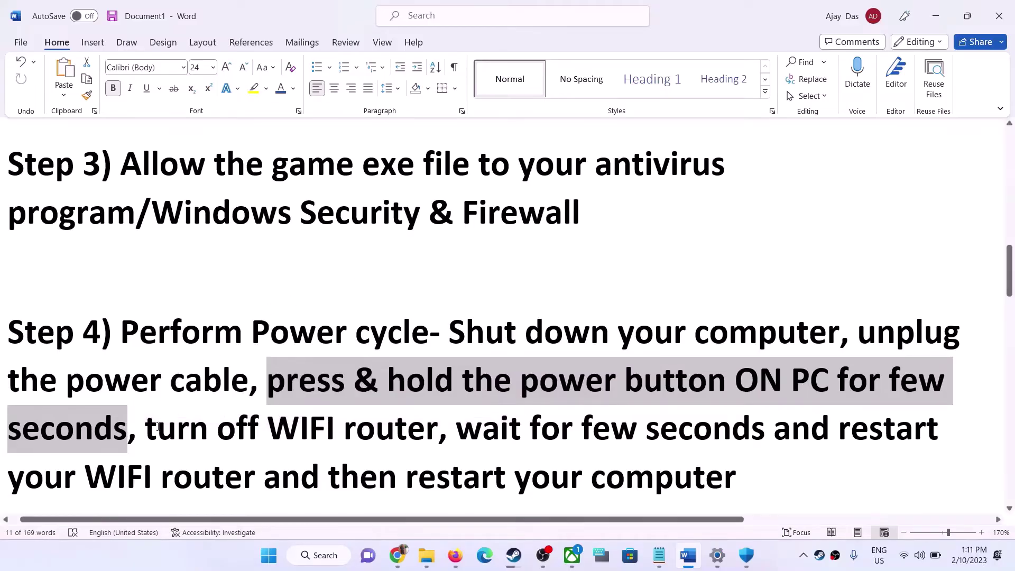
pyautogui.moveTo(145, 430); pyautogui.dragTo(433, 427)
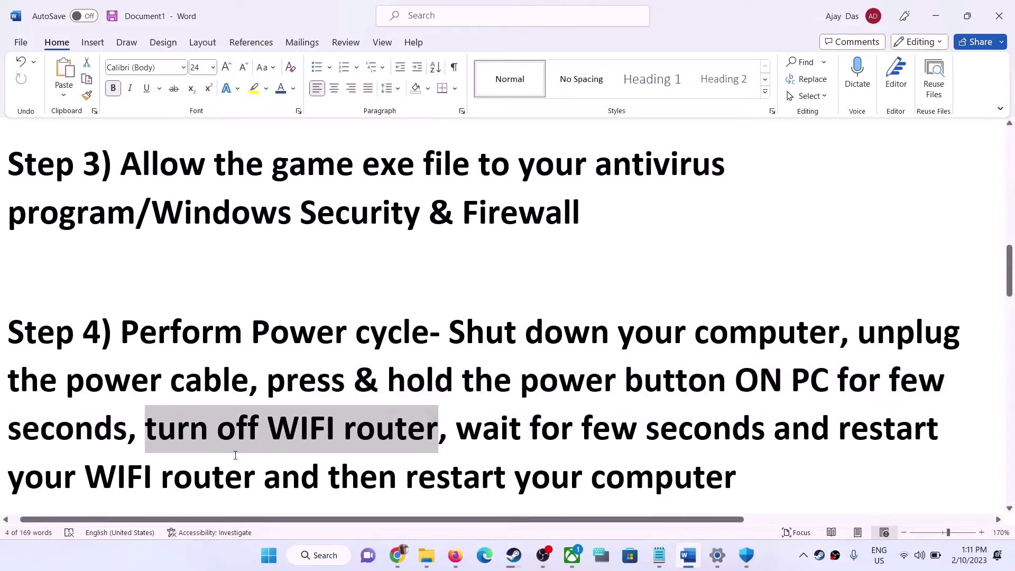
pyautogui.moveTo(461, 429); pyautogui.dragTo(225, 489)
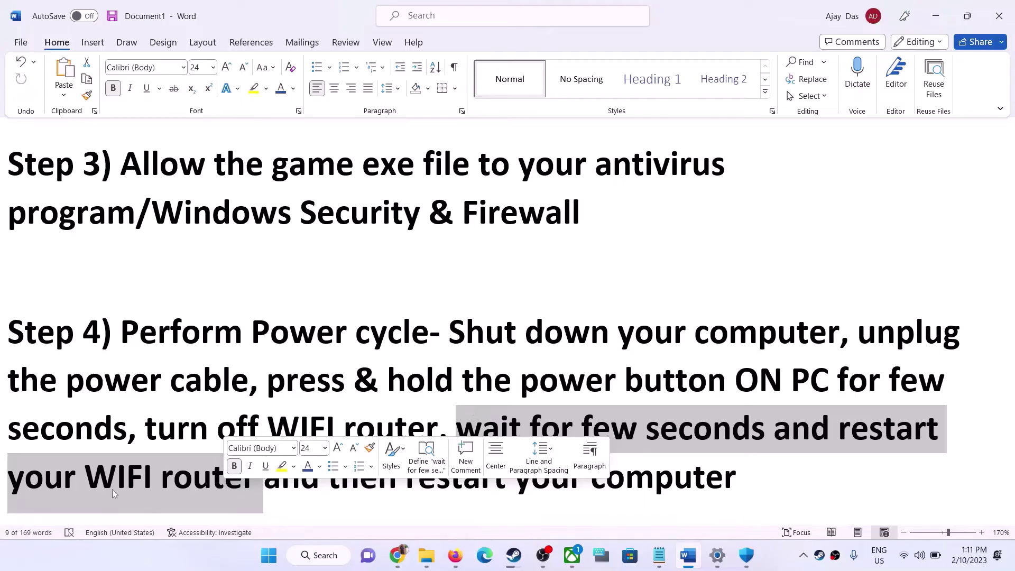
pyautogui.click(312, 479)
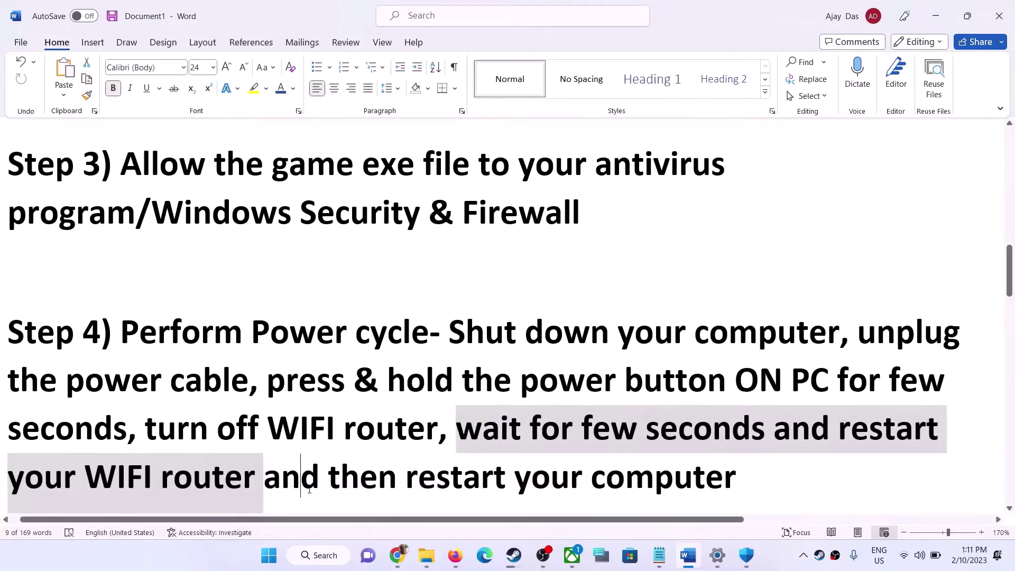
pyautogui.moveTo(75, 382); pyautogui.dragTo(249, 382)
pyautogui.moveTo(405, 478); pyautogui.dragTo(736, 478)
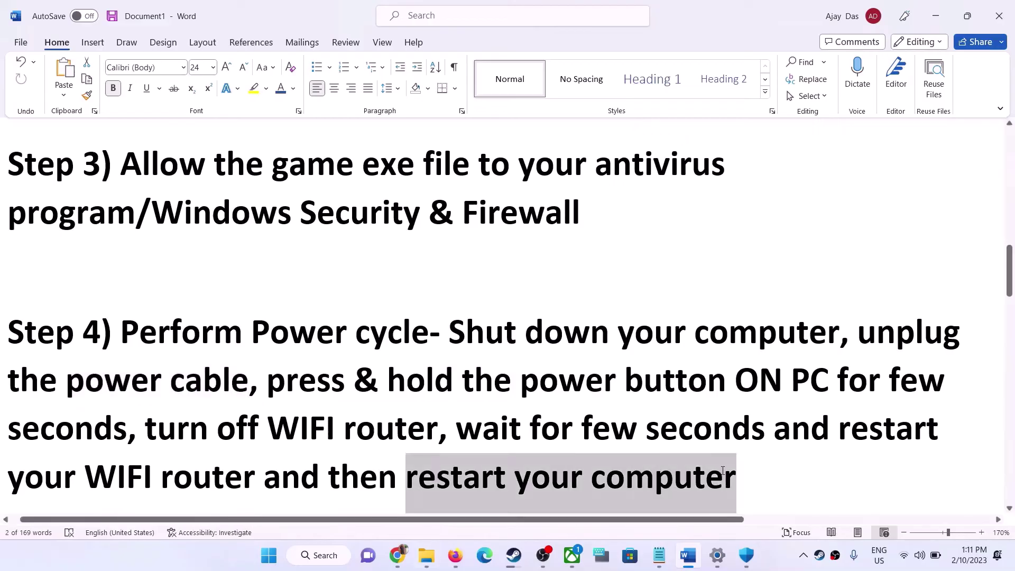
pyautogui.click(361, 349)
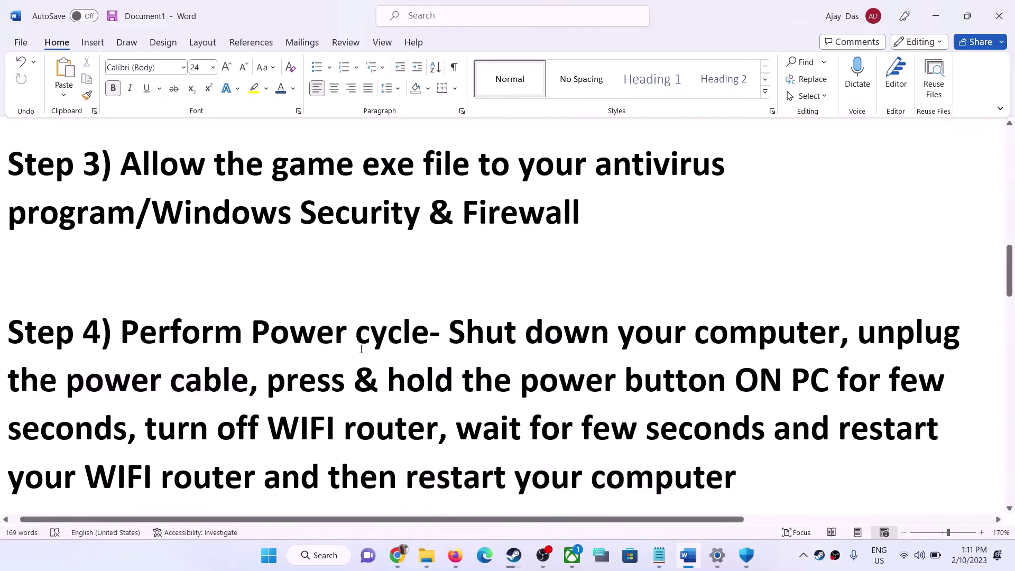
# - Highlight "Disable manual proxy" in Step 5, check the manual proxy setup under Network & internet in Settings, and close Settings
pyautogui.scroll(-4, 361, 349)
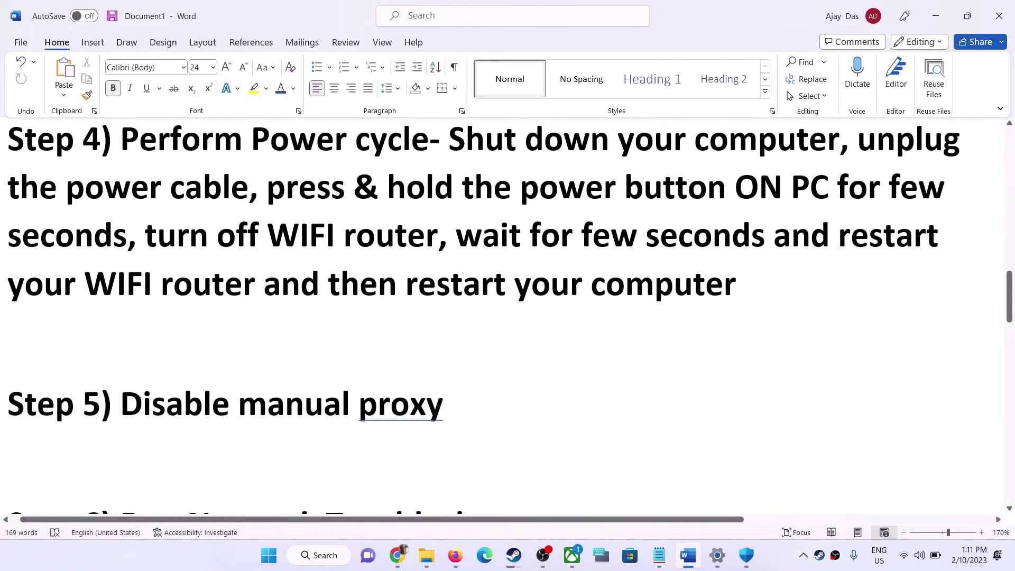
pyautogui.moveTo(132, 402); pyautogui.dragTo(433, 405)
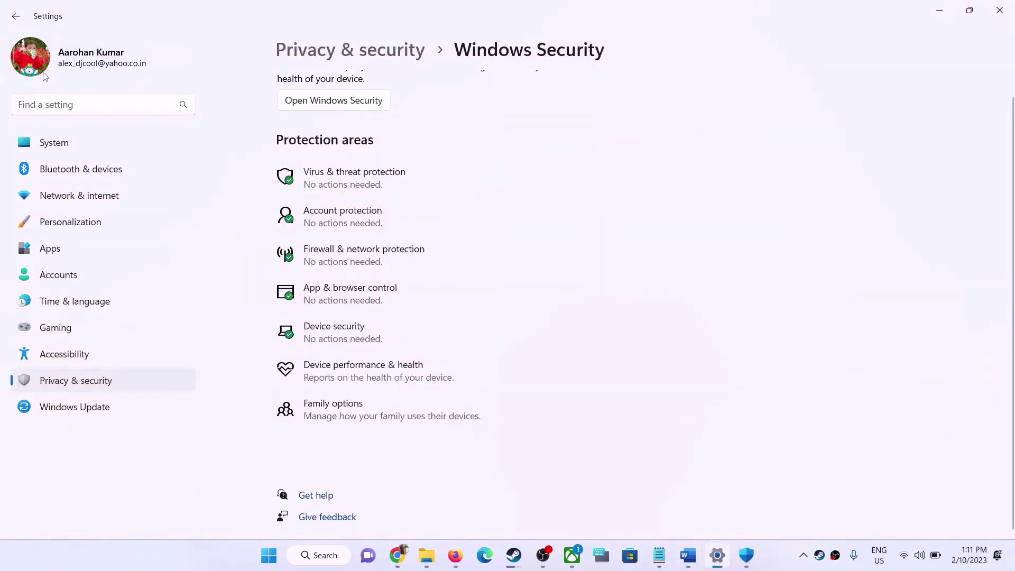
pyautogui.click(16, 16)
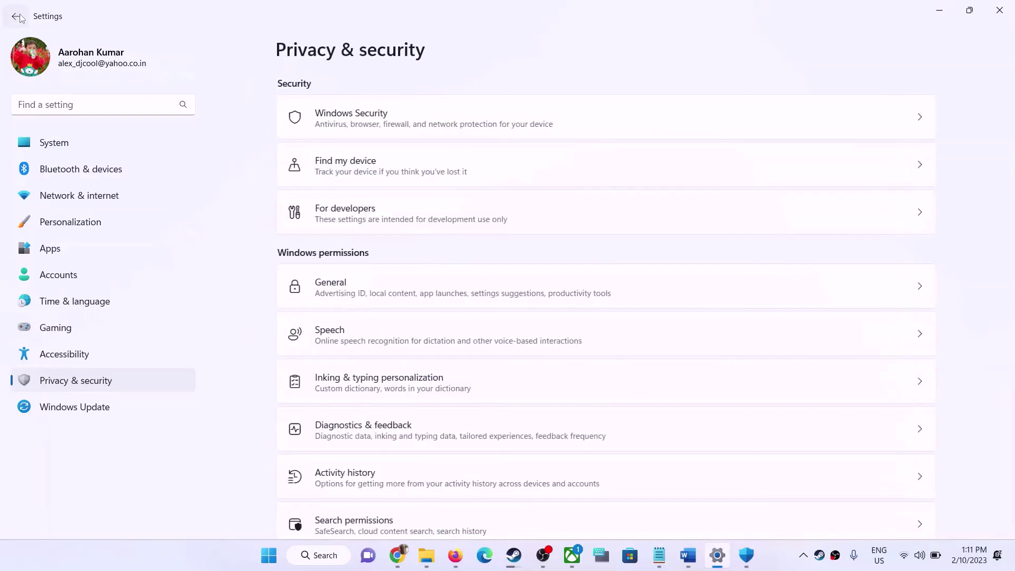
pyautogui.click(96, 197)
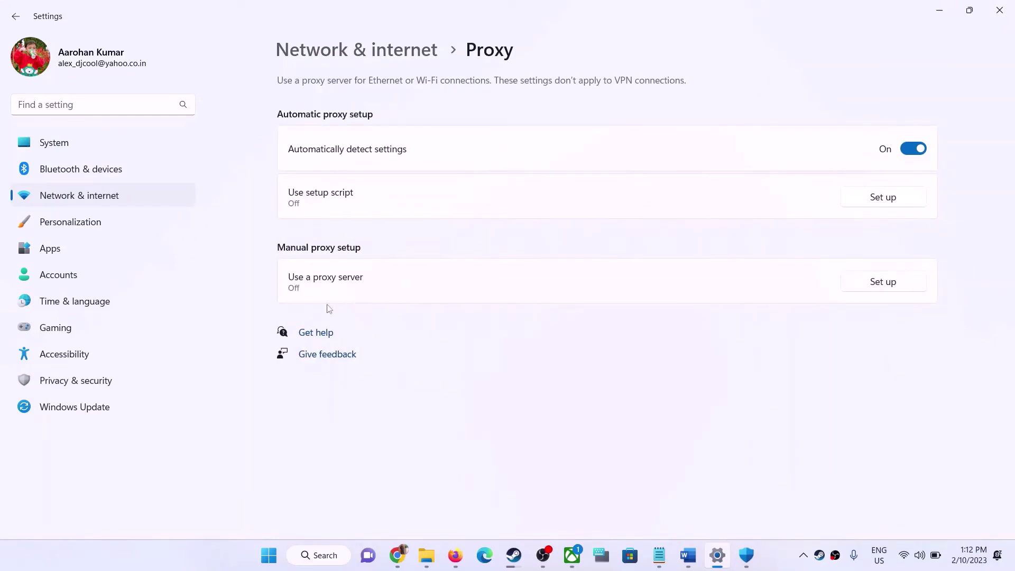
pyautogui.click(1000, 10)
# - Highlight "Network Troubleshooter" in Step 6 of the notes and open the Troubleshoot page in the System settings
pyautogui.scroll(-3, 392, 337)
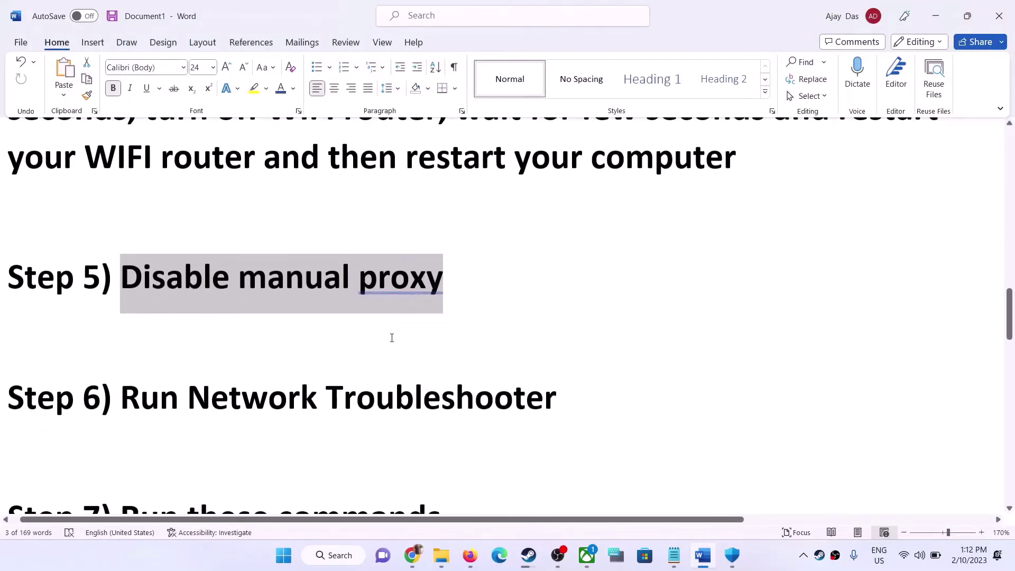
pyautogui.moveTo(212, 384); pyautogui.dragTo(544, 388)
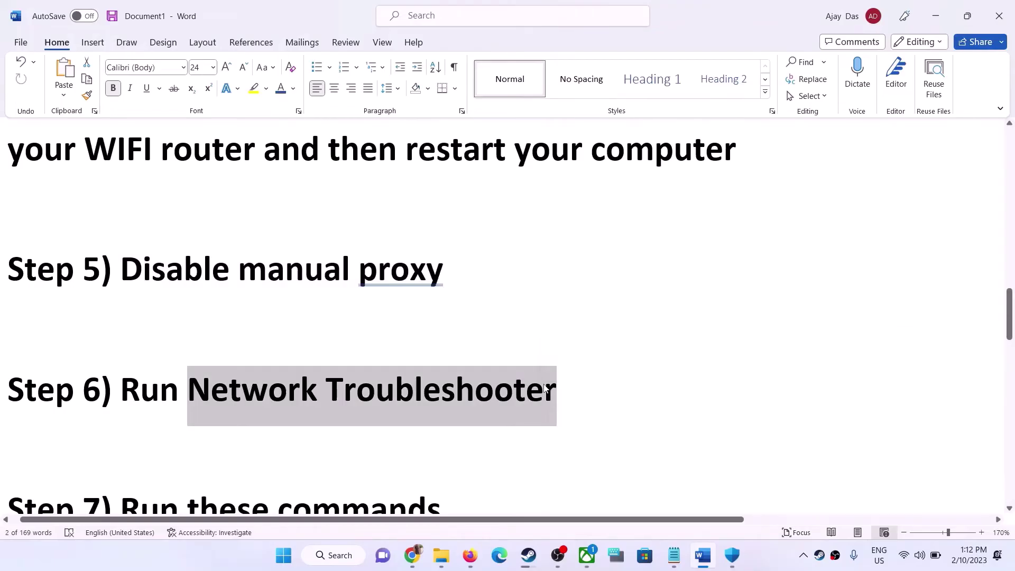
pyautogui.press('super+i')
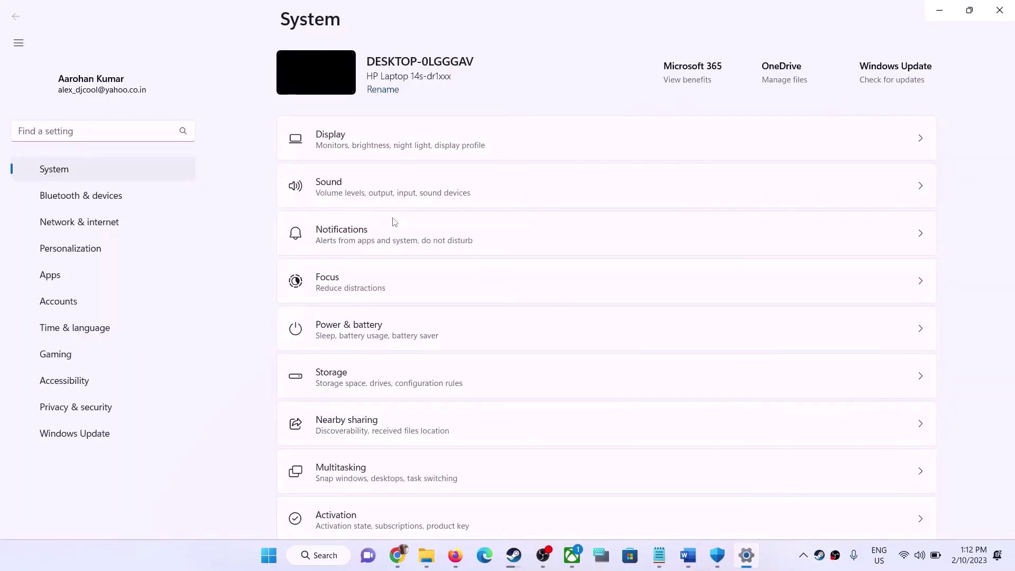
pyautogui.click(75, 140)
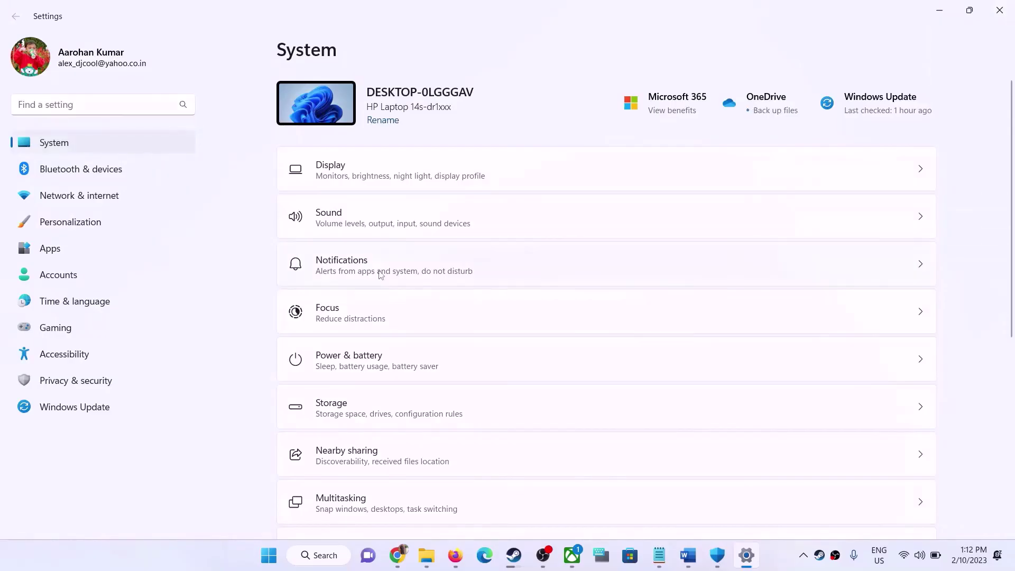
pyautogui.scroll(-3, 376, 286)
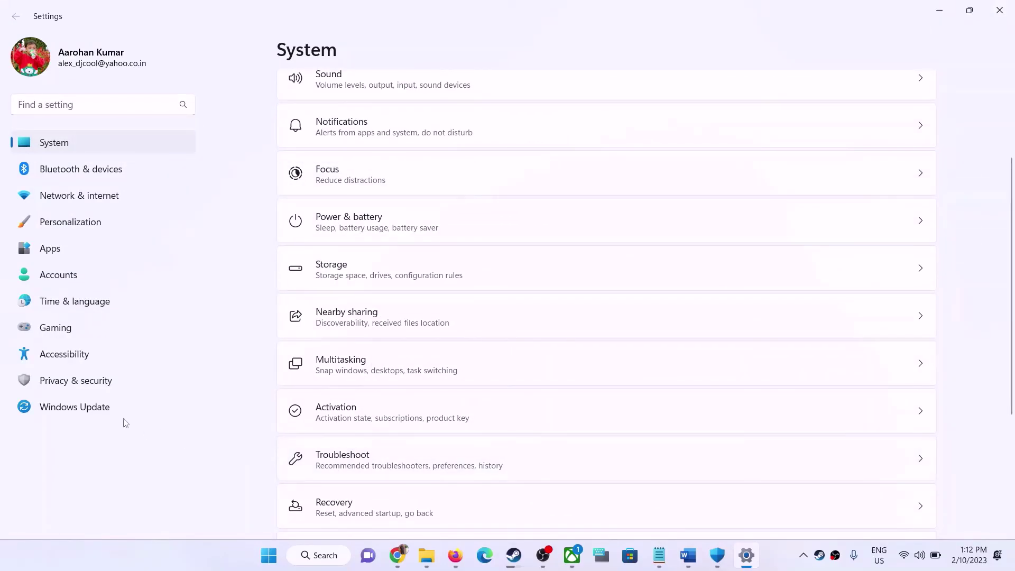
pyautogui.click(346, 466)
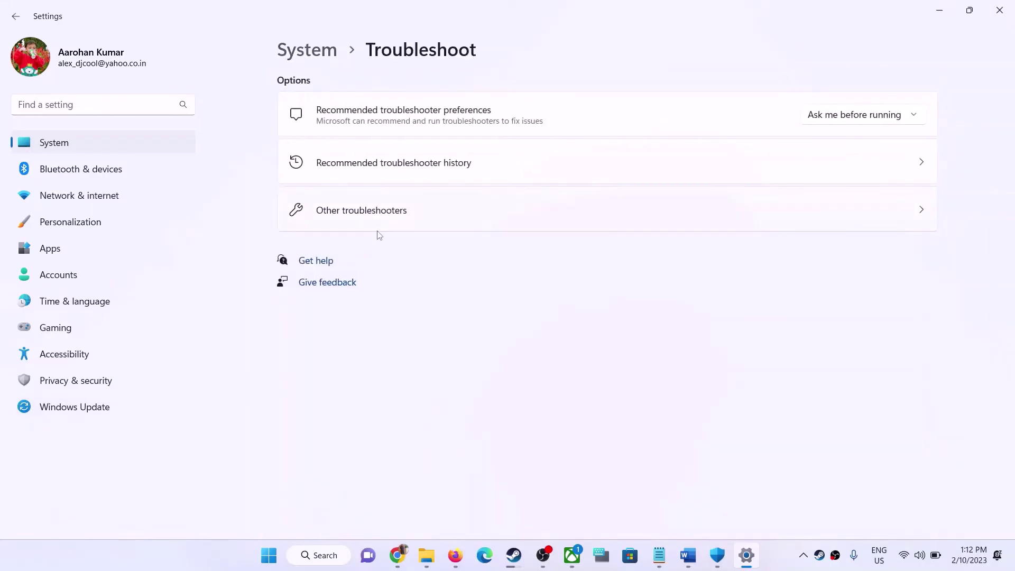
# - Open the list of other troubleshooters, locate the Network Adapter troubleshooter without running it, and close Settings
pyautogui.click(368, 220)
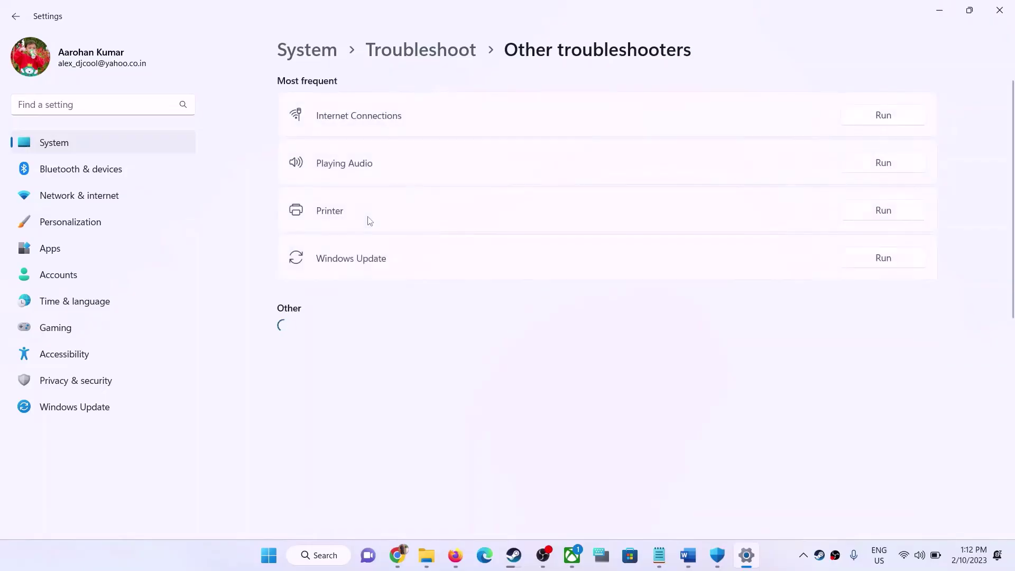
pyautogui.scroll(-1, 370, 272)
pyautogui.scroll(-1, 371, 272)
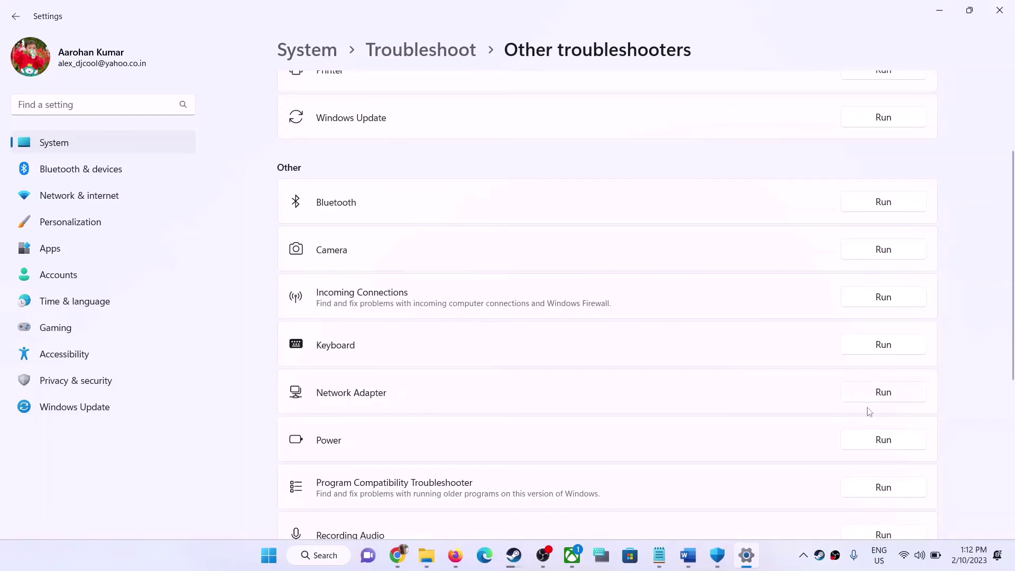
pyautogui.click(1010, 16)
# - Copy the "ipconfig /flushdns" command from Step 7 of the notes
pyautogui.scroll(-5, 455, 344)
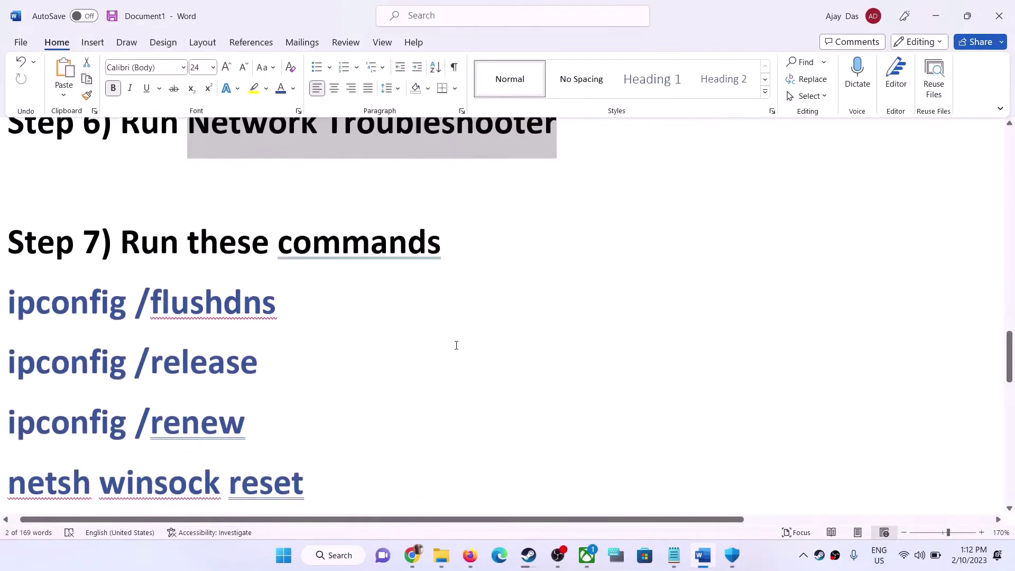
pyautogui.scroll(-3, 456, 346)
pyautogui.moveTo(275, 214); pyautogui.dragTo(1, 210)
pyautogui.hotkey('ctrl', 'c')
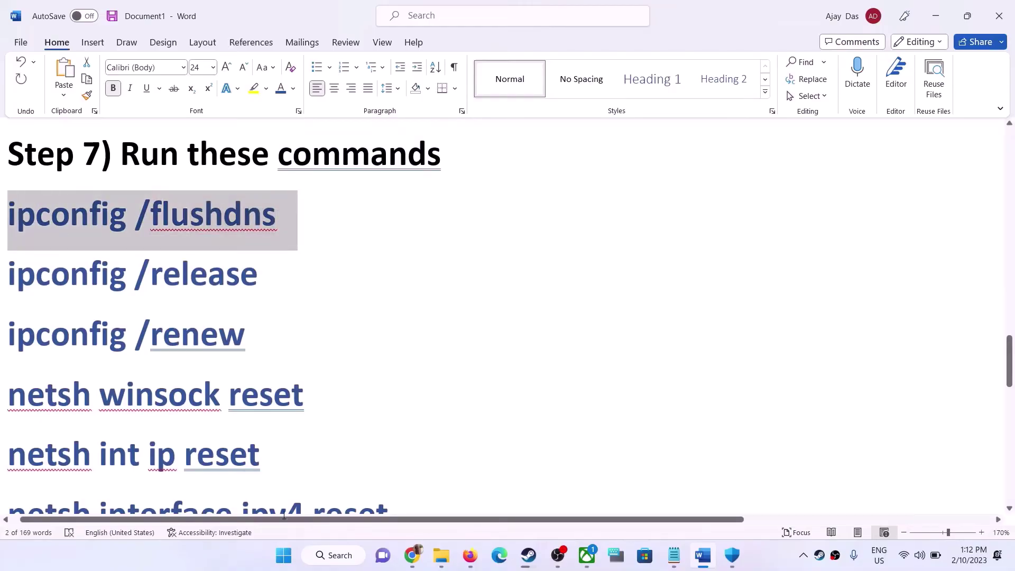
# - Search Windows for "cmd" and launch Command Prompt as administrator, allowing it to make changes to the device
pyautogui.click(288, 566)
pyautogui.write('cm')
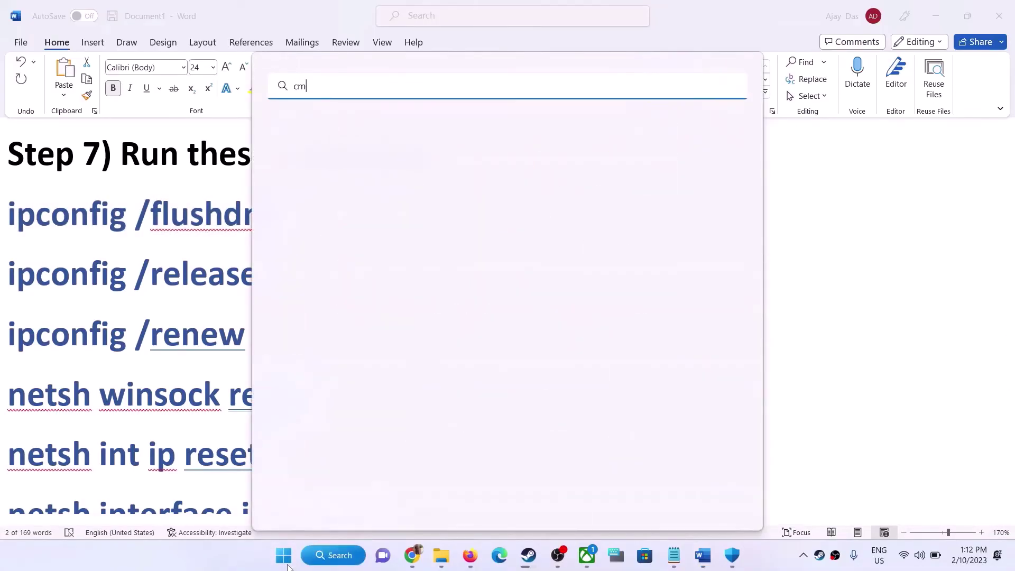
pyautogui.write('d')
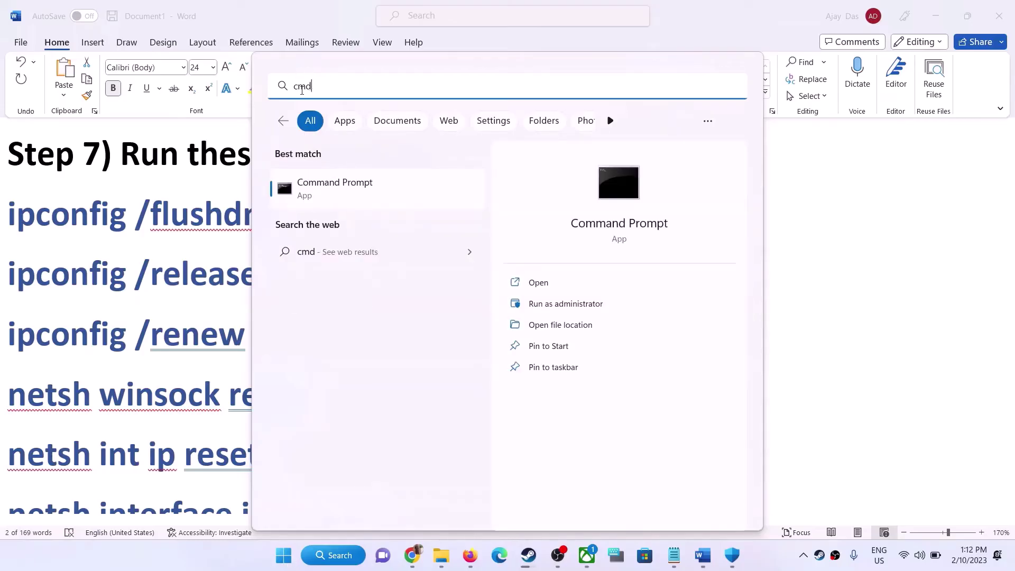
pyautogui.click(333, 197)
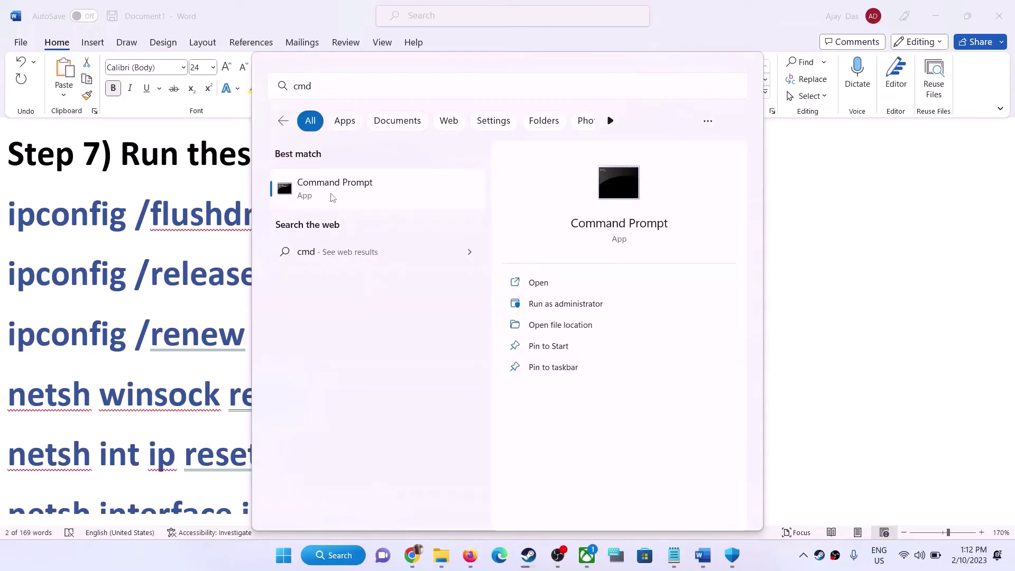
pyautogui.rightClick(373, 201)
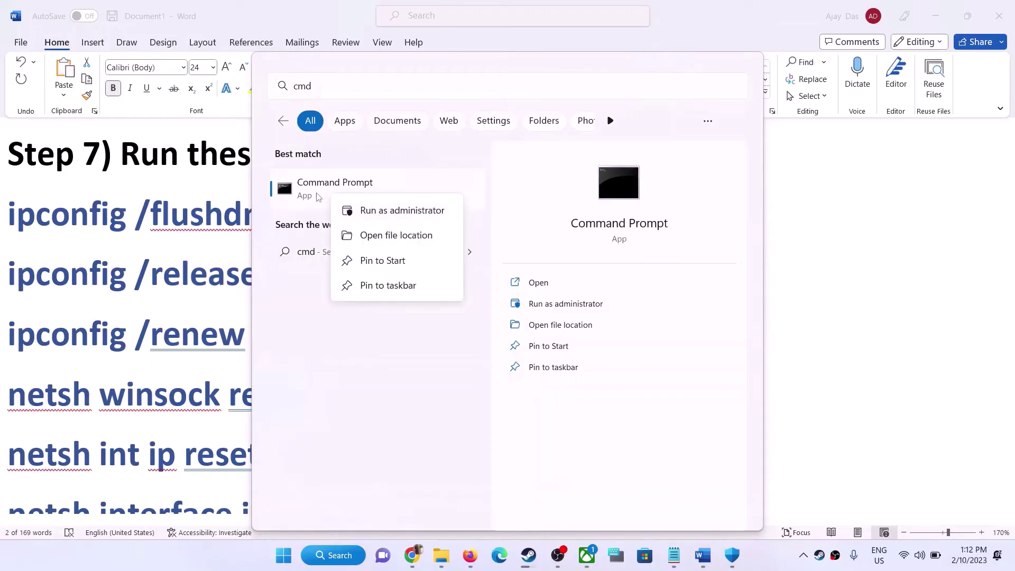
pyautogui.click(384, 215)
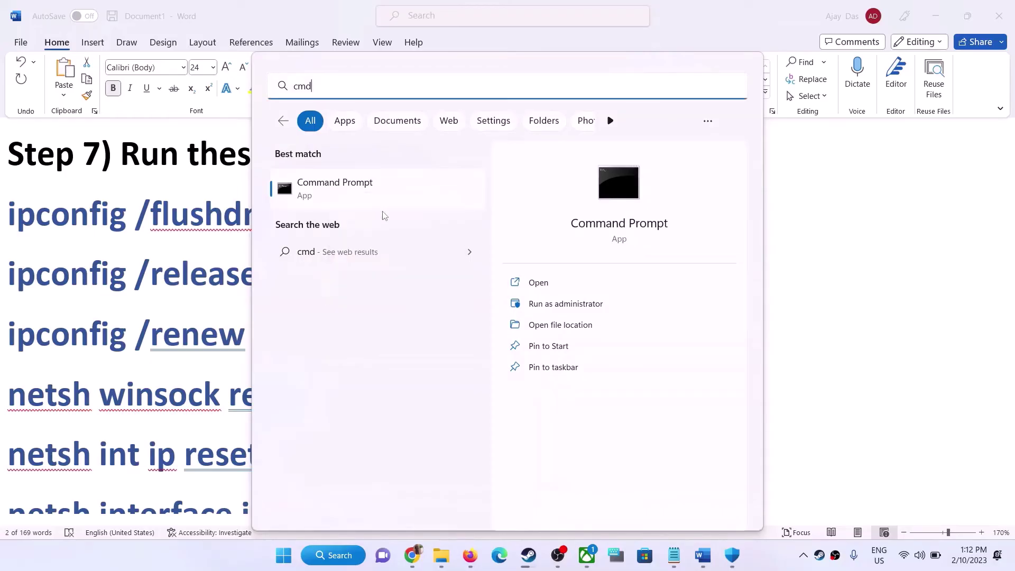
pyautogui.click(542, 305)
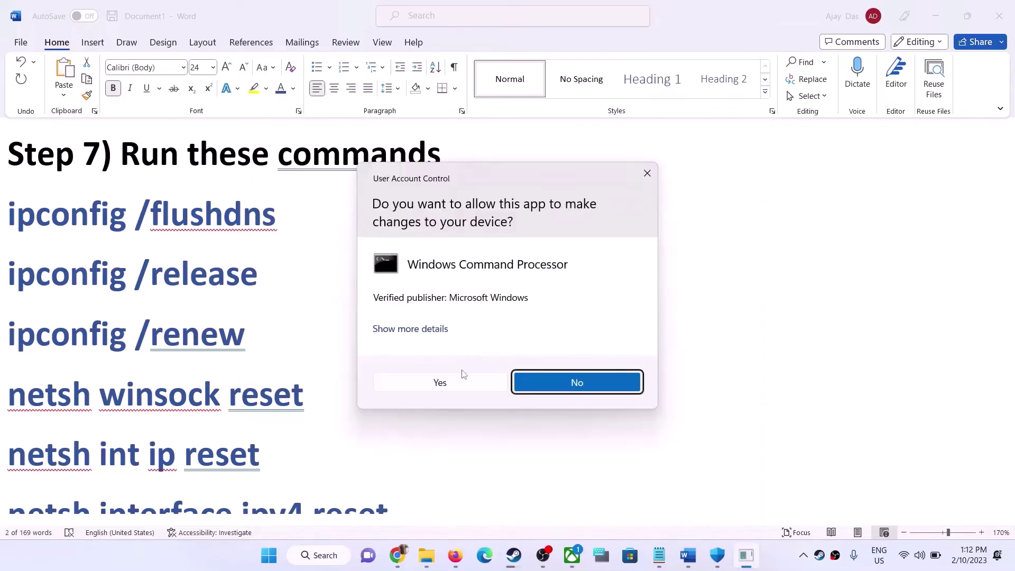
pyautogui.click(453, 382)
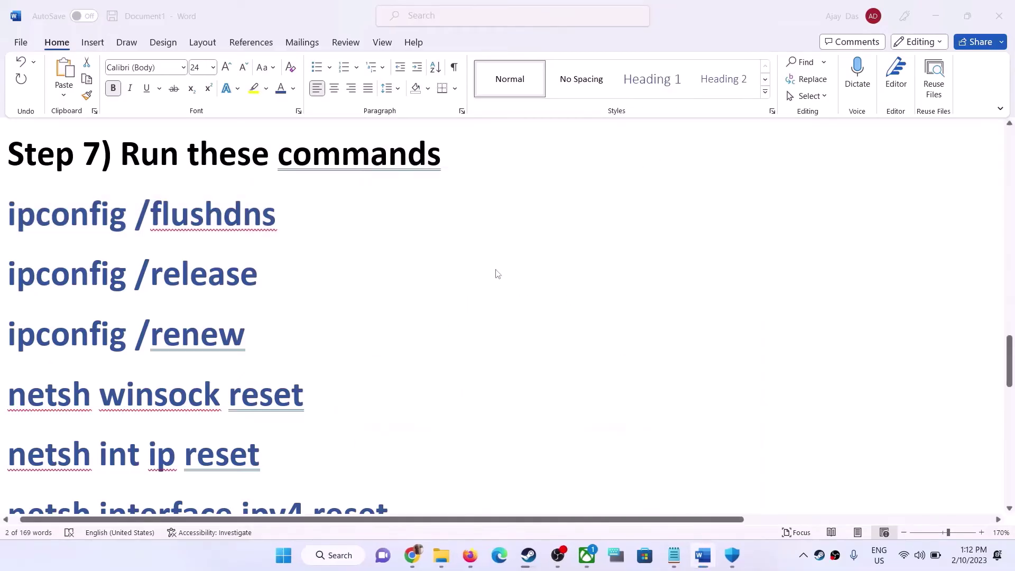
# - Run the copied "ipconfig /flushdns" command in the administrator Command Prompt and return to the notes
pyautogui.hotkey('ctrl', 'v')
pyautogui.press('Return')
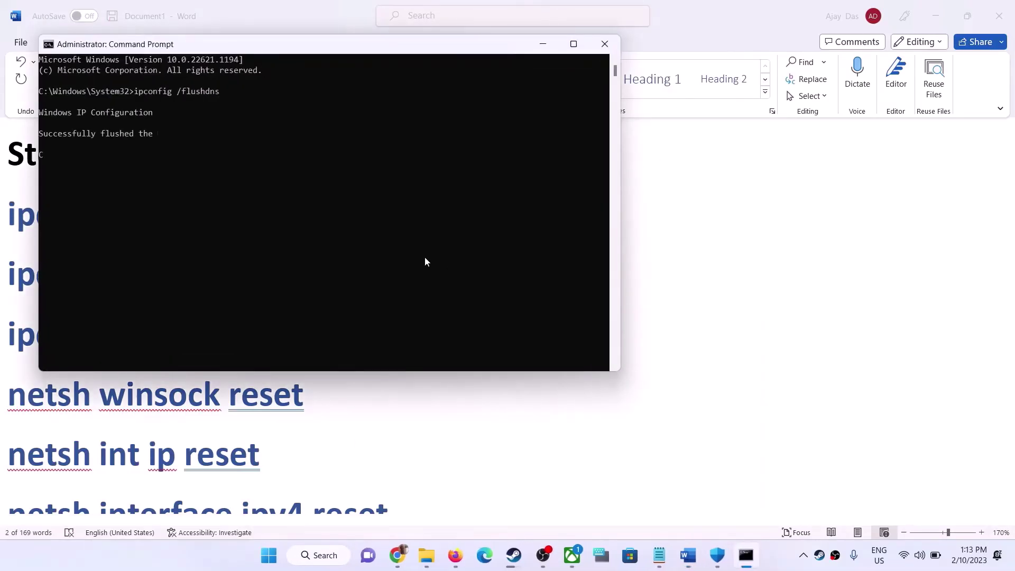
pyautogui.hotkey('alt', 'Tab')
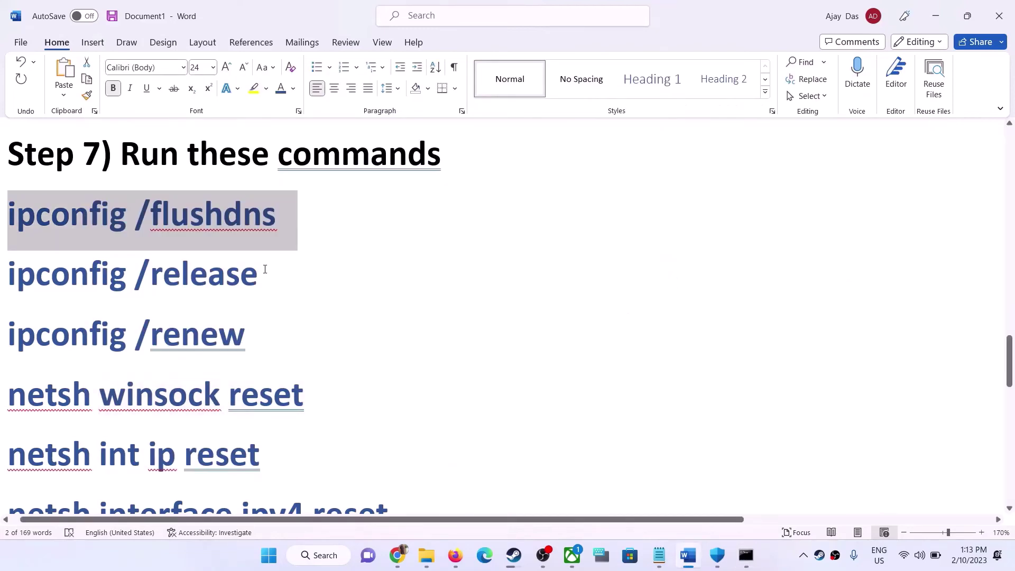
# - Copy "ipconfig /release" from the Step 7 notes and run it in Command Prompt
pyautogui.moveTo(264, 269); pyautogui.dragTo(1, 281)
pyautogui.hotkey('ctrl', 'c')
pyautogui.hotkey('alt', 'Tab')
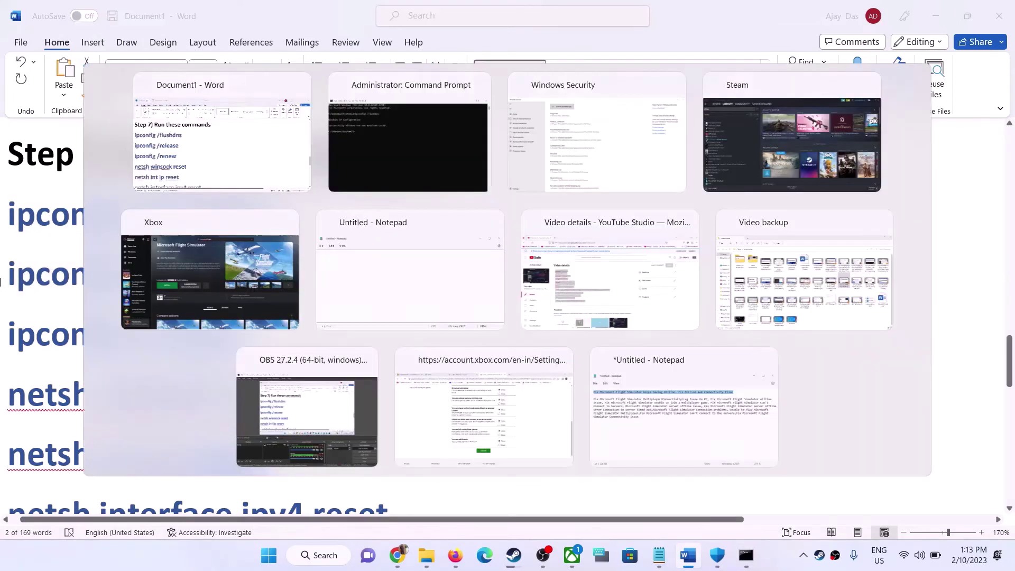
pyautogui.hotkey('ctrl', 'v')
pyautogui.press('Return')
pyautogui.hotkey('alt', 'Tab')
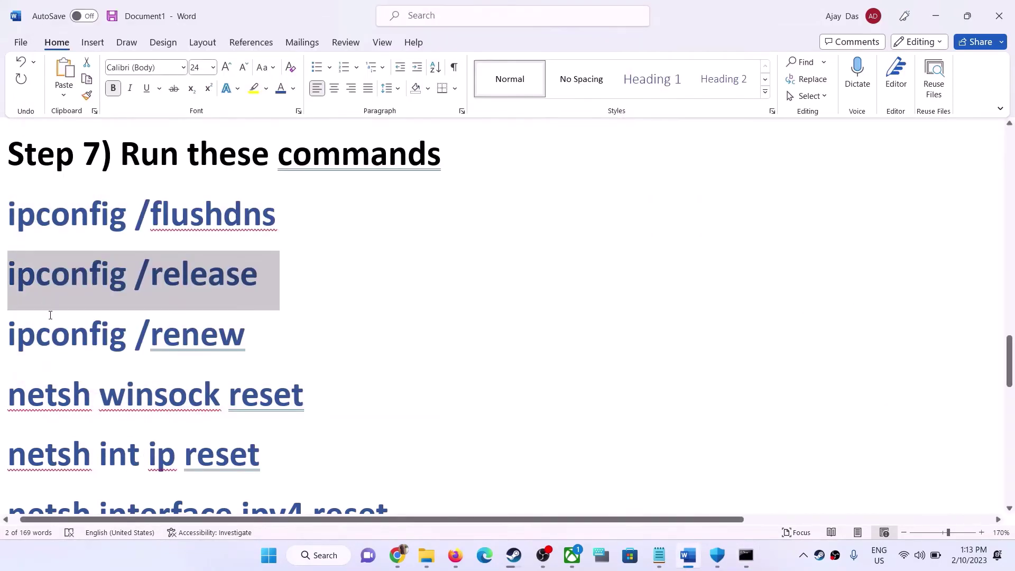
# - Copy "ipconfig /renew" from the Step 7 notes and run it in Command Prompt
pyautogui.moveTo(252, 333); pyautogui.dragTo(1, 334)
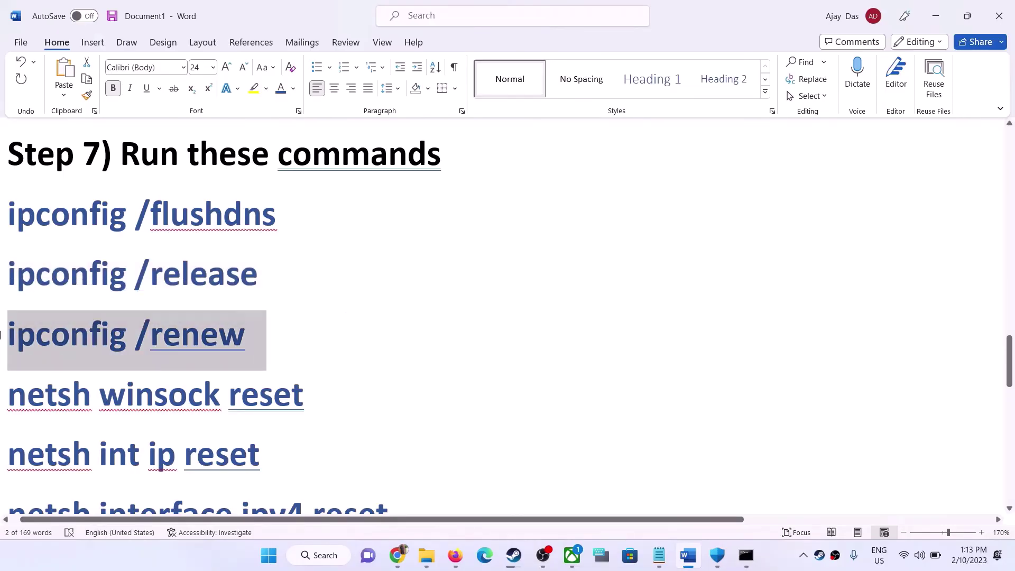
pyautogui.hotkey('ctrl', 'c')
pyautogui.hotkey('alt', 'Tab')
pyautogui.hotkey('ctrl', 'v')
pyautogui.press('Return')
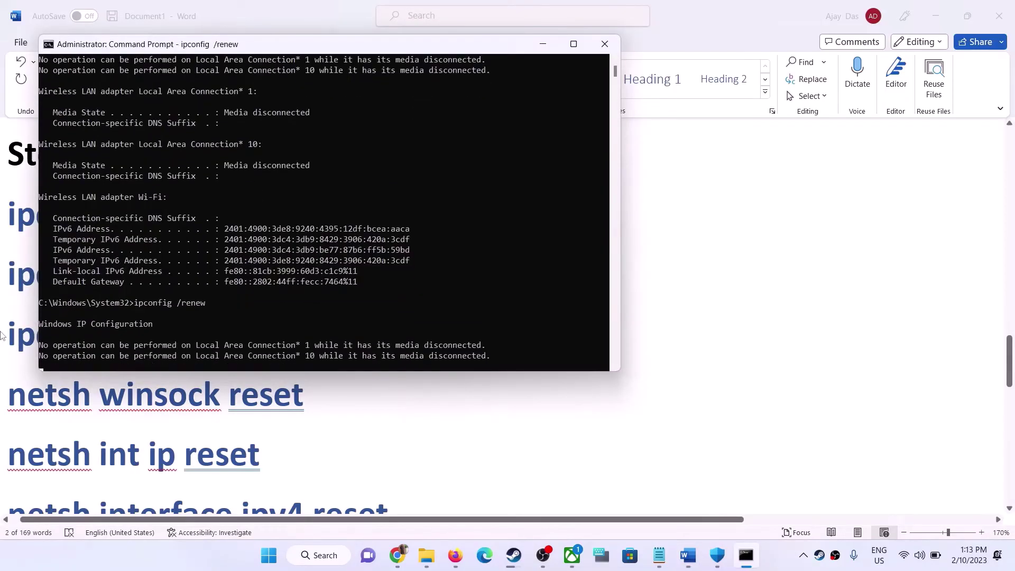
pyautogui.hotkey('alt', 'Tab')
# - Copy "netsh winsock reset" from the Step 7 notes and run it in Command Prompt
pyautogui.doubleClick(304, 390)
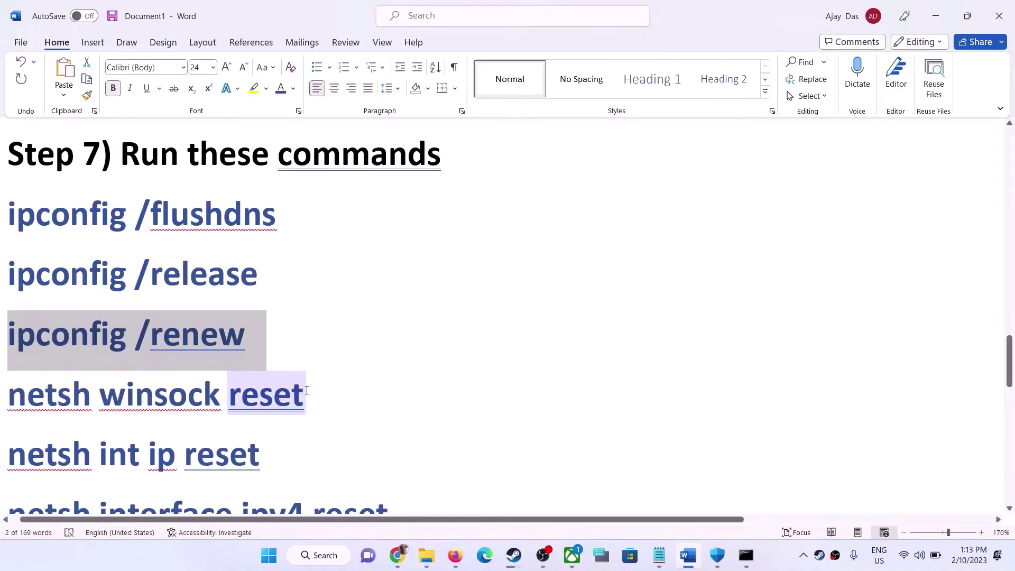
pyautogui.moveTo(307, 390); pyautogui.dragTo(50, 407)
pyautogui.hotkey('ctrl', 'c')
pyautogui.hotkey('alt', 'Tab')
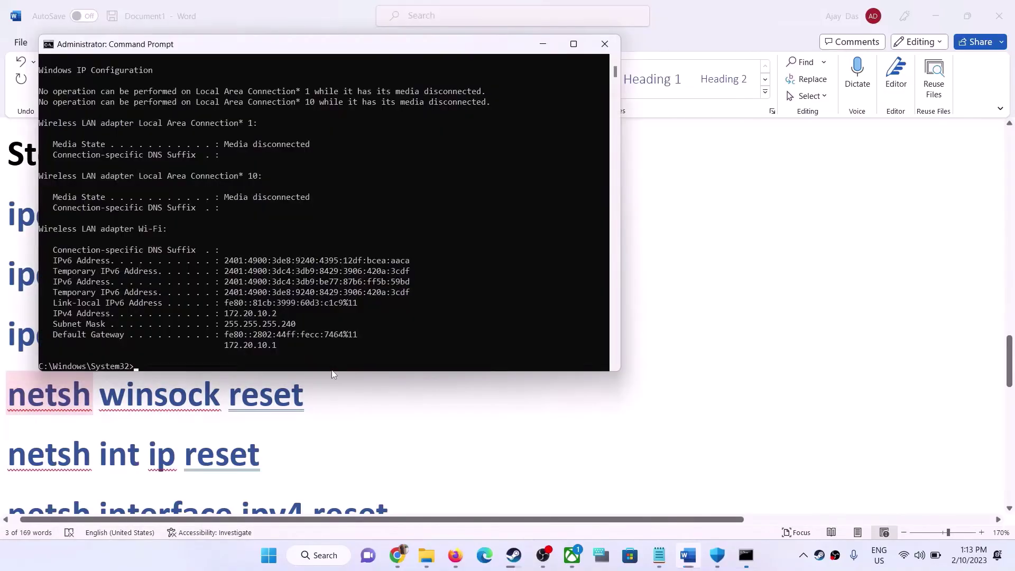
pyautogui.hotkey('ctrl', 'v')
pyautogui.press('Return')
pyautogui.hotkey('alt', 'Tab')
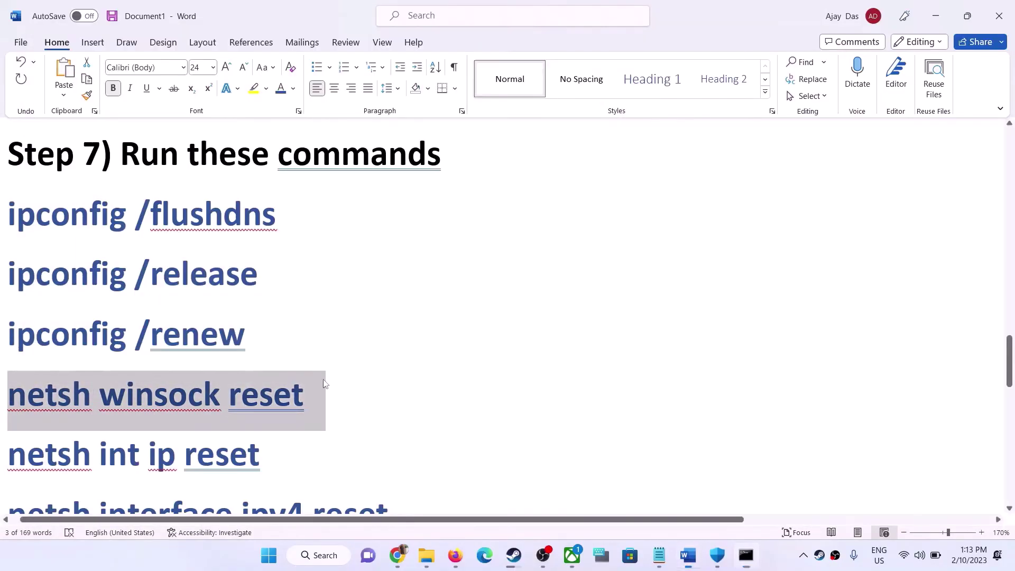
# - Copy "netsh int ip reset" from the Step 7 notes and run it in Command Prompt
pyautogui.scroll(-4, 324, 386)
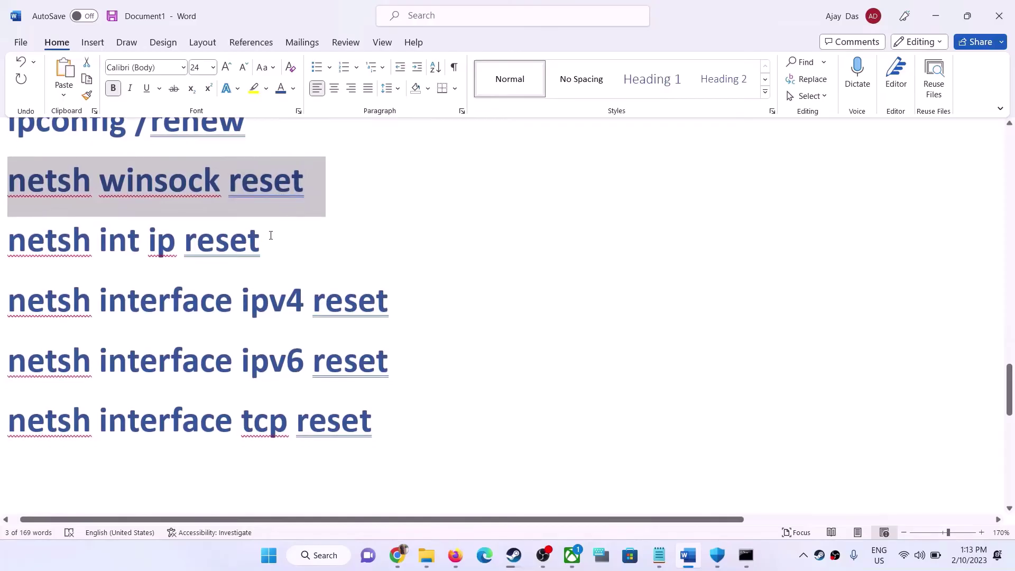
pyautogui.moveTo(269, 239); pyautogui.dragTo(1, 257)
pyautogui.hotkey('ctrl', 'c')
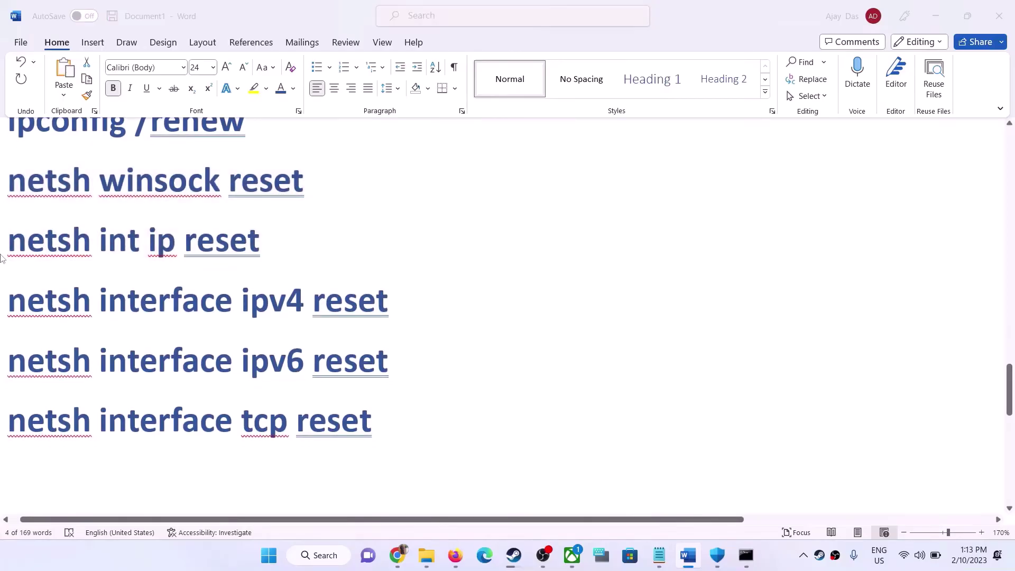
pyautogui.hotkey('alt', 'Tab')
pyautogui.hotkey('ctrl', 'v')
pyautogui.press('Return')
pyautogui.click(1, 257)
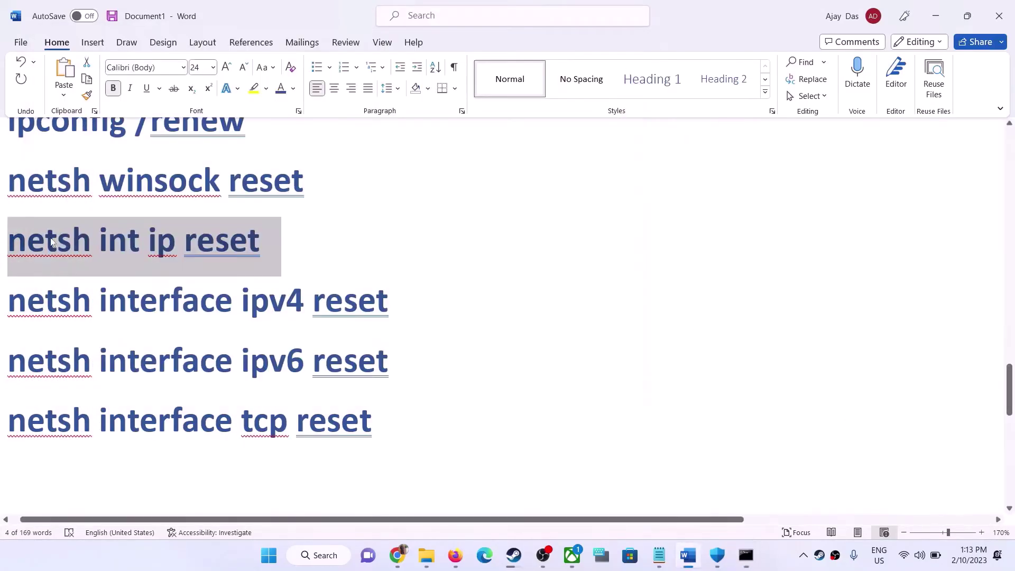
# - Copy "netsh interface ipv4 reset" from the Step 7 notes and run it in Command Prompt
pyautogui.moveTo(405, 308); pyautogui.dragTo(1, 326)
pyautogui.hotkey('ctrl', 'c')
pyautogui.hotkey('alt', 'Tab')
pyautogui.hotkey('ctrl', 'v')
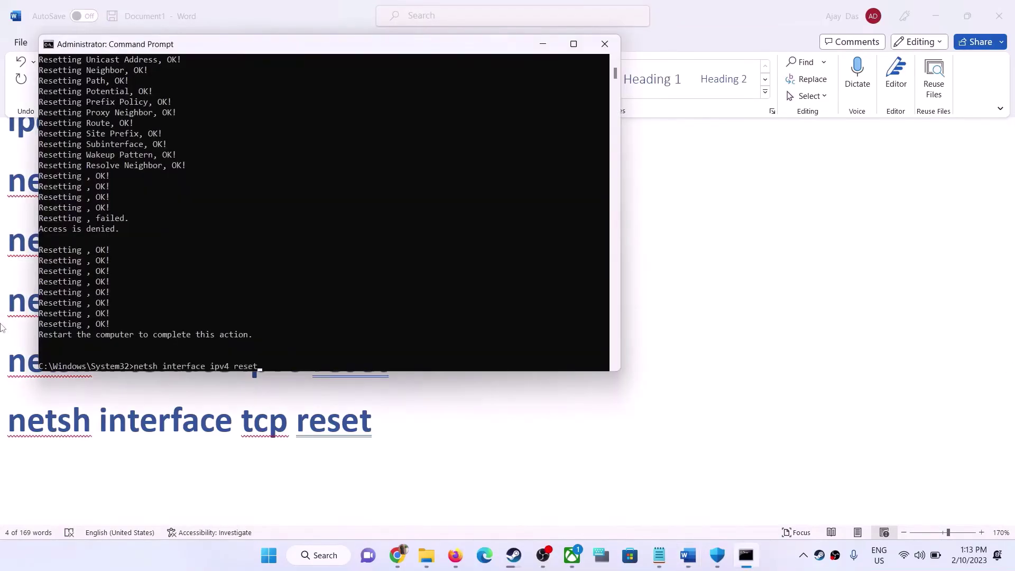
pyautogui.press('Return')
pyautogui.click(1, 327)
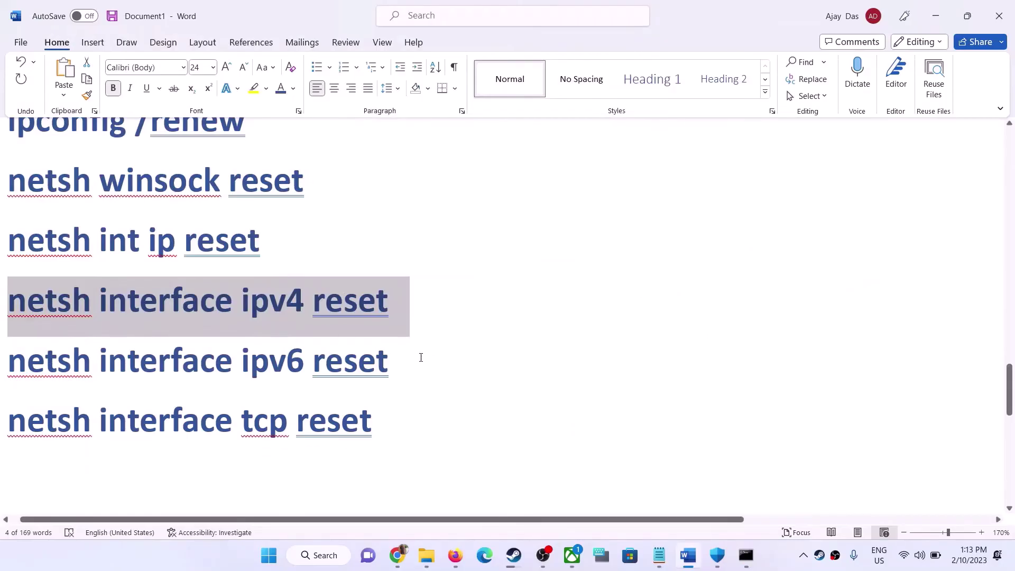
# - Copy "netsh interface ipv6 reset" from the Step 7 notes and run it in Command Prompt
pyautogui.moveTo(389, 358); pyautogui.dragTo(11, 368)
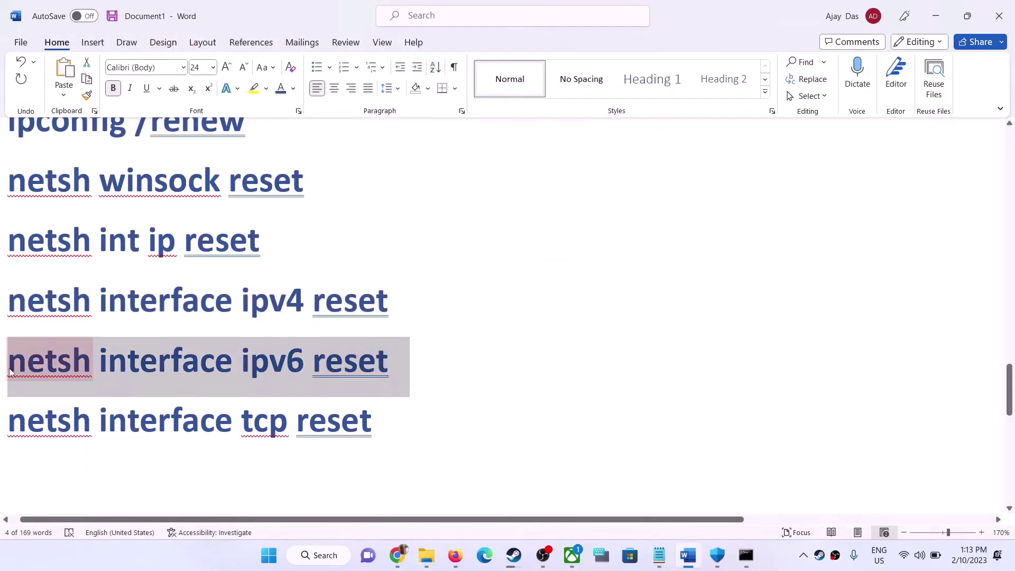
pyautogui.hotkey('ctrl', 'c')
pyautogui.hotkey('alt', 'Tab')
pyautogui.hotkey('ctrl', 'v')
pyautogui.press('Return')
pyautogui.click(132, 390)
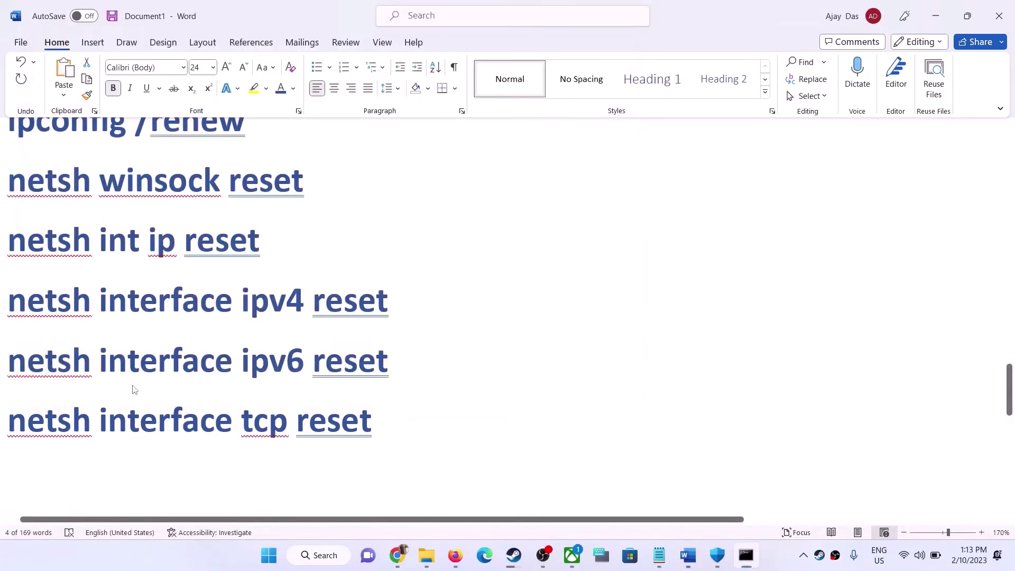
pyautogui.tripleClick(132, 389)
# - Copy "netsh interface tcp reset" from the notes, run it in Command Prompt, and close the window after highlighting the restart notice
pyautogui.moveTo(374, 421); pyautogui.dragTo(26, 447)
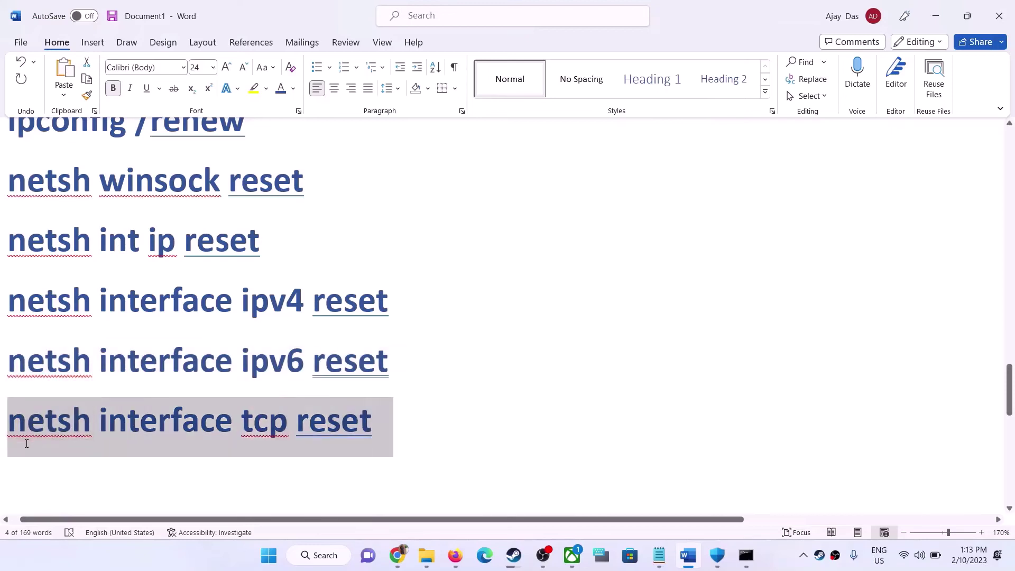
pyautogui.hotkey('ctrl', 'c')
pyautogui.hotkey('alt', 'Tab')
pyautogui.hotkey('ctrl', 'v')
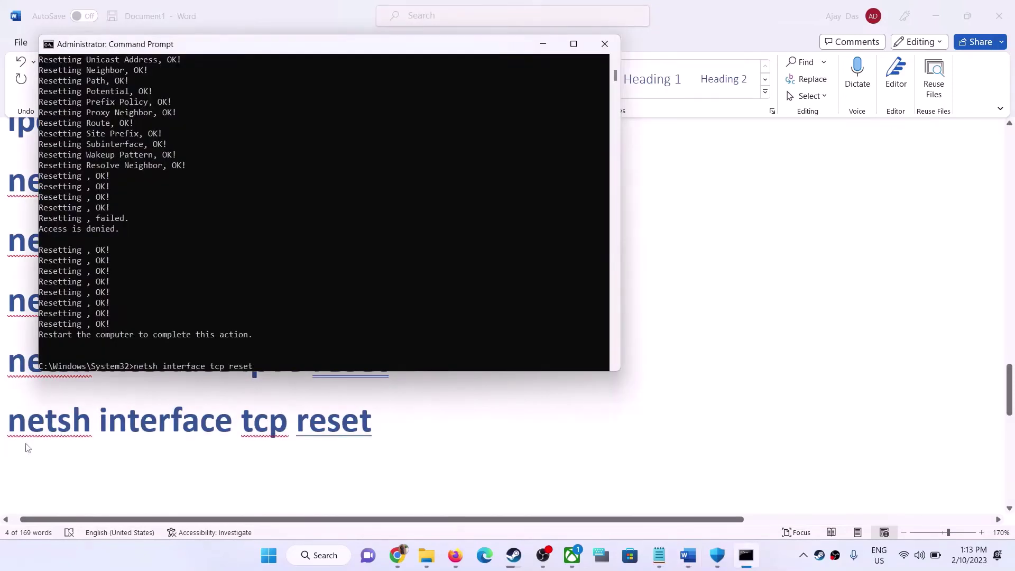
pyautogui.press('Return')
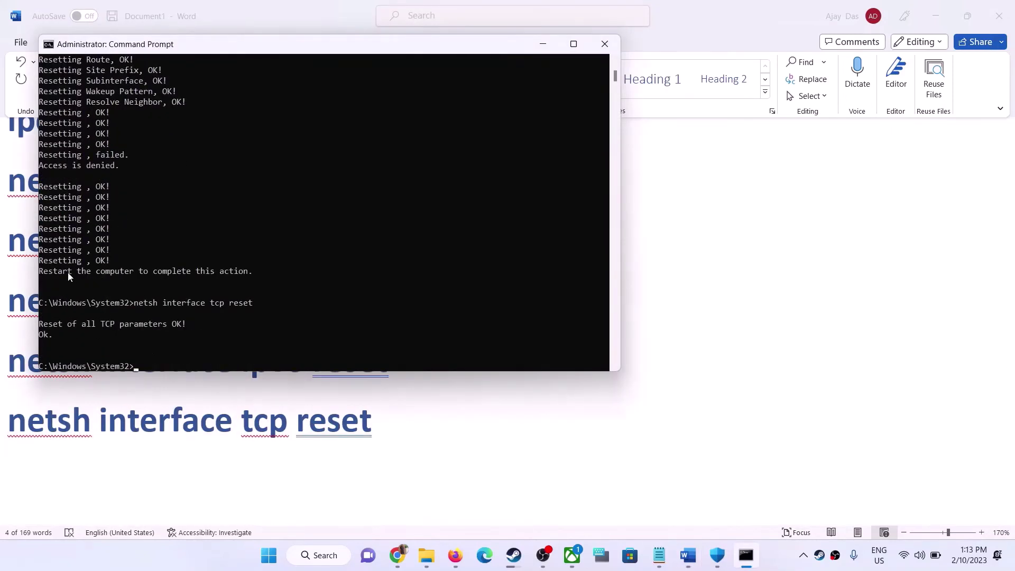
pyautogui.moveTo(67, 272); pyautogui.dragTo(216, 273)
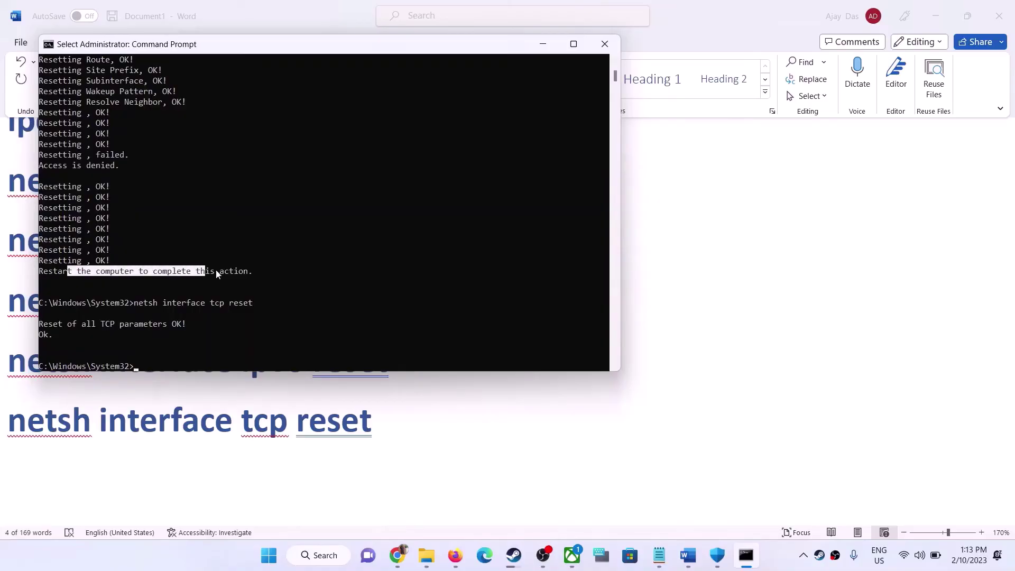
pyautogui.click(606, 45)
# - Bring up the Start menu's power options without choosing Restart, dismiss them, and move on to Step 8 in the notes
pyautogui.press('super')
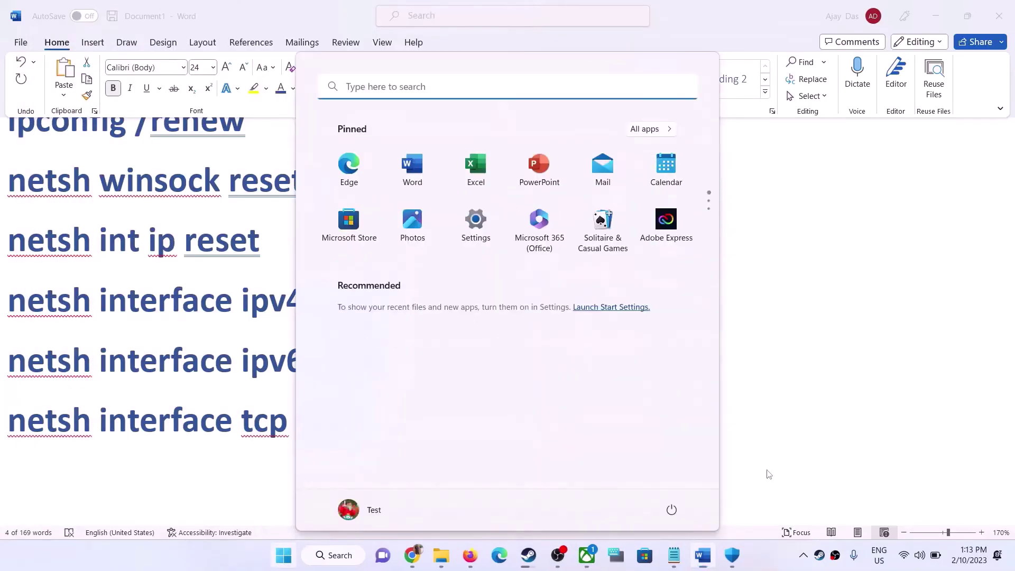
pyautogui.click(679, 514)
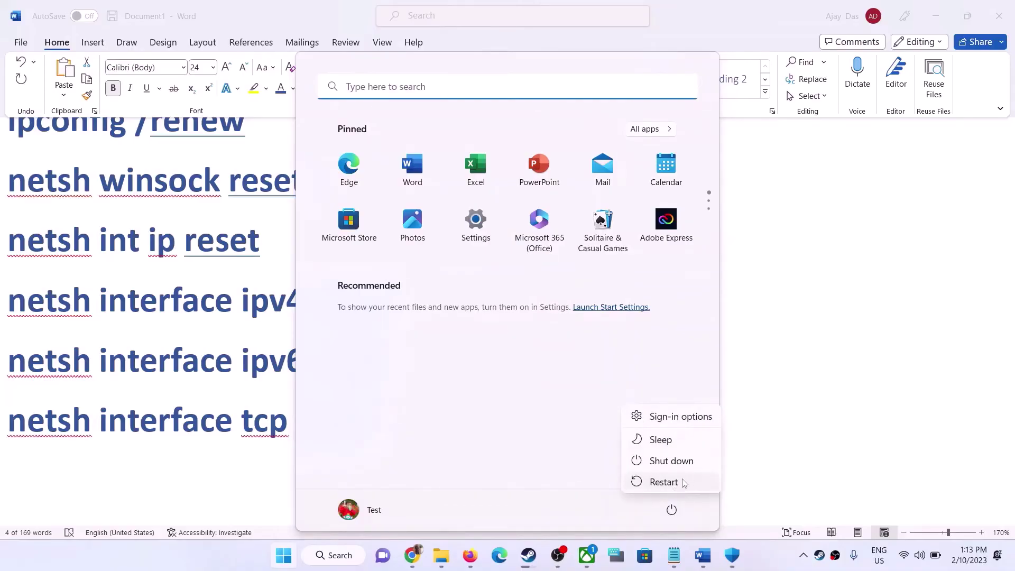
pyautogui.click(180, 359)
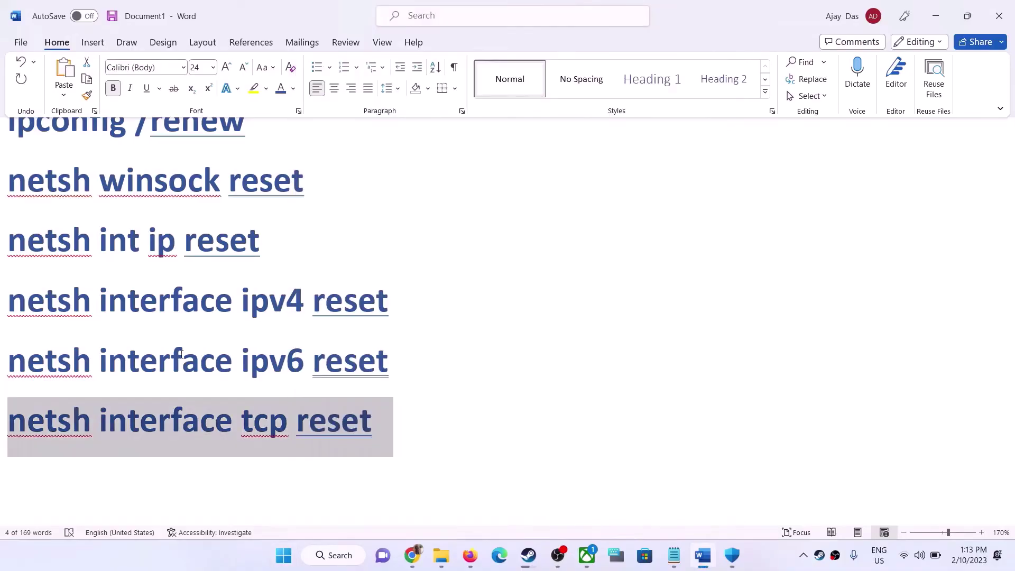
pyautogui.click(211, 353)
pyautogui.scroll(-4, 212, 352)
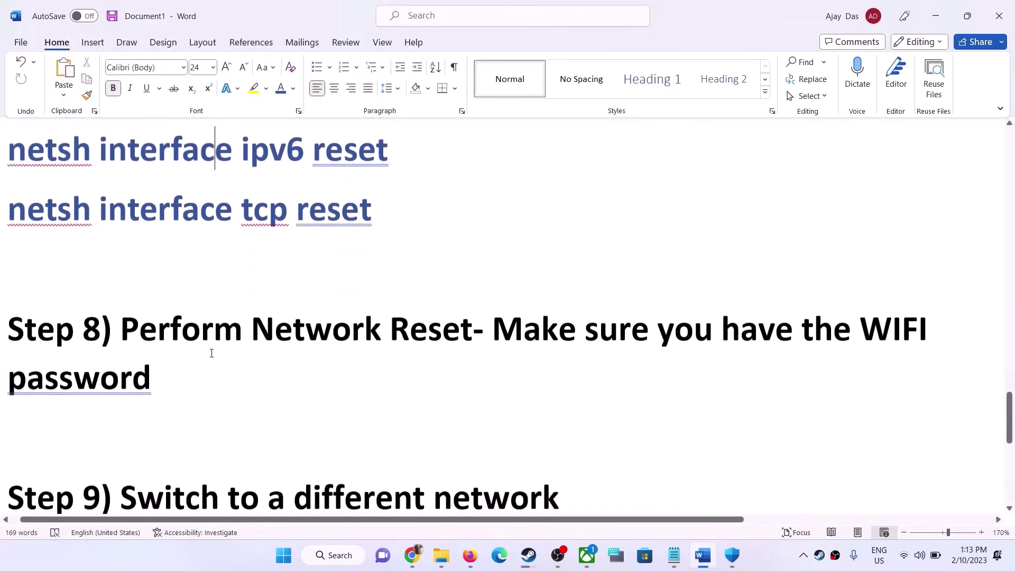
# - Highlight the Step 8 reminder in the notes about having the WIFI password before performing a network reset
pyautogui.scroll(1, 211, 353)
pyautogui.moveTo(120, 394); pyautogui.dragTo(282, 451)
pyautogui.click(491, 392)
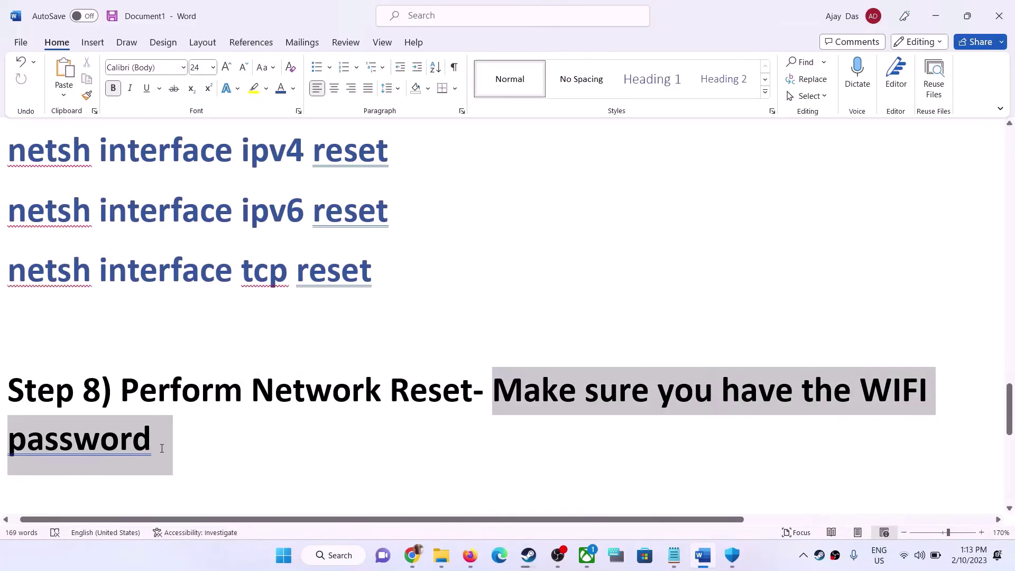
pyautogui.moveTo(162, 448); pyautogui.dragTo(154, 447)
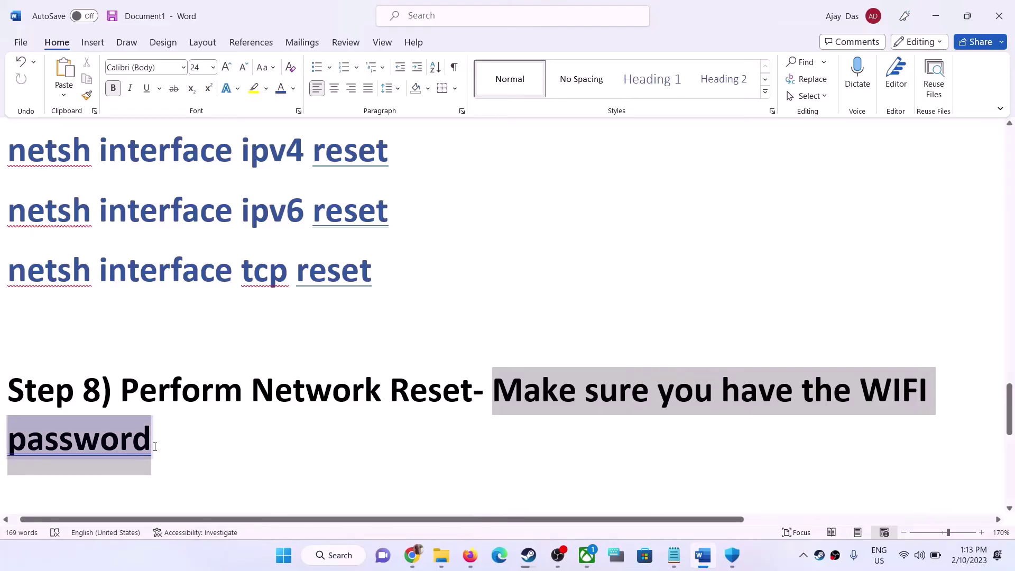
pyautogui.click(189, 382)
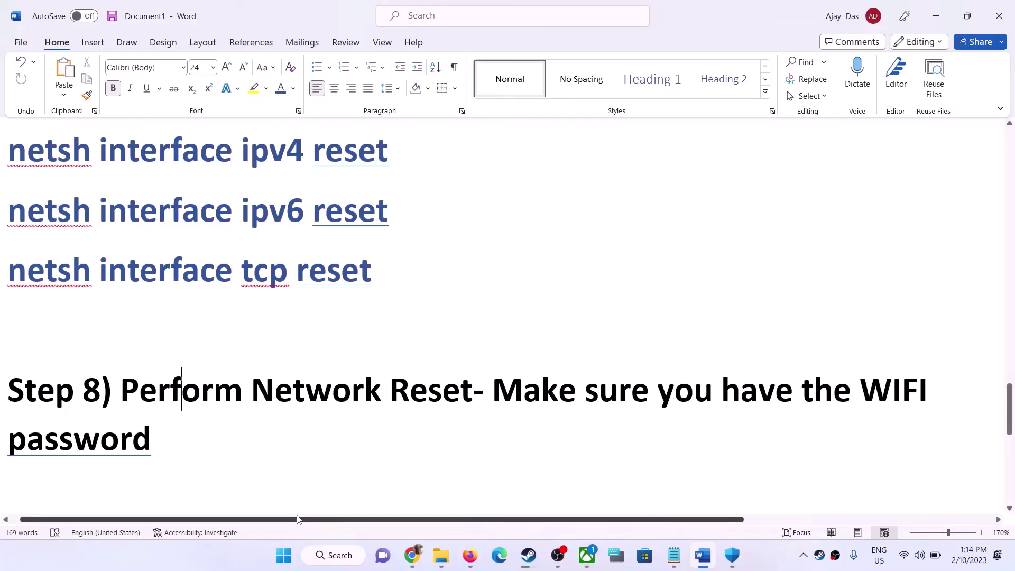
# - Go to Network reset in the advanced network settings of Windows Settings, request the reset, and decline the confirmation
pyautogui.press('super+i')
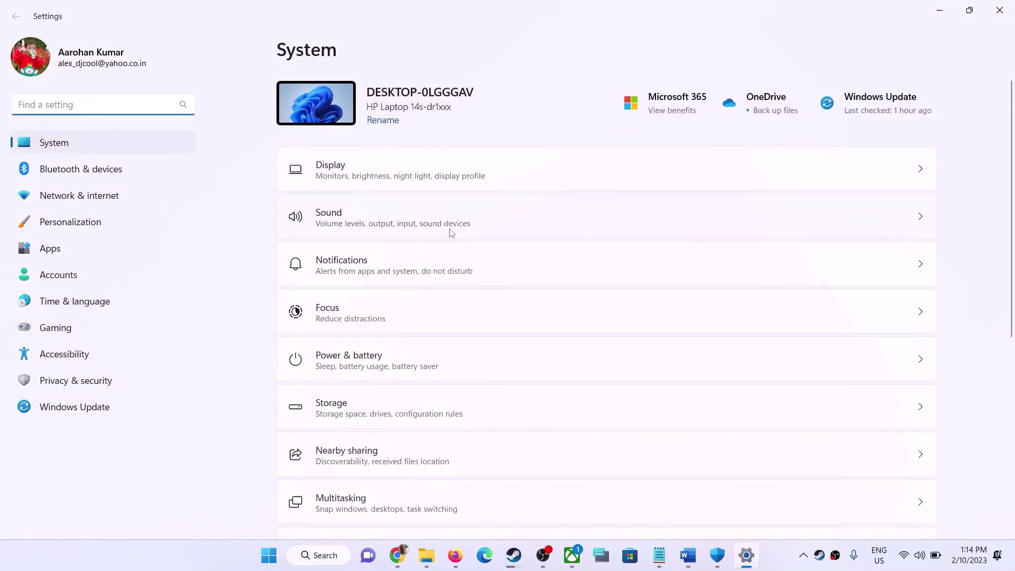
pyautogui.click(98, 196)
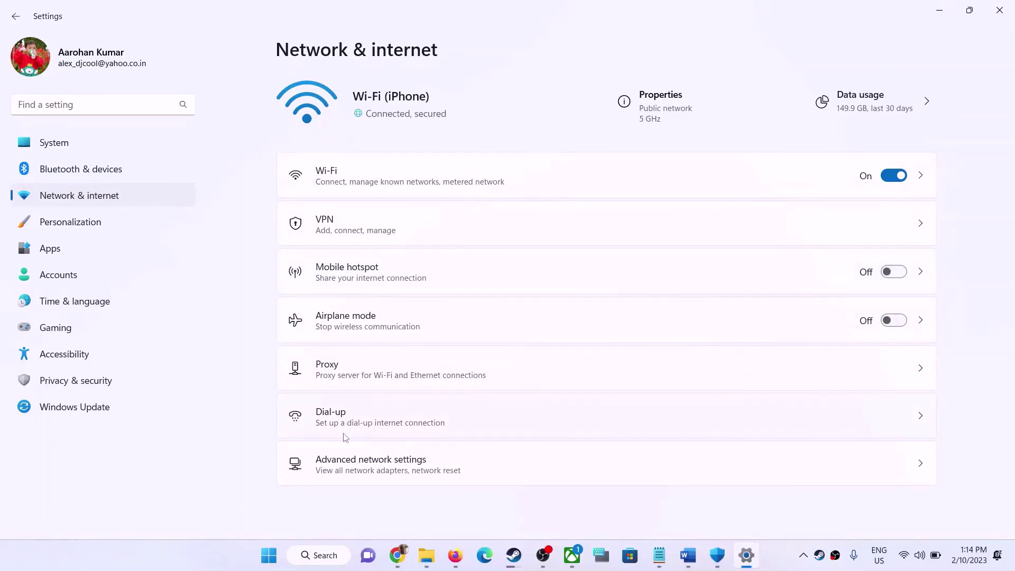
pyautogui.click(387, 470)
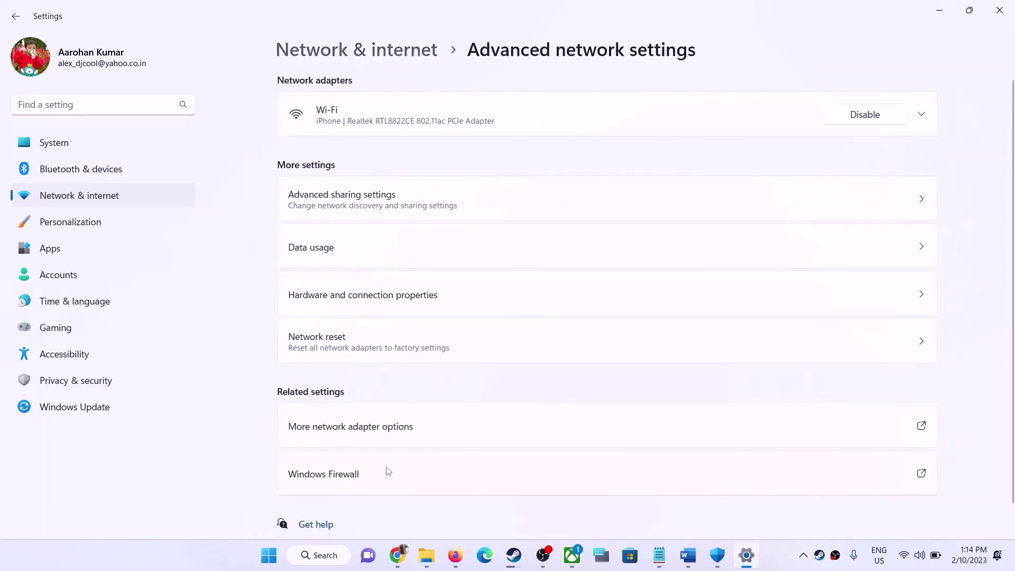
pyautogui.scroll(-1, 414, 413)
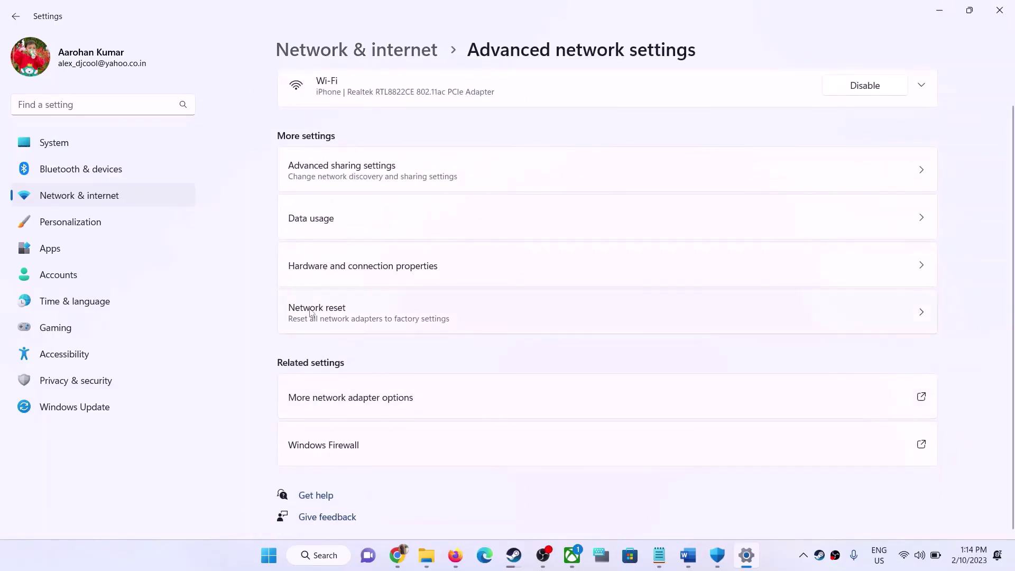
pyautogui.click(336, 313)
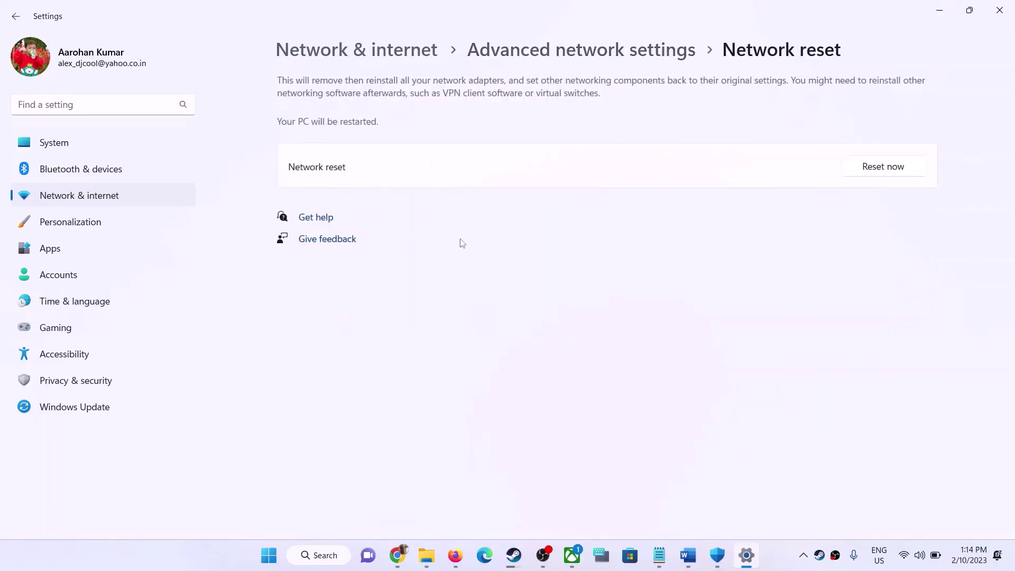
pyautogui.click(883, 166)
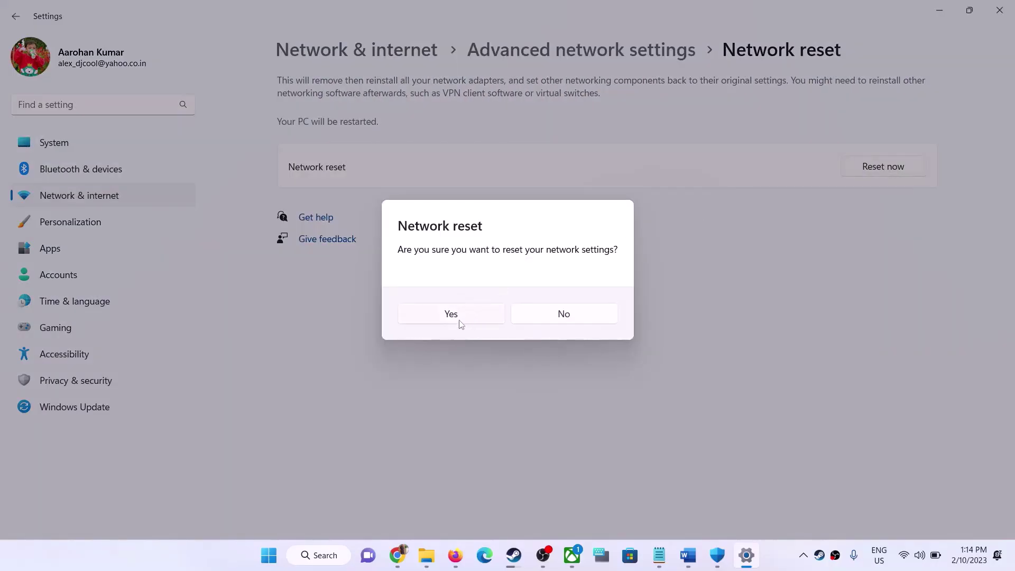
pyautogui.click(547, 320)
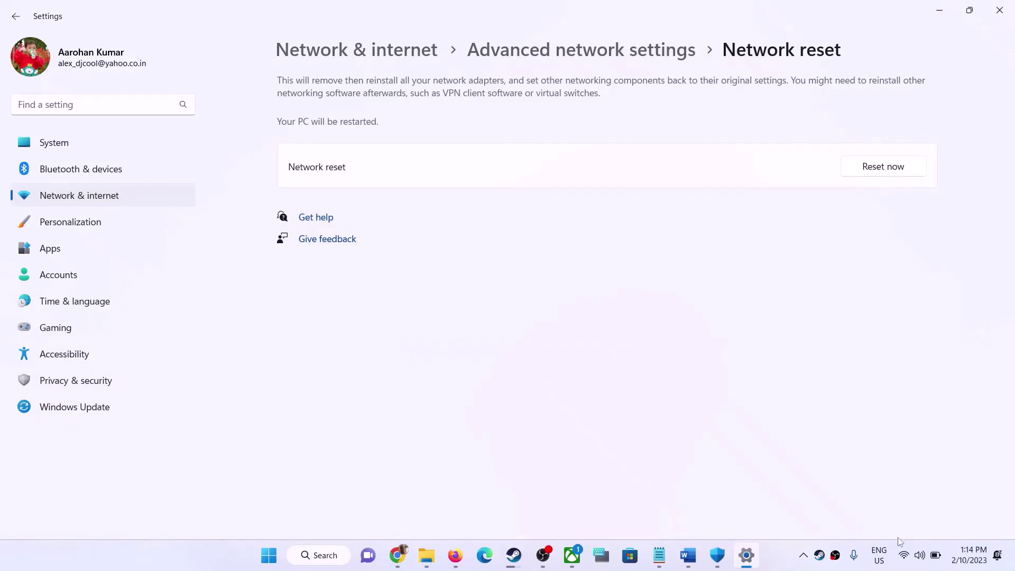
# - Check the list of available Wi-Fi networks, dismiss it, and close Settings to return to the notes
pyautogui.click(904, 554)
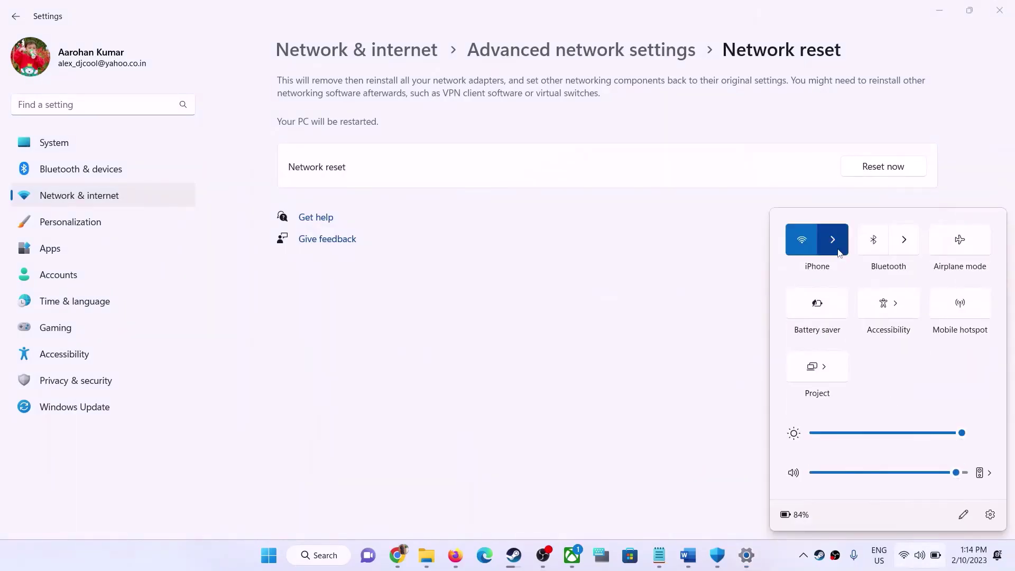
pyautogui.click(835, 246)
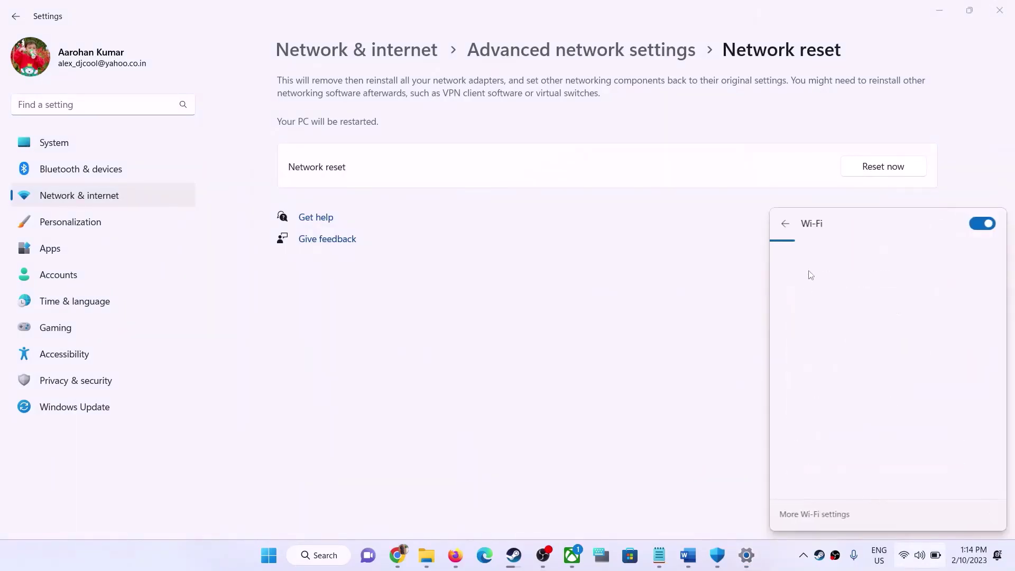
pyautogui.click(713, 329)
pyautogui.click(989, 17)
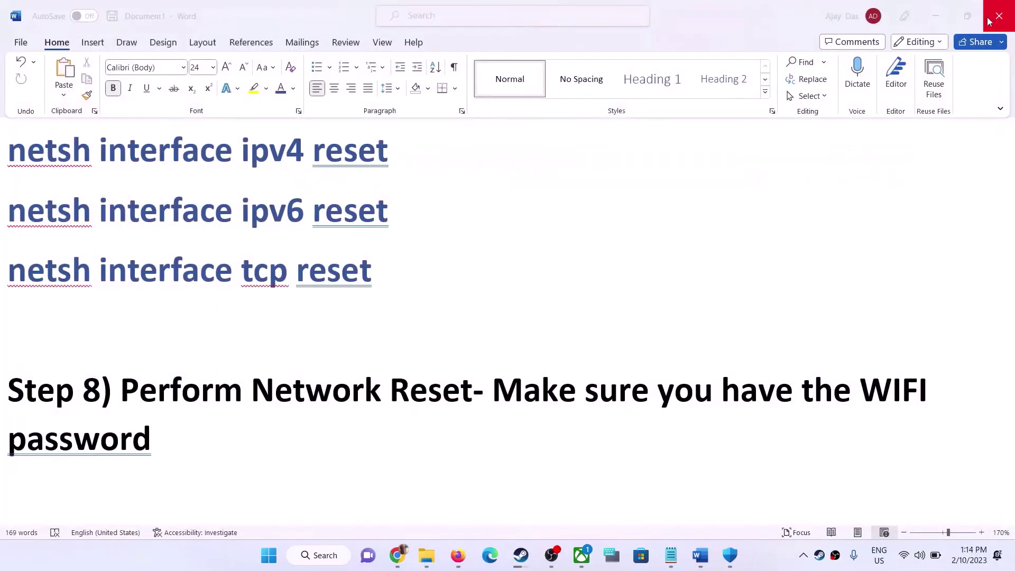
# - Highlight "Switch to a different network" under Step 9 in the notes and look at the Wi-Fi network list
pyautogui.scroll(-3, 381, 316)
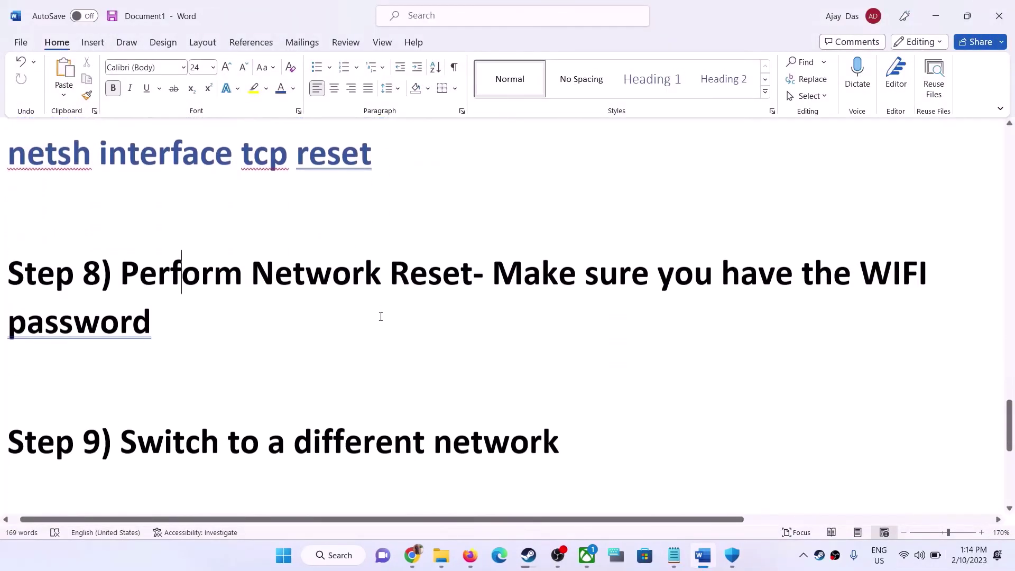
pyautogui.moveTo(121, 438); pyautogui.dragTo(559, 439)
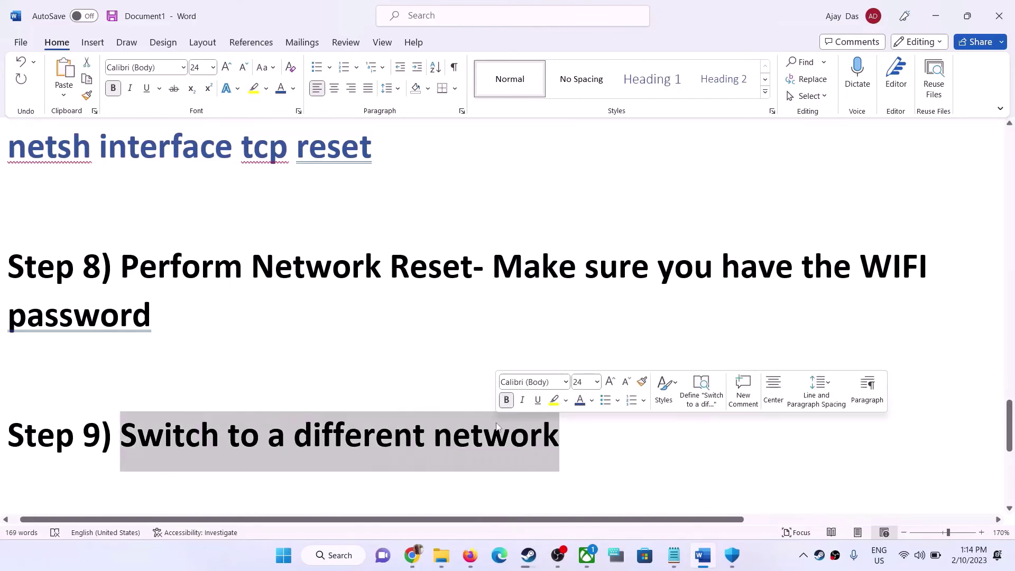
pyautogui.click(919, 555)
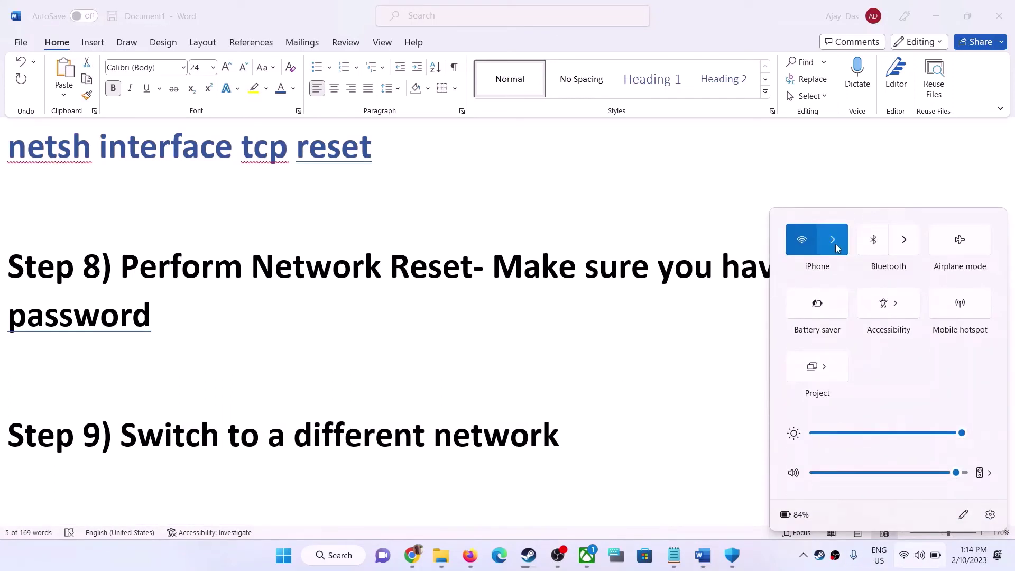
pyautogui.click(836, 244)
pyautogui.click(496, 397)
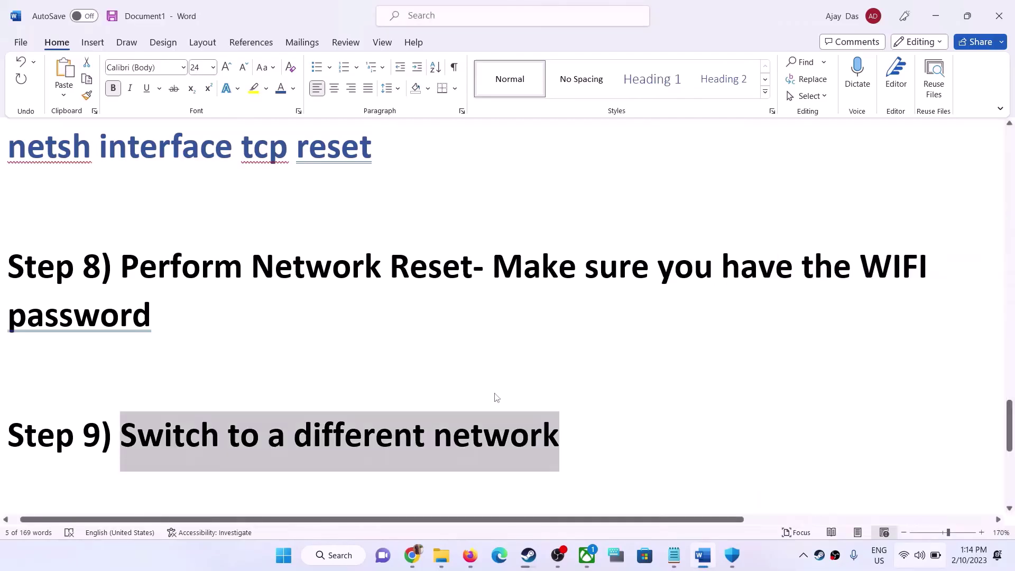
# - Move on to Step 10 in the notes and highlight "Use Ethernet connection"
pyautogui.scroll(-5, 496, 397)
pyautogui.scroll(2, 494, 392)
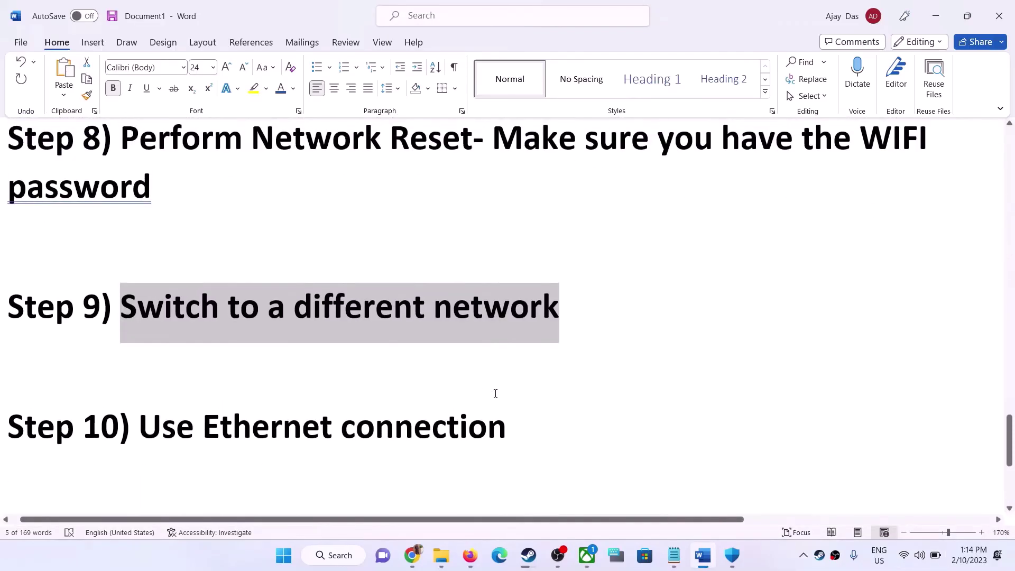
pyautogui.scroll(1, 495, 393)
pyautogui.moveTo(175, 444); pyautogui.dragTo(505, 448)
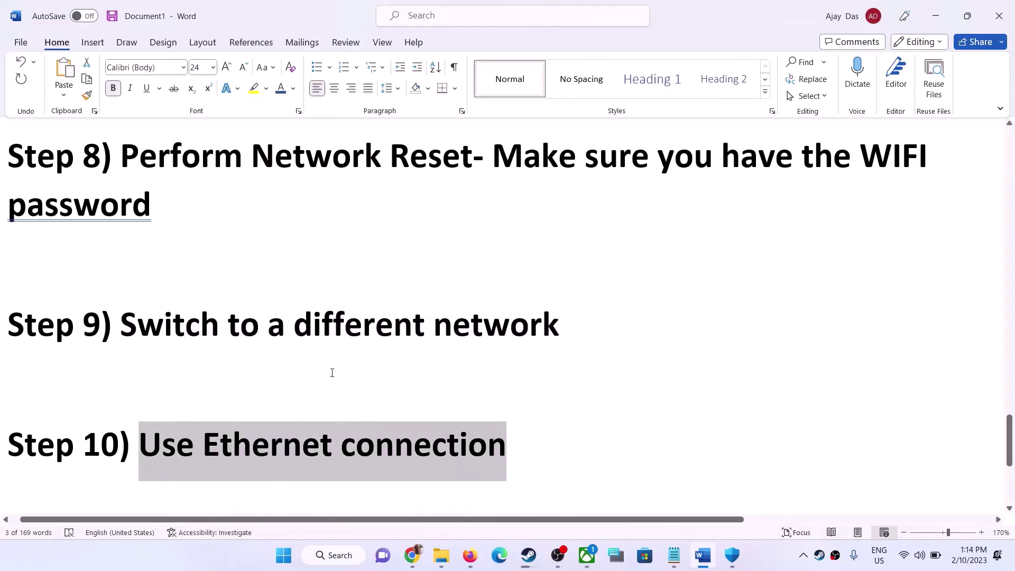
pyautogui.scroll(-2, 332, 373)
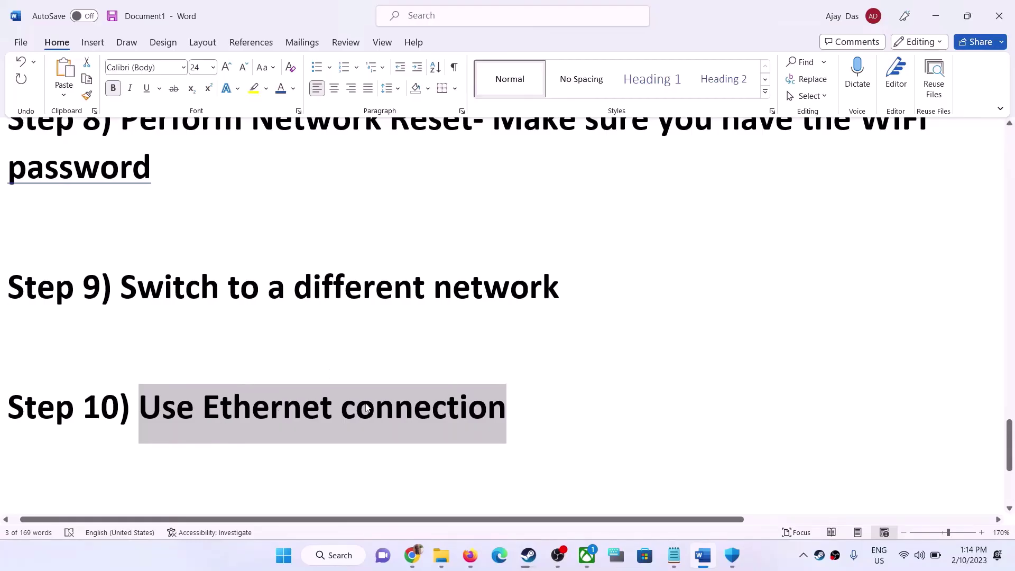
# - Highlight "Update Windows" under Step 11, run a check for updates in Windows Update, and minimize Settings
pyautogui.scroll(-3, 367, 407)
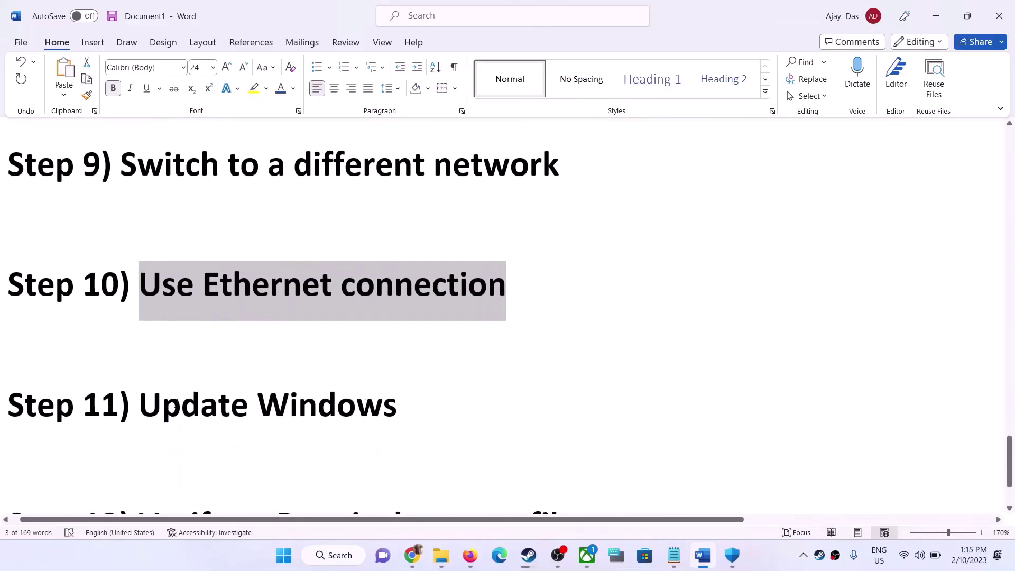
pyautogui.moveTo(140, 406); pyautogui.dragTo(385, 402)
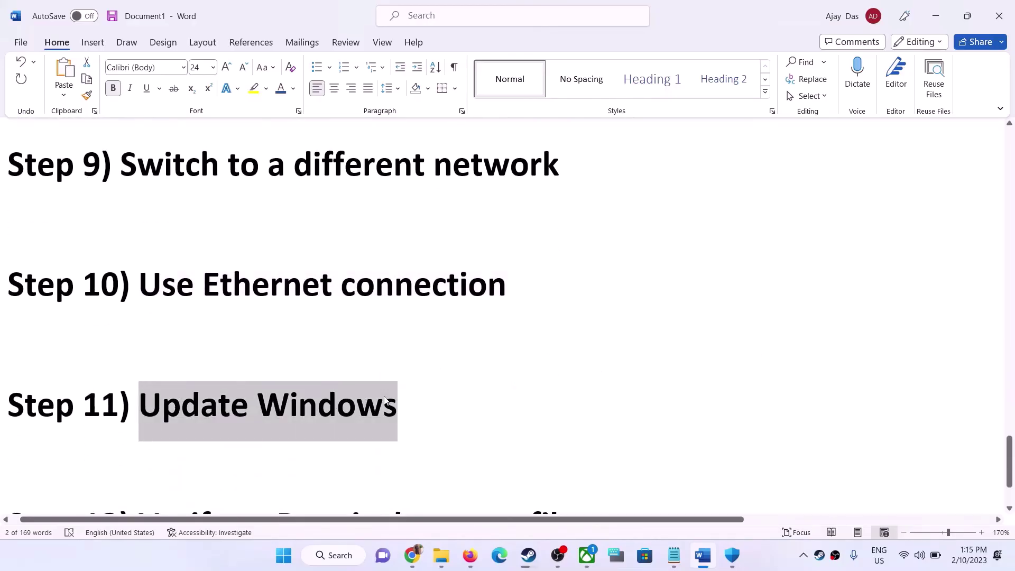
pyautogui.press('super+i')
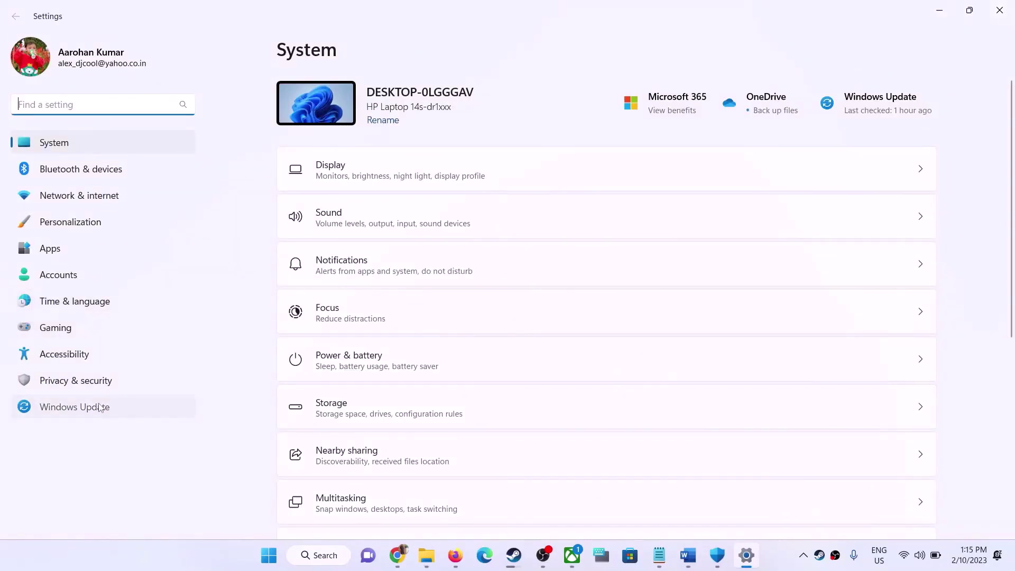
pyautogui.click(101, 407)
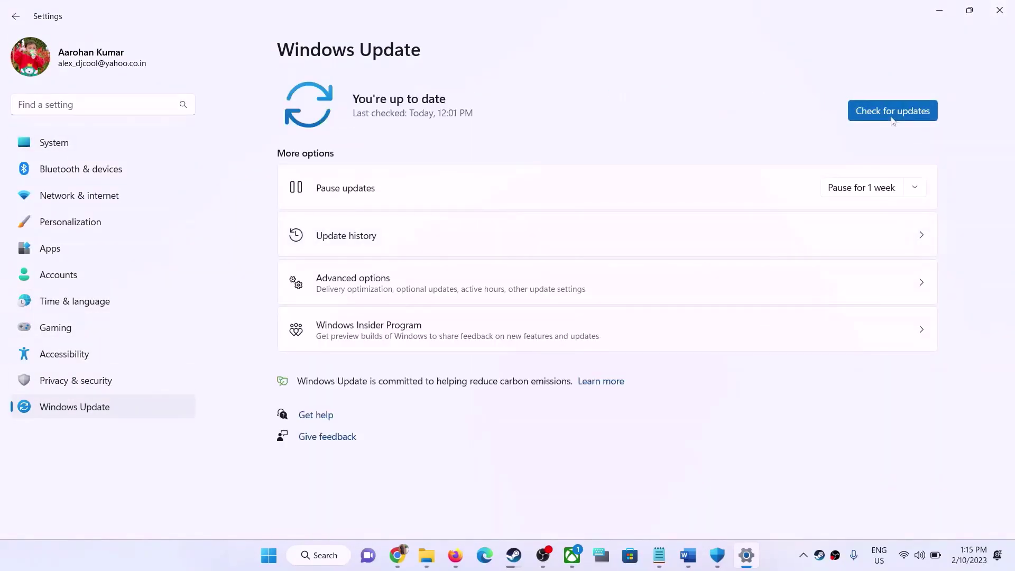
pyautogui.click(892, 119)
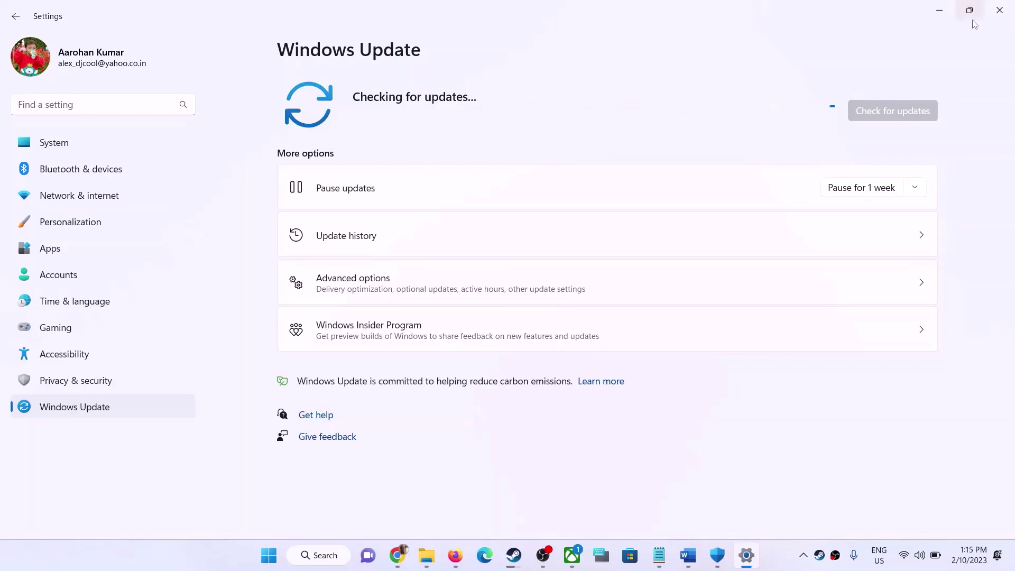
pyautogui.click(939, 10)
# - Move on to Step 12 in the notes, about verifying or repairing the game files
pyautogui.scroll(-1, 431, 301)
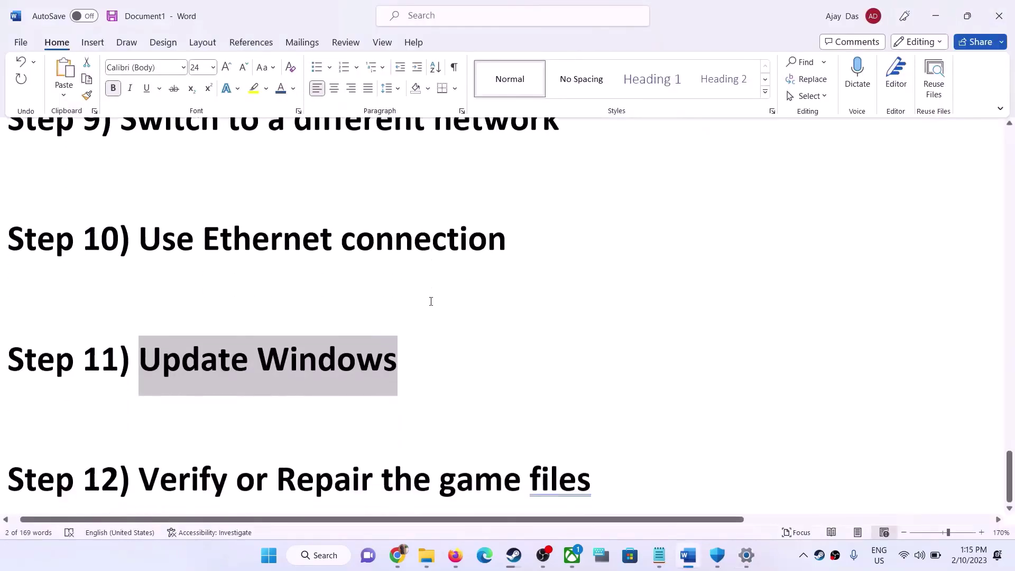
pyautogui.scroll(-1, 238, 387)
pyautogui.moveTo(273, 384); pyautogui.dragTo(235, 407)
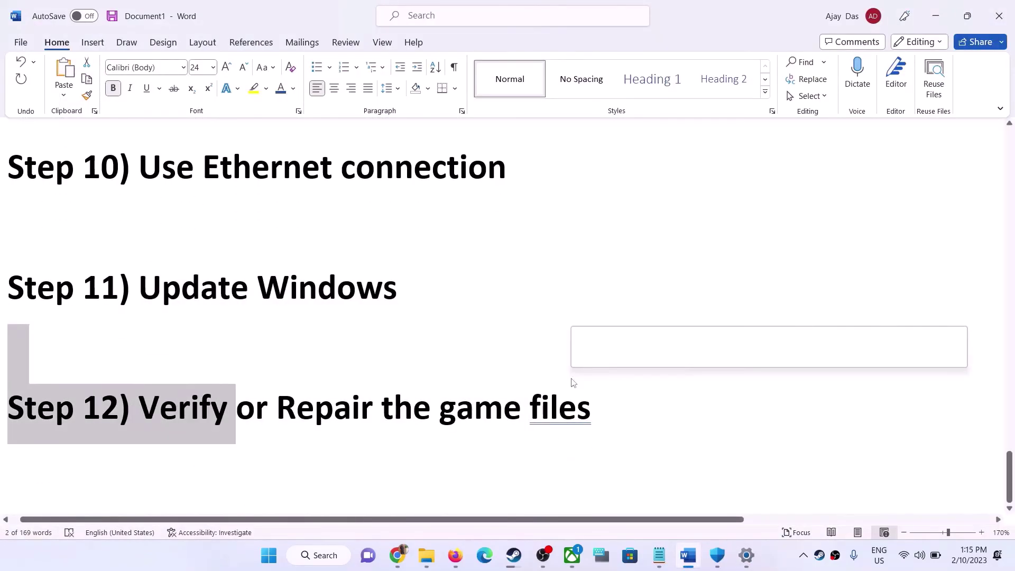
pyautogui.click(503, 407)
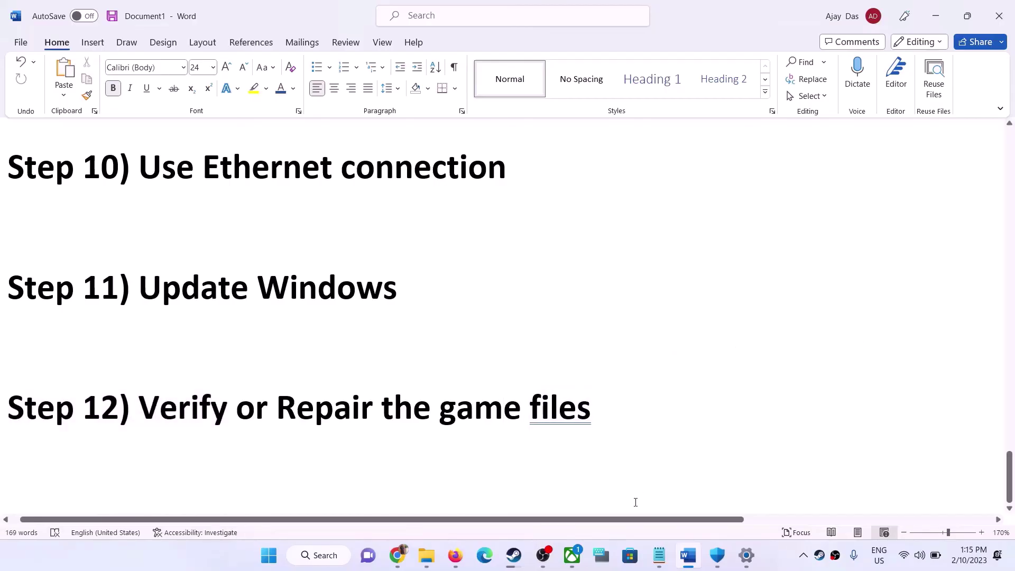
# - Switch to the Xbox app, view the file management options for Hello Neighbor 2 with Verify and Repair, and close them
pyautogui.click(571, 559)
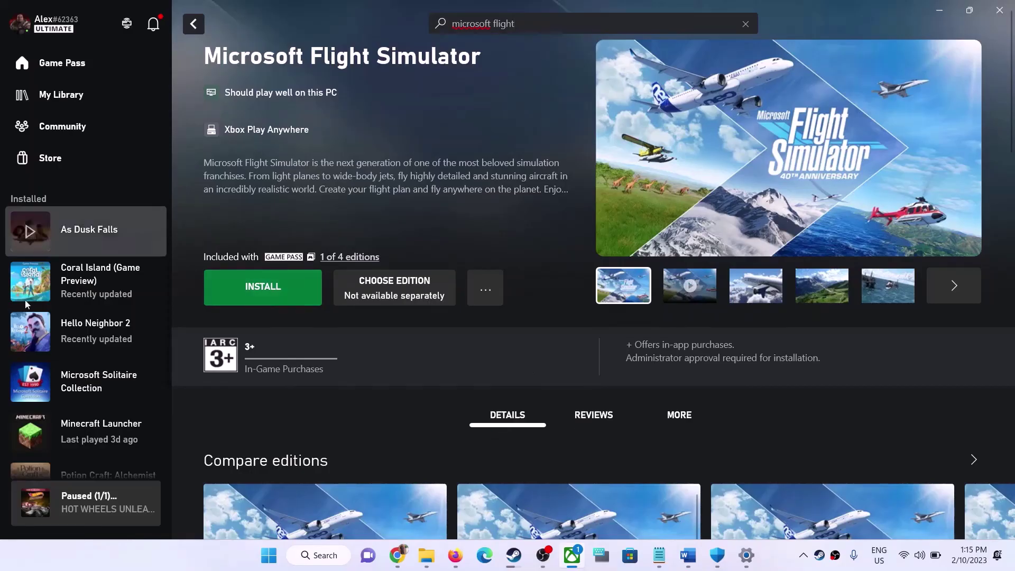
pyautogui.rightClick(100, 324)
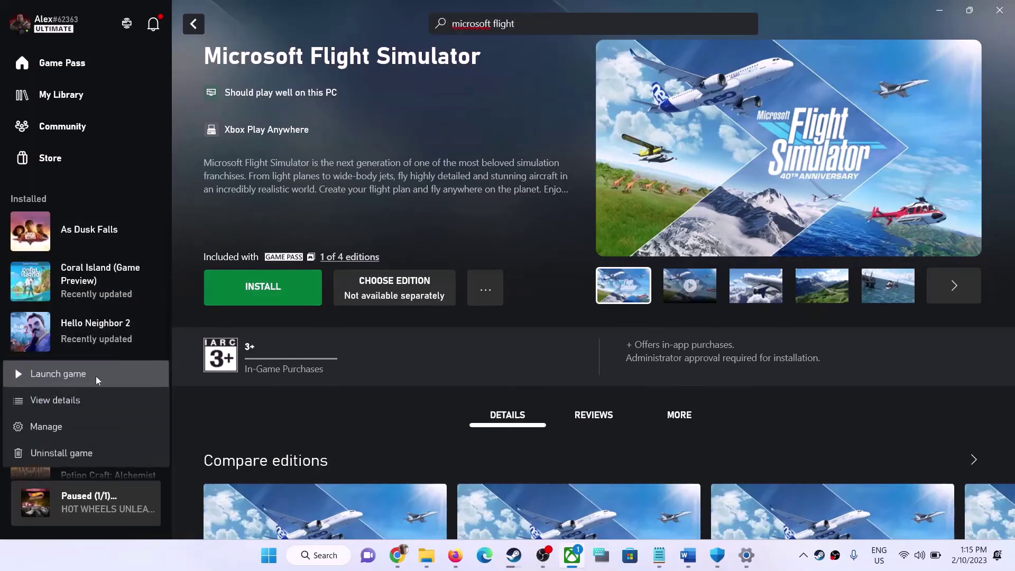
pyautogui.click(58, 429)
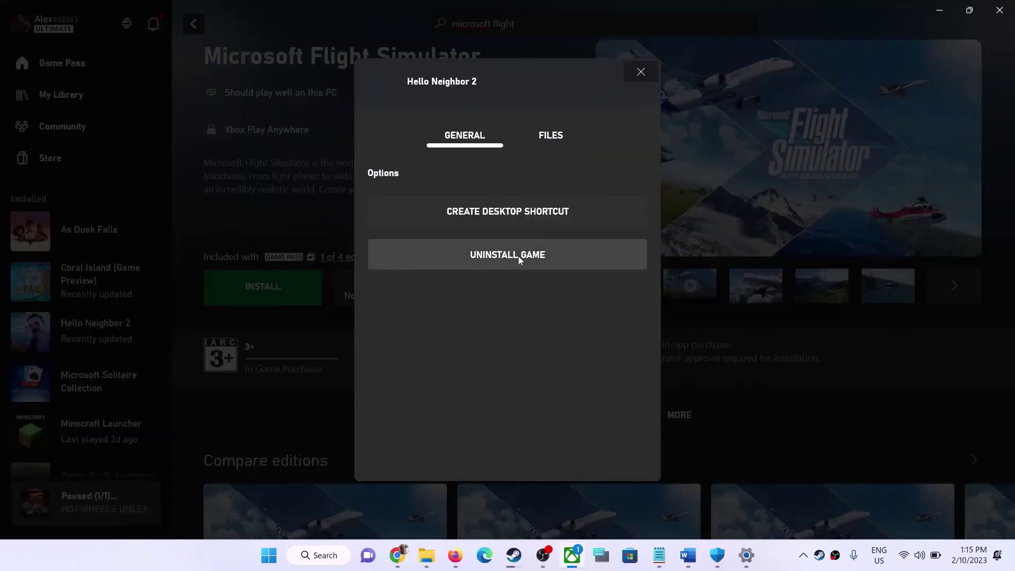
pyautogui.click(552, 132)
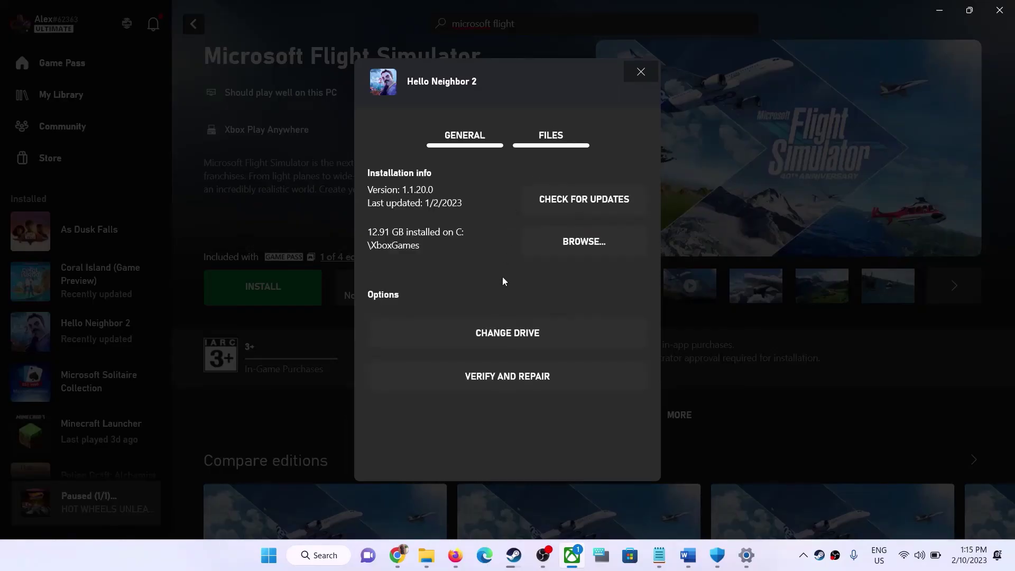
pyautogui.click(655, 72)
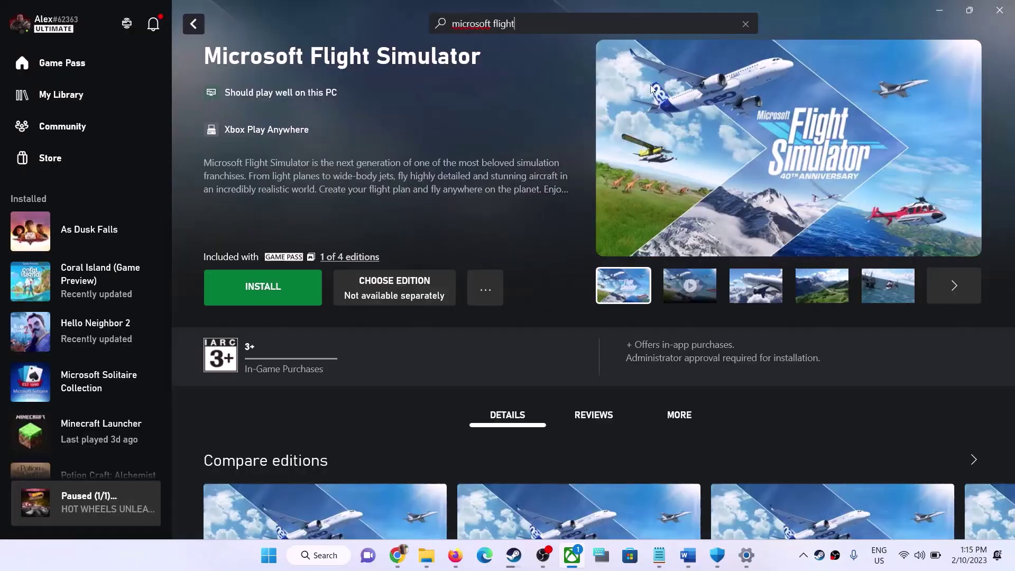
# - Switch to Steam, view the local files properties of Fall Guys with the integrity verification option, and close them
pyautogui.click(513, 556)
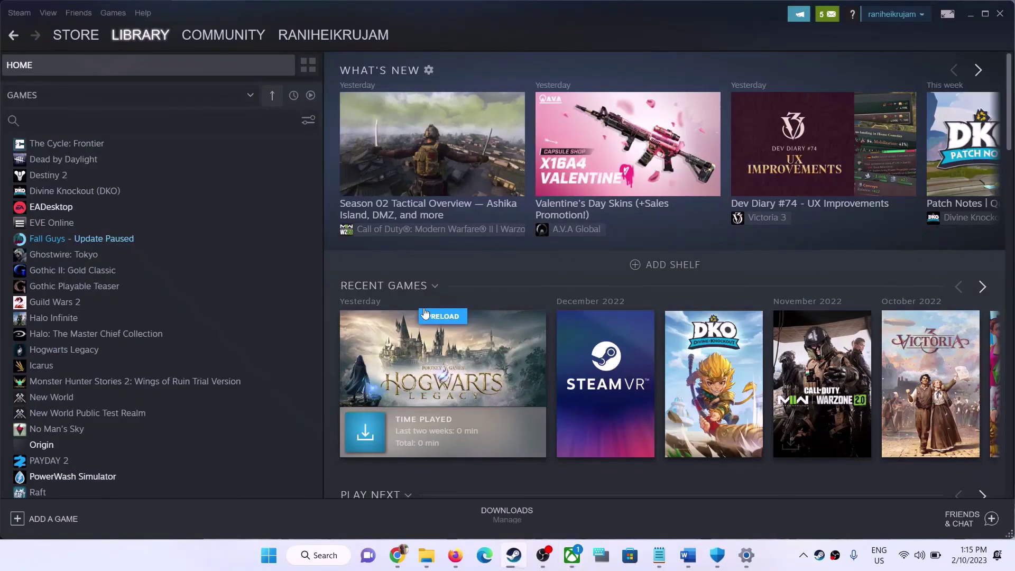
pyautogui.rightClick(86, 241)
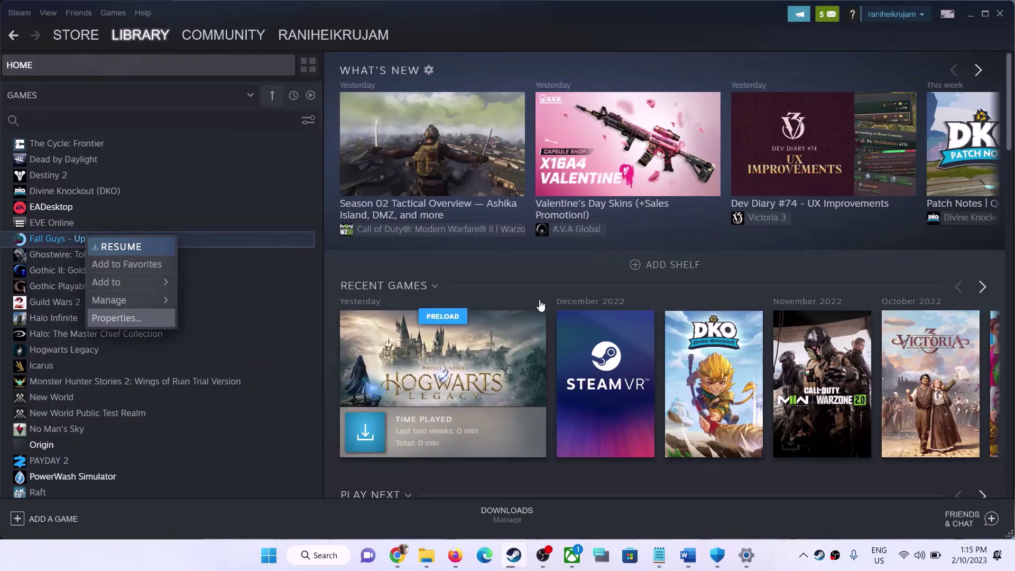
pyautogui.click(119, 318)
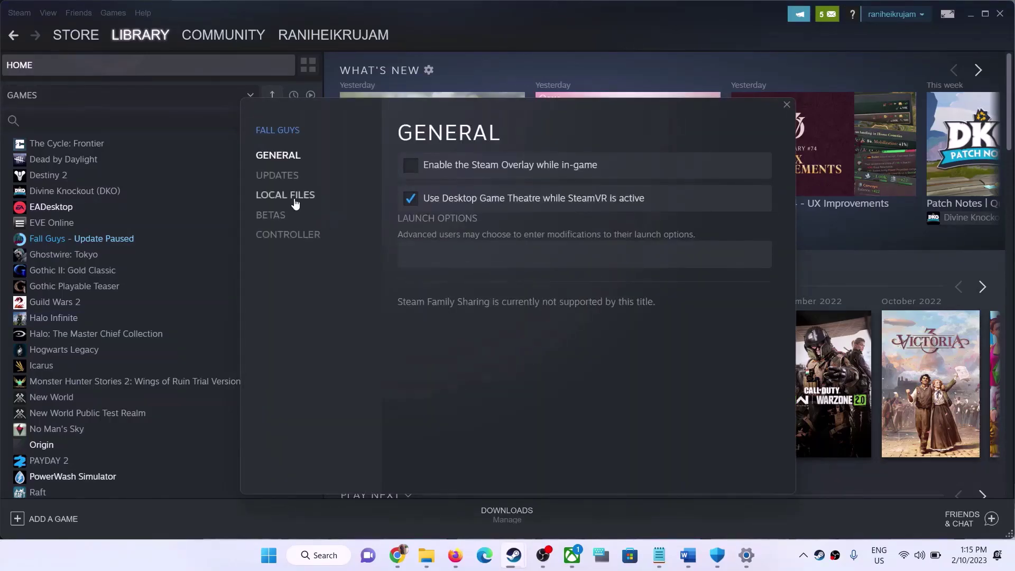
pyautogui.click(295, 197)
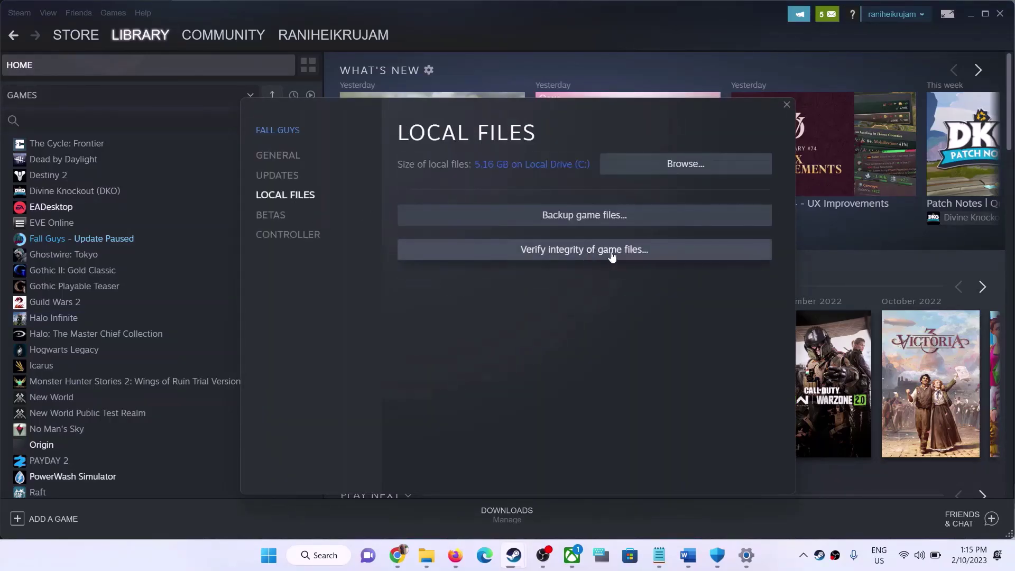
pyautogui.click(787, 104)
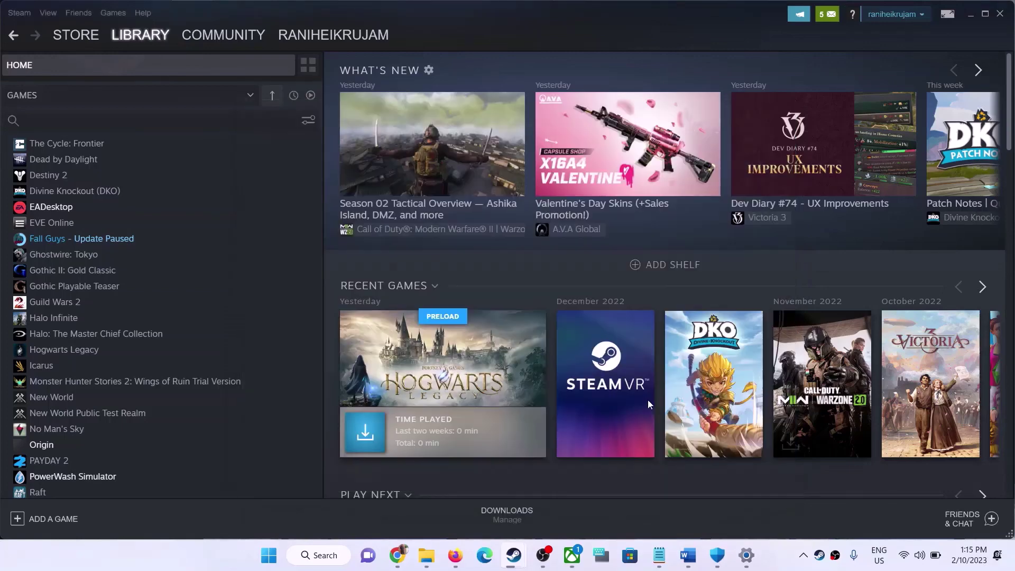
pyautogui.click(759, 564)
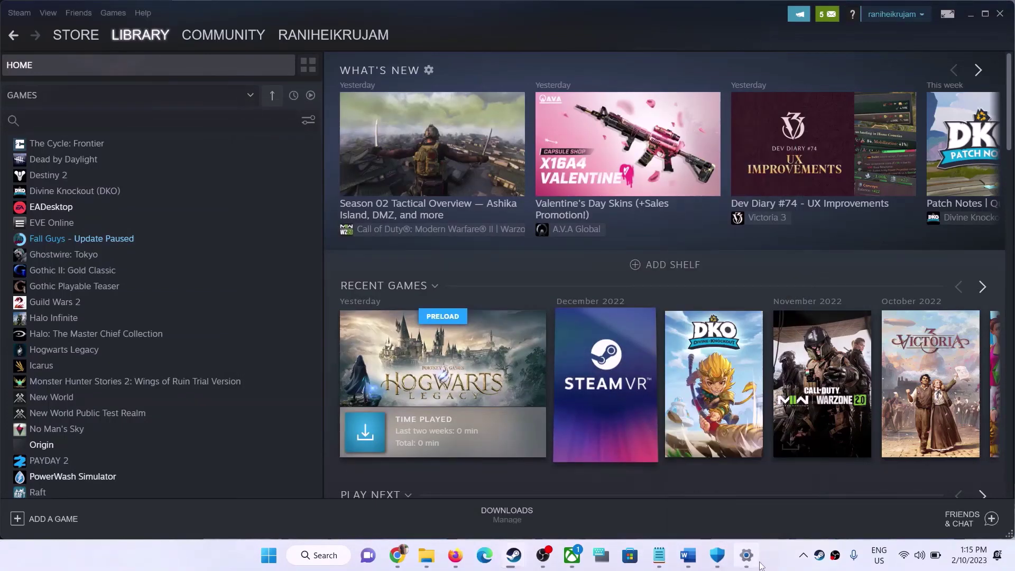